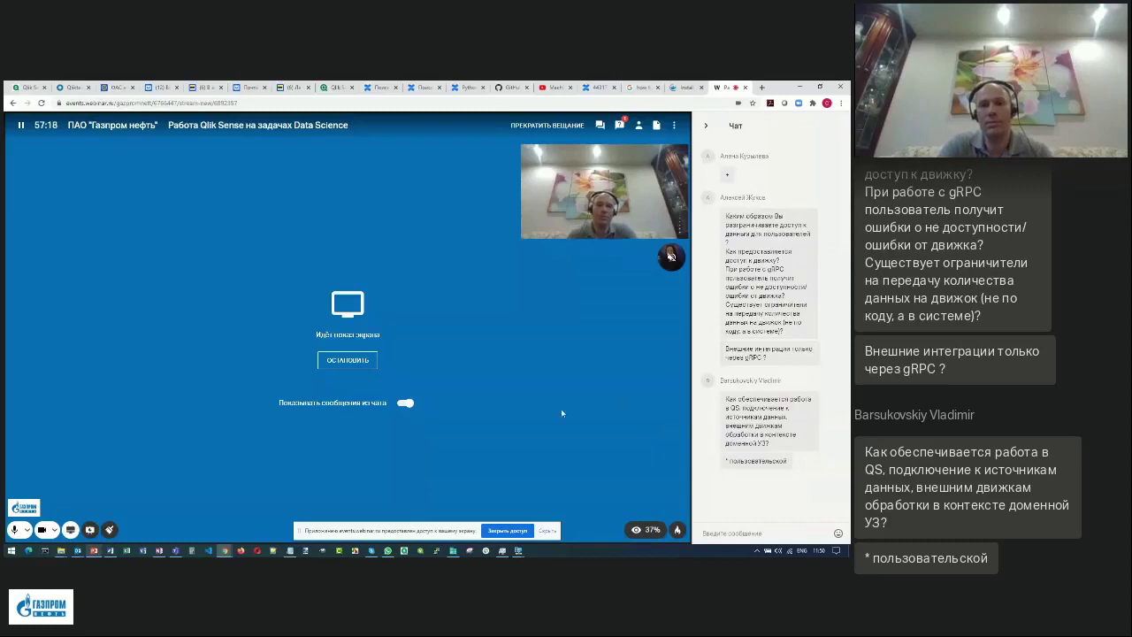
# Switch the webinar side panel to attendee questions and bring the DC1 VM terminal forward.
pyautogui.click(619, 125)
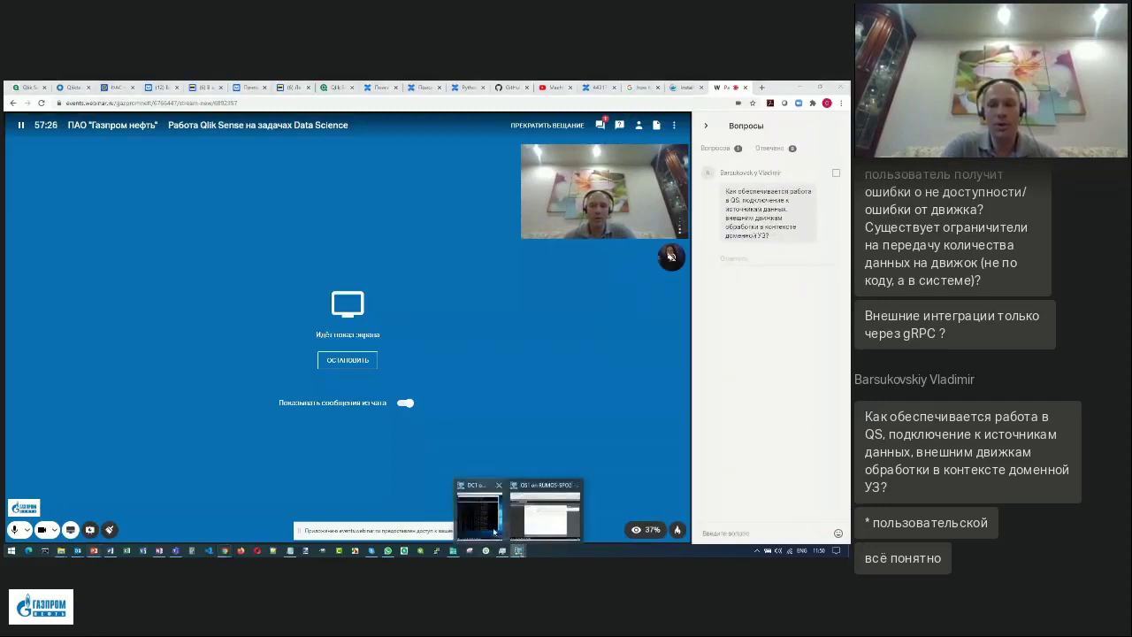
pyautogui.click(478, 511)
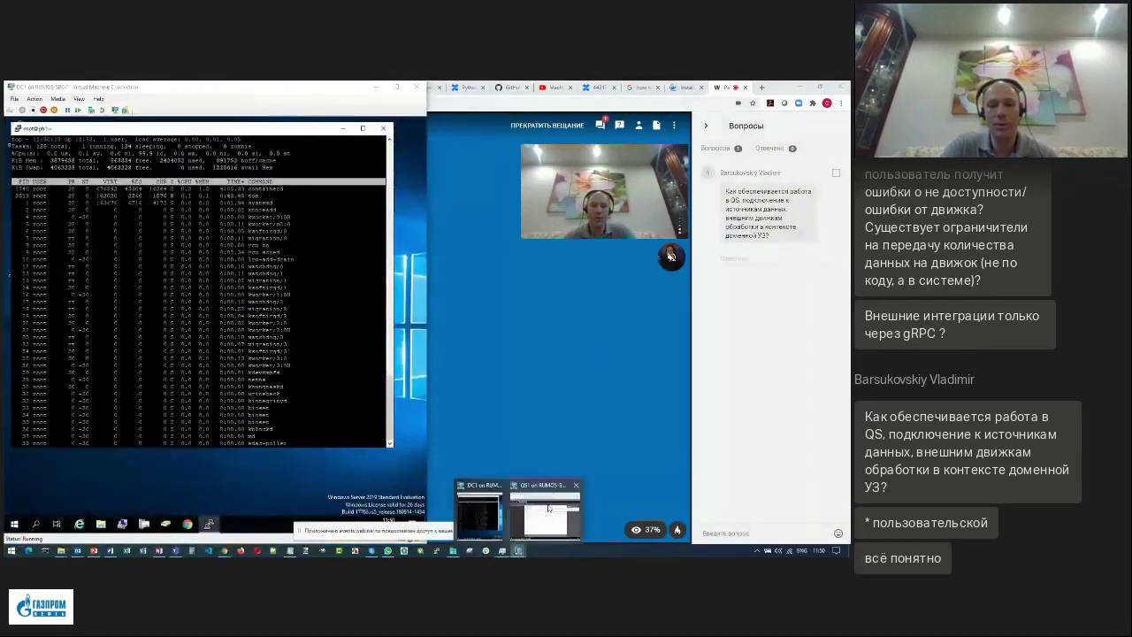
# On the QS1 machine, highlight the PyTools analytic connection name.
pyautogui.click(551, 512)
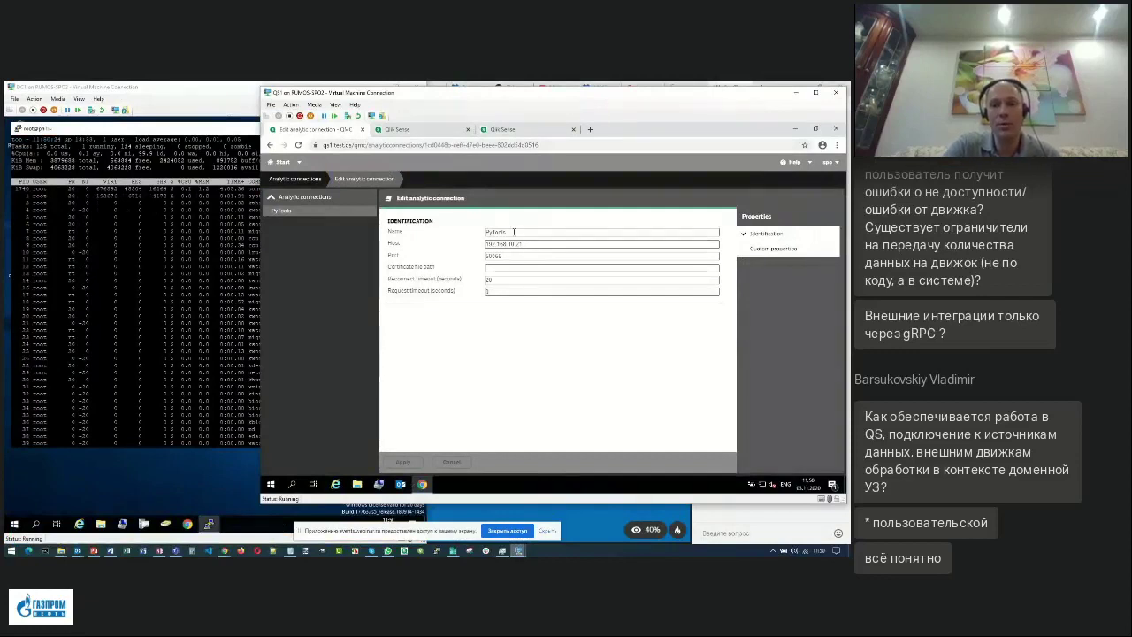
pyautogui.moveTo(508, 232); pyautogui.dragTo(483, 235)
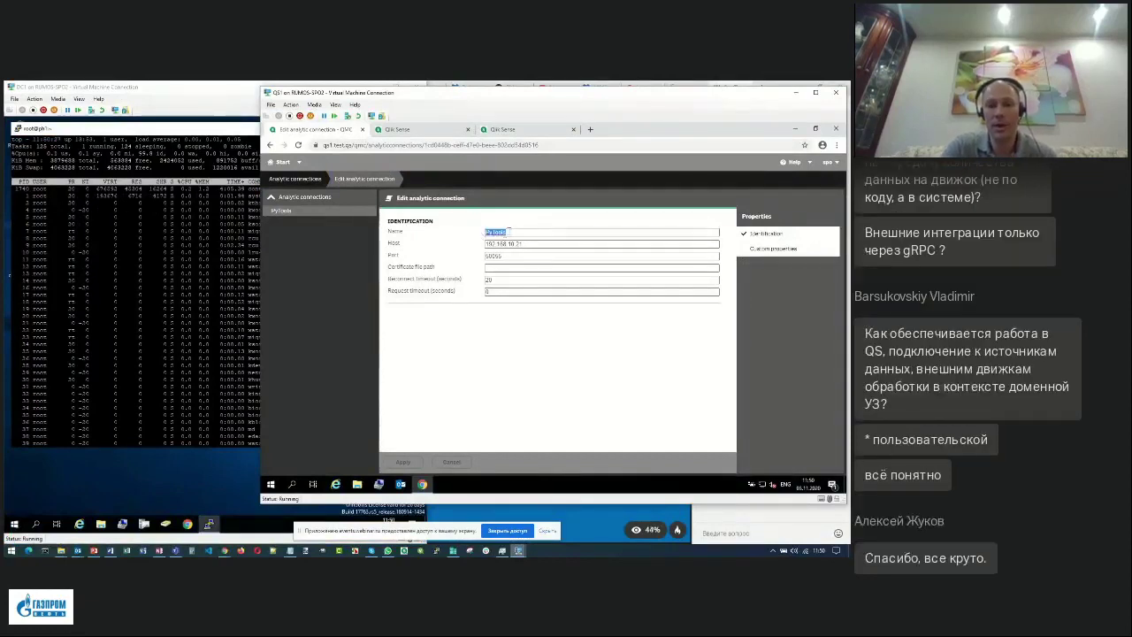
pyautogui.click(501, 232)
pyautogui.doubleClick(488, 232)
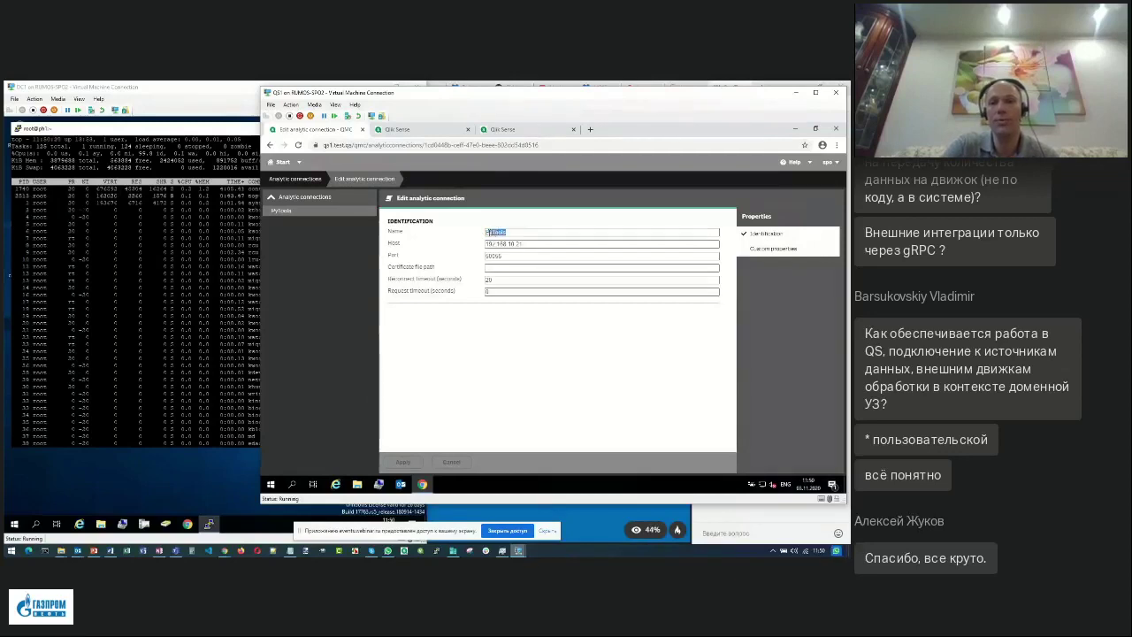
pyautogui.click(487, 232)
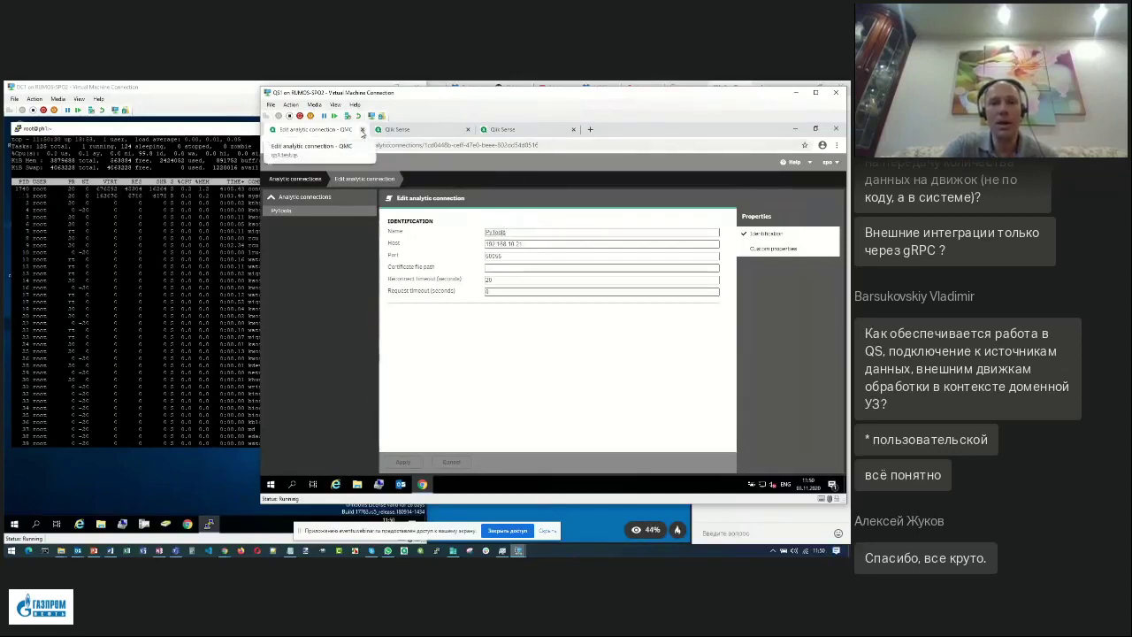
# In the Qlik Sense browser tab, close the extra tab and sign back in to the Hub.
pyautogui.click(409, 132)
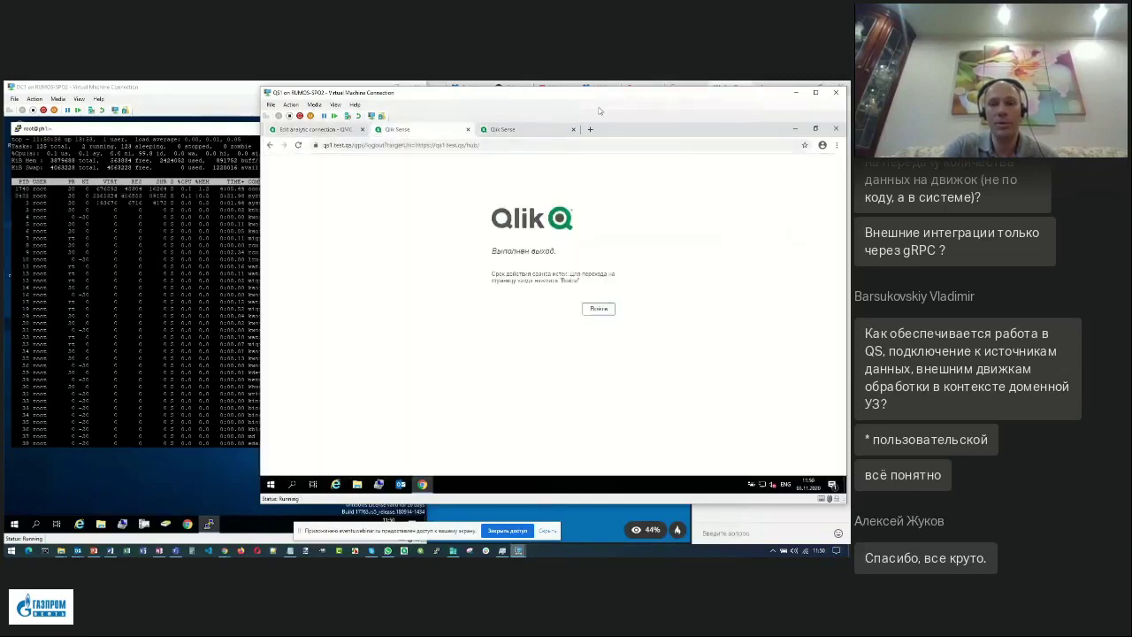
pyautogui.click(573, 129)
pyautogui.click(607, 307)
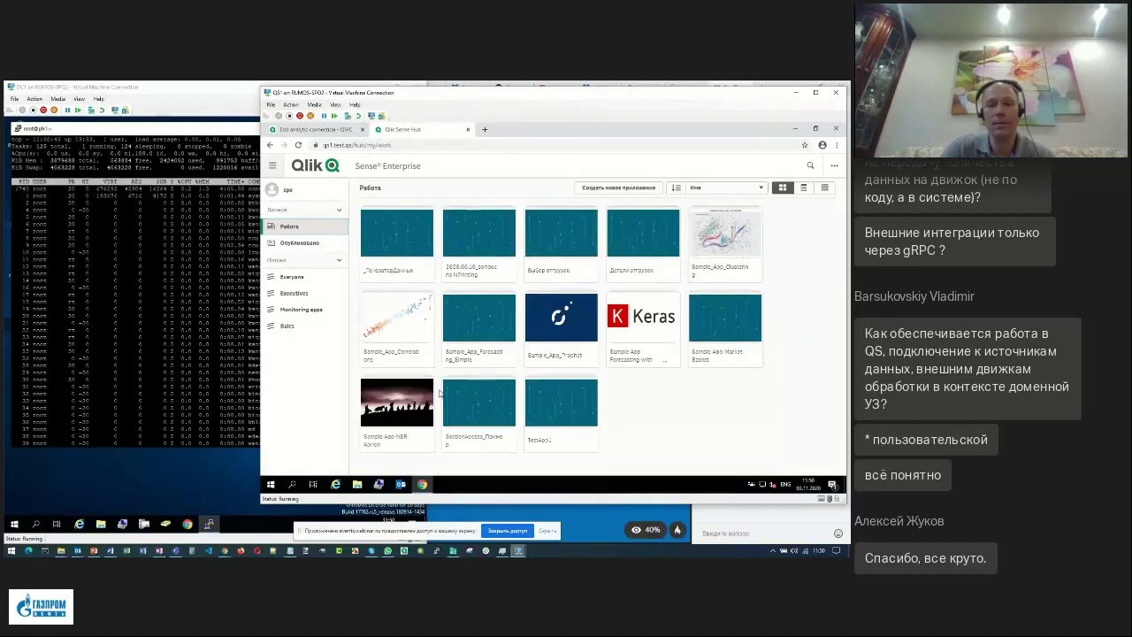
# Return to the webinar browser and open the qlik-py-tools GitHub page.
pyautogui.moveTo(226, 548)
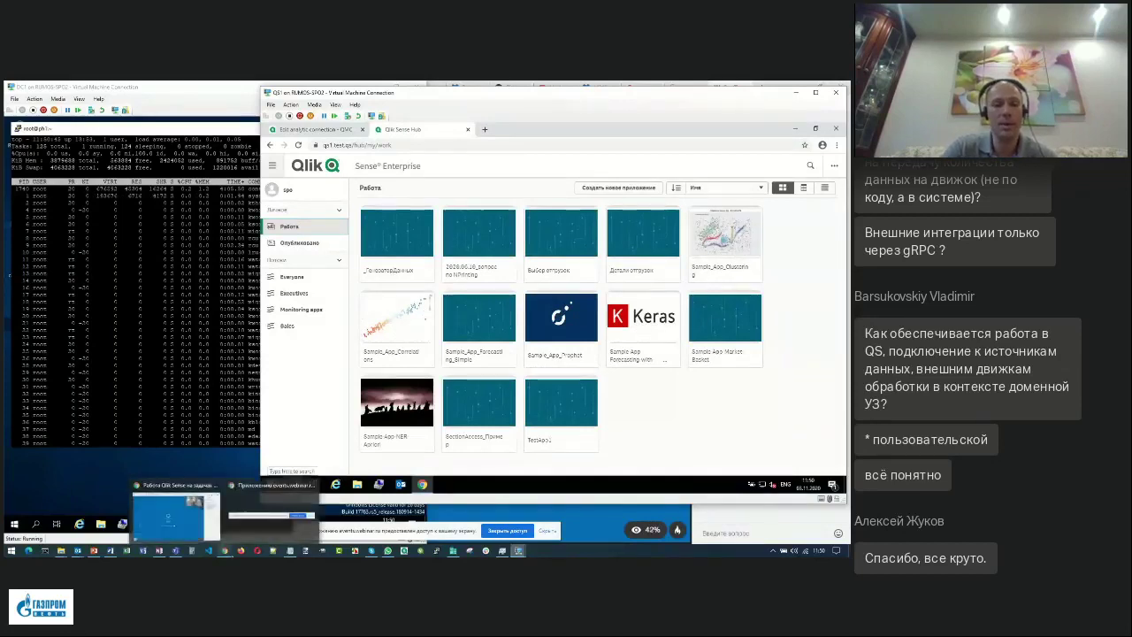
pyautogui.click(242, 523)
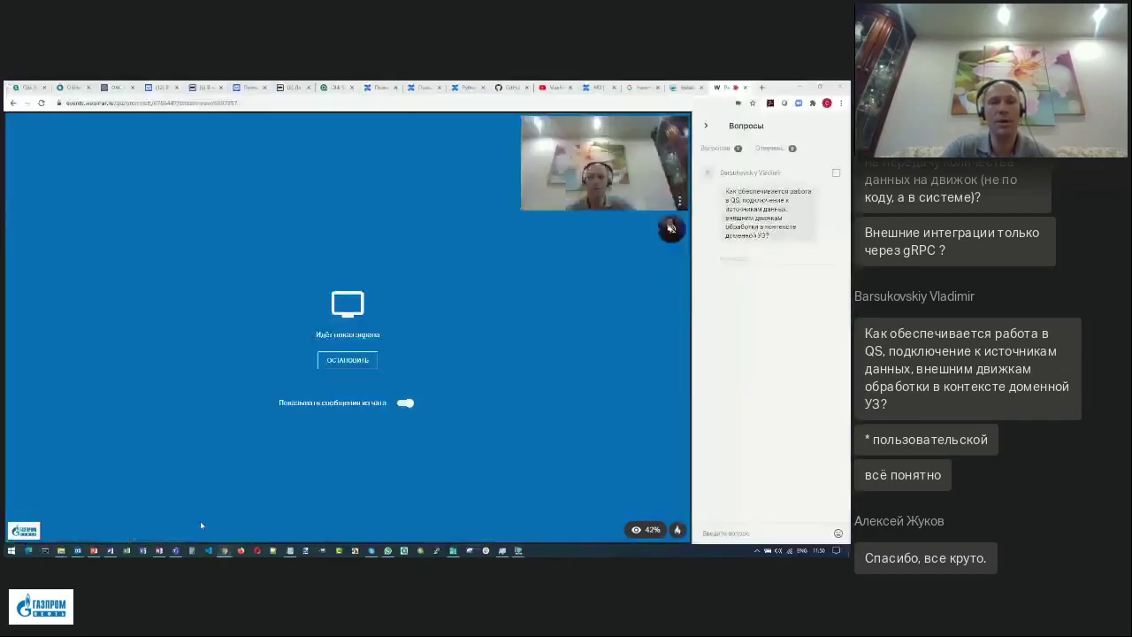
pyautogui.click(511, 87)
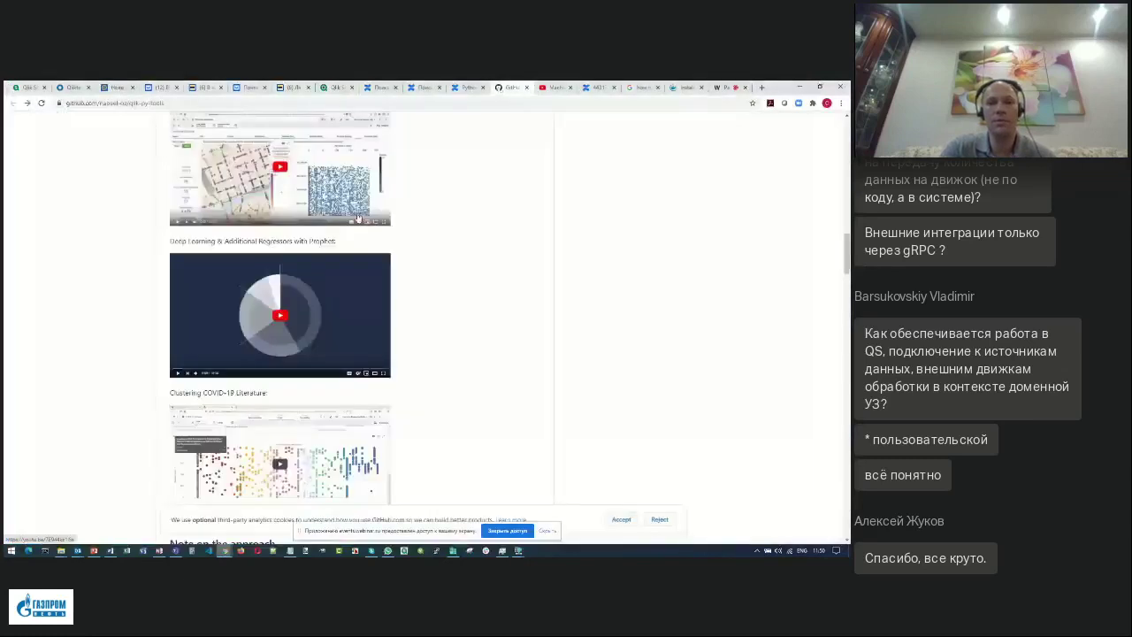
# Scroll the qlik-py-tools README back up to its Table of Contents and minimize the browser.
pyautogui.scroll(5, 359, 217)
pyautogui.scroll(5, 358, 216)
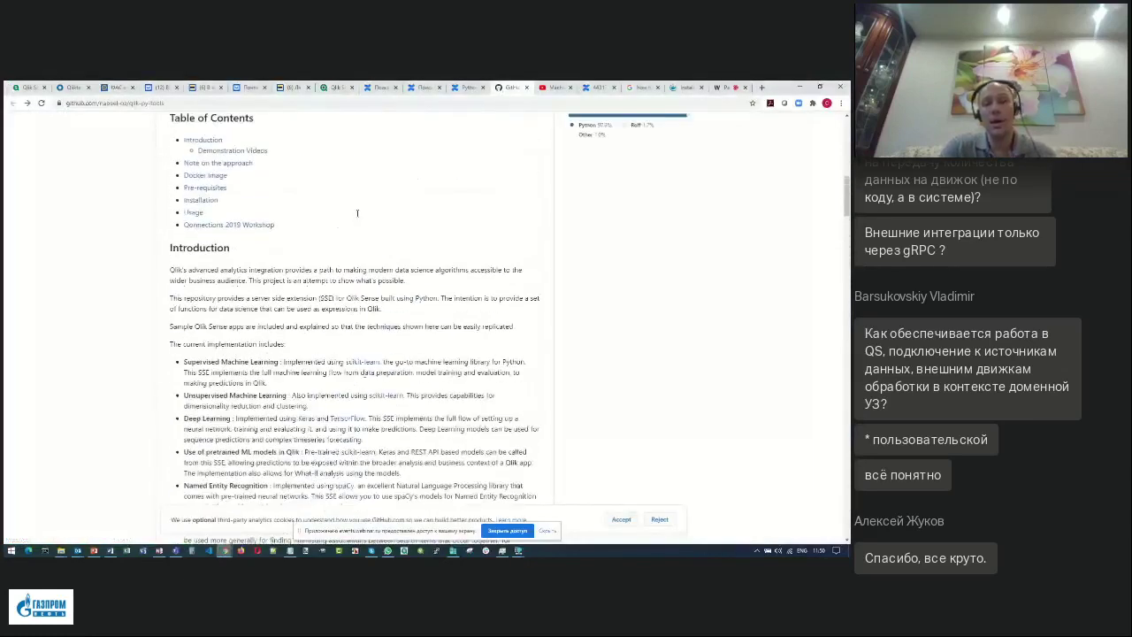
pyautogui.scroll(1, 357, 216)
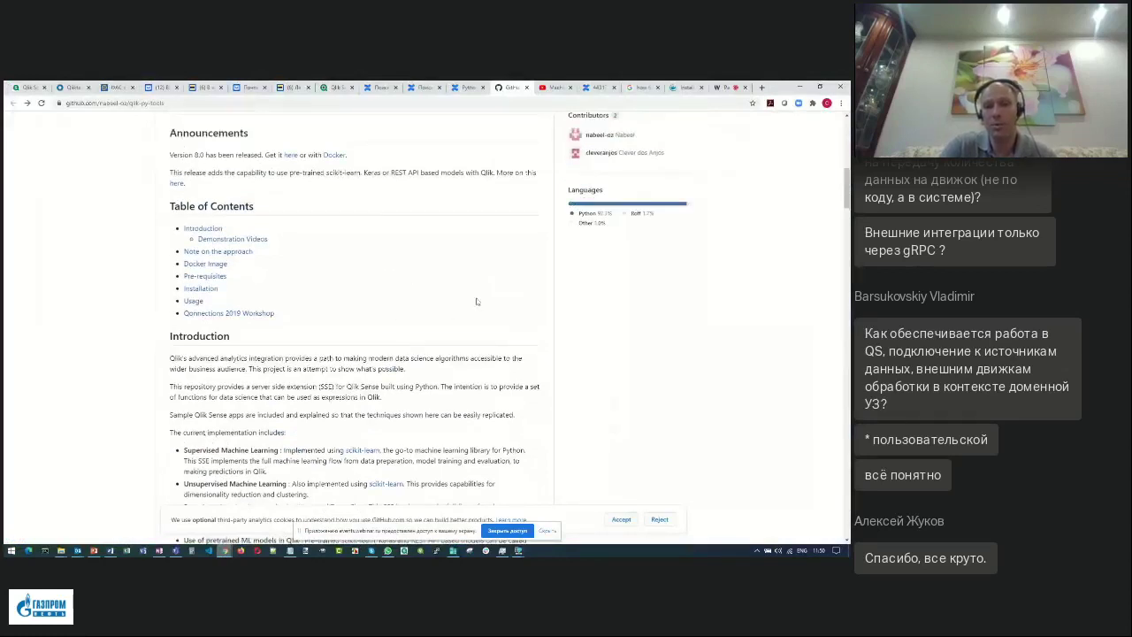
pyautogui.click(802, 89)
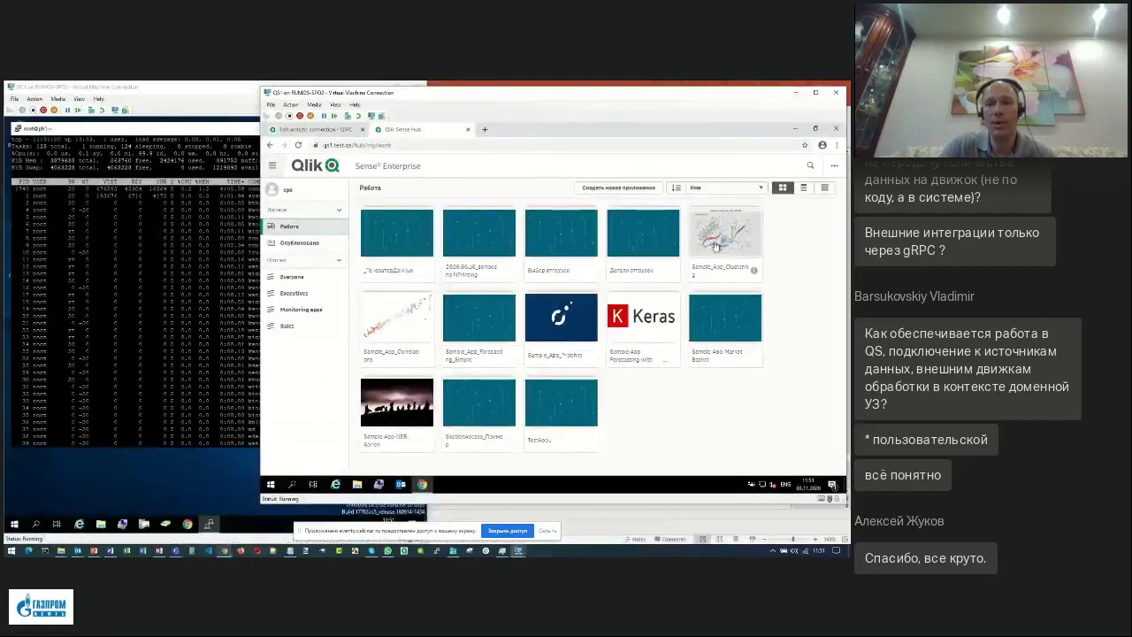
# Open Sample_App_Clustering's 'Clusters based on multiple measures' sheet and start editing it.
pyautogui.click(723, 233)
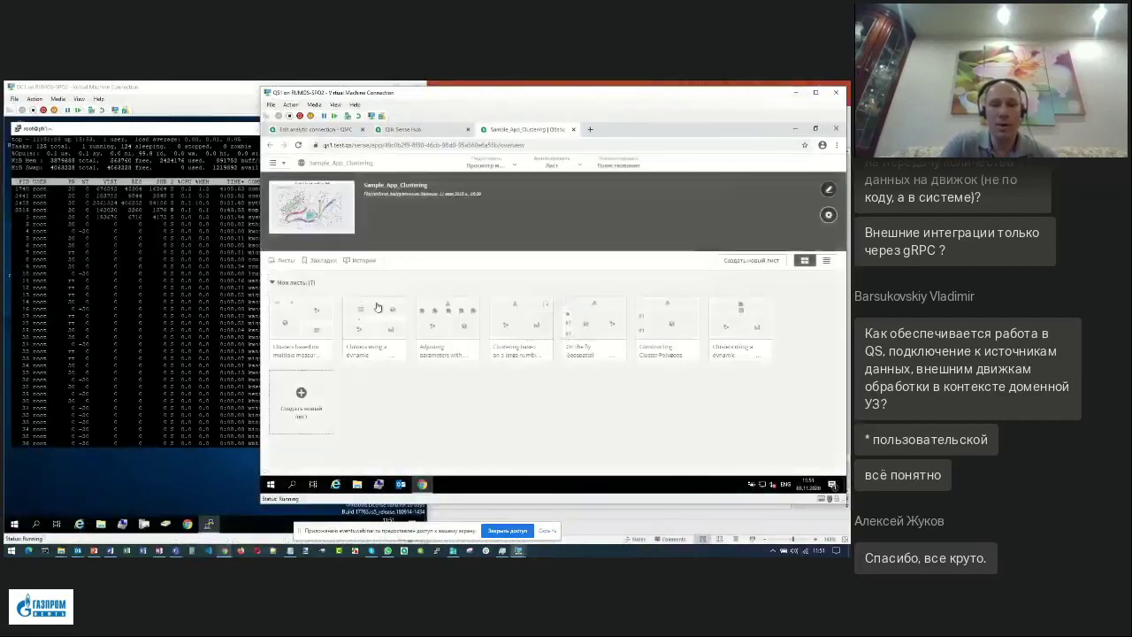
pyautogui.click(309, 325)
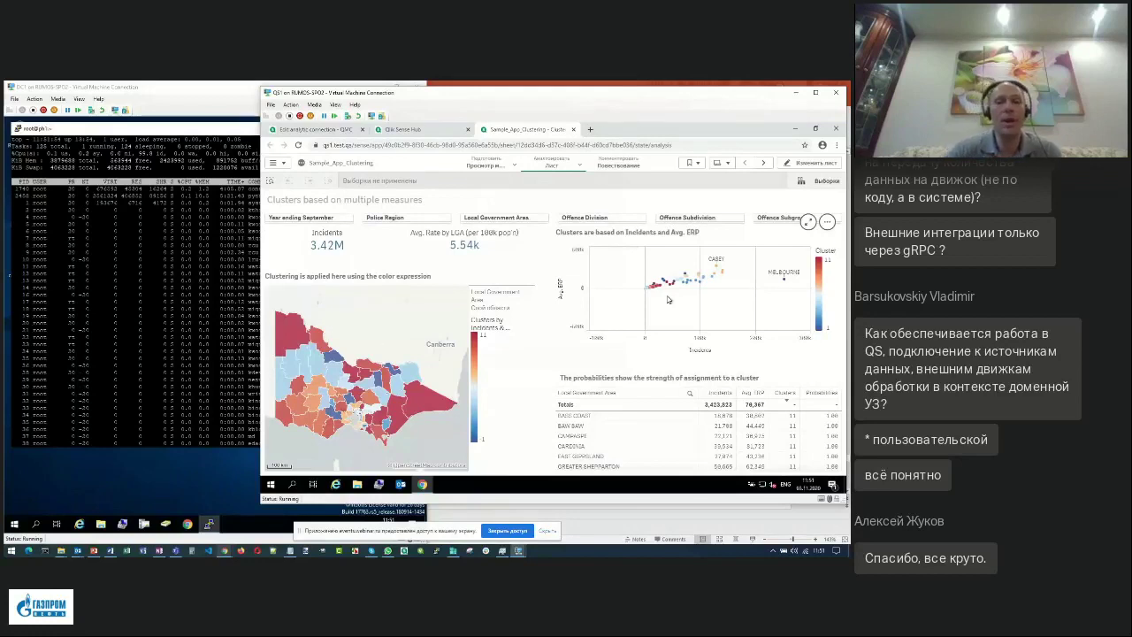
pyautogui.click(803, 165)
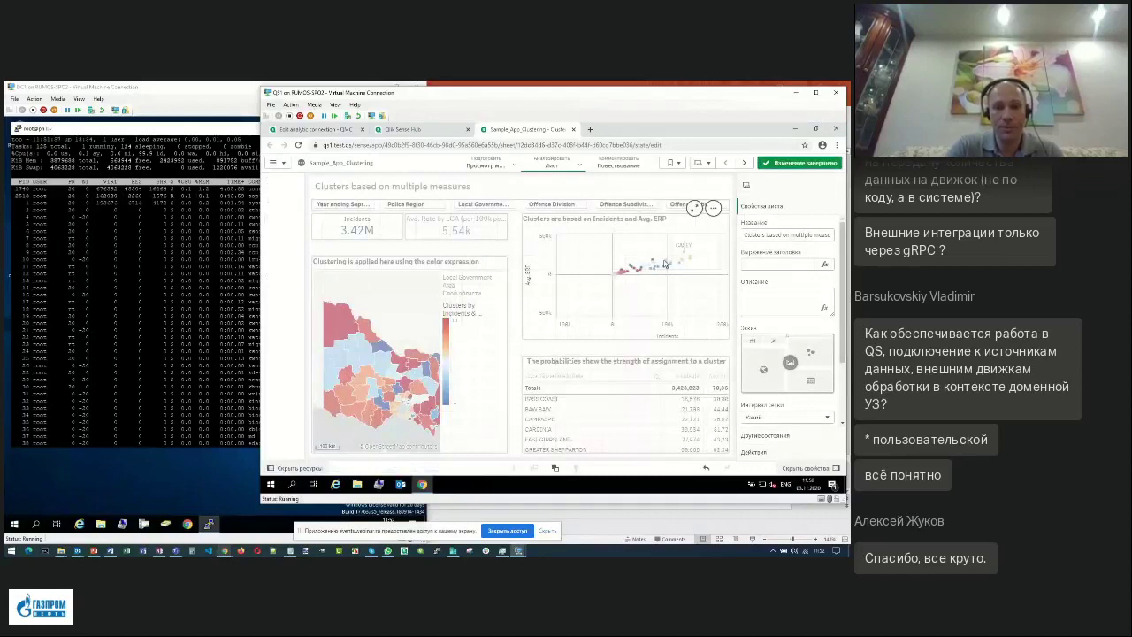
# Select the cluster scatter chart and expand its data settings to the Avg. ERP measure.
pyautogui.click(585, 288)
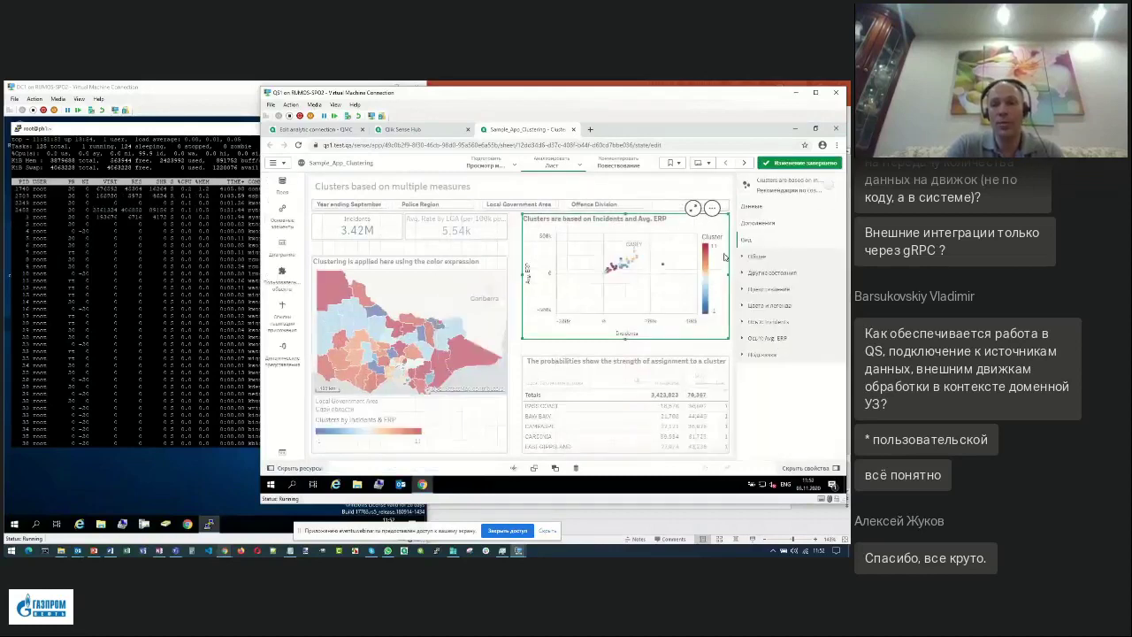
pyautogui.click(759, 209)
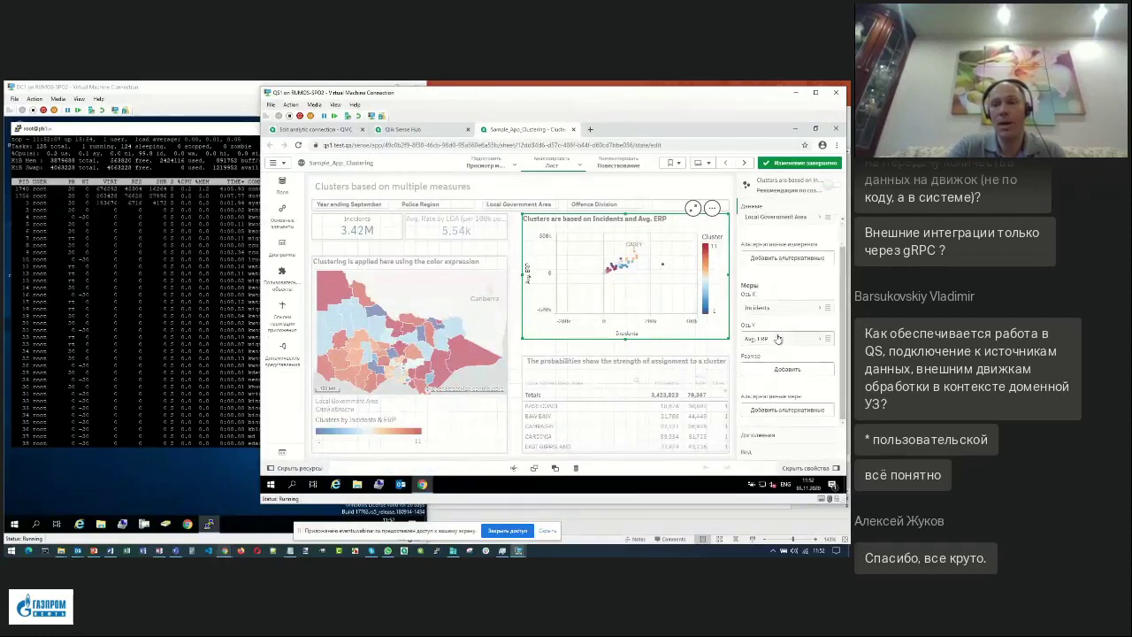
pyautogui.click(777, 340)
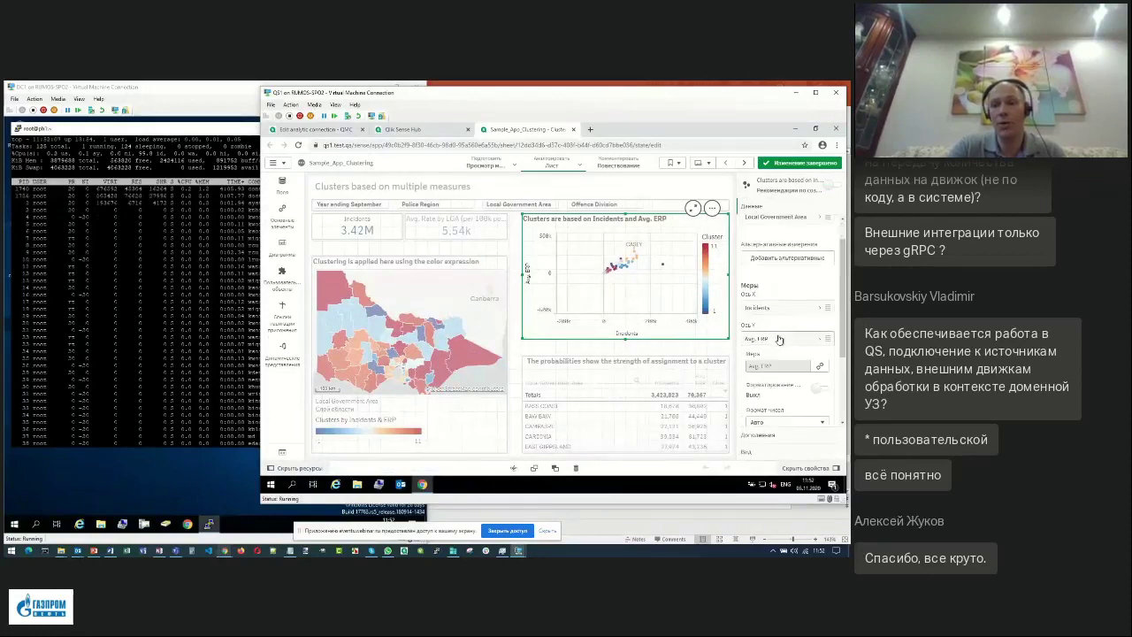
# Browse the master measures, previewing the Avg. Rate by LGA and Avg. Rate by LGA & Subgroup expressions.
pyautogui.click(285, 221)
pyautogui.click(333, 215)
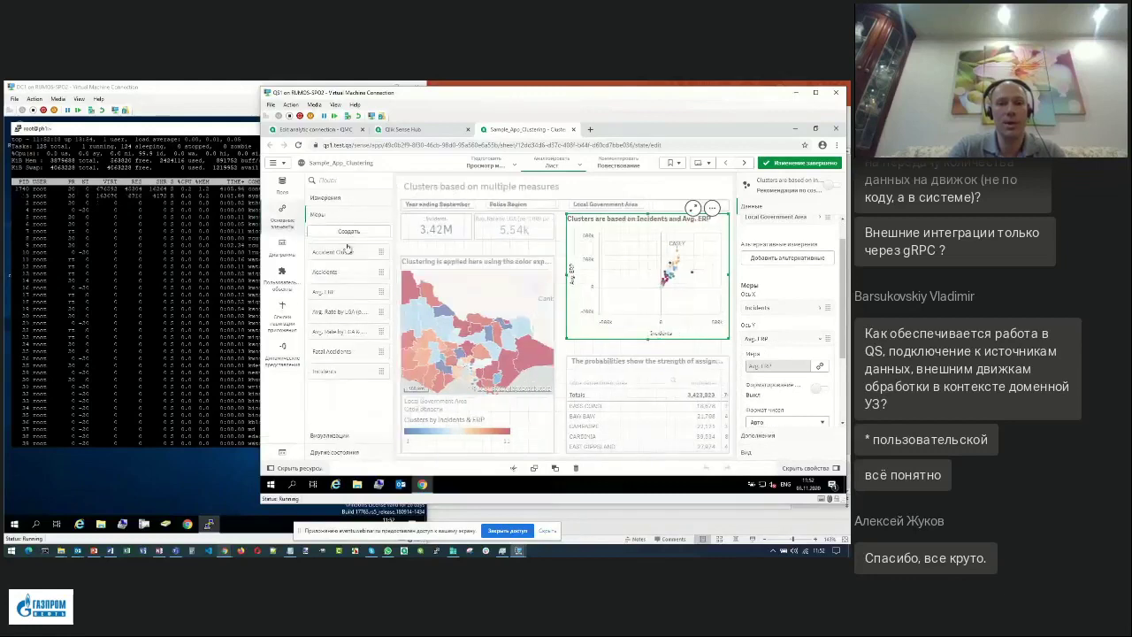
pyautogui.click(339, 315)
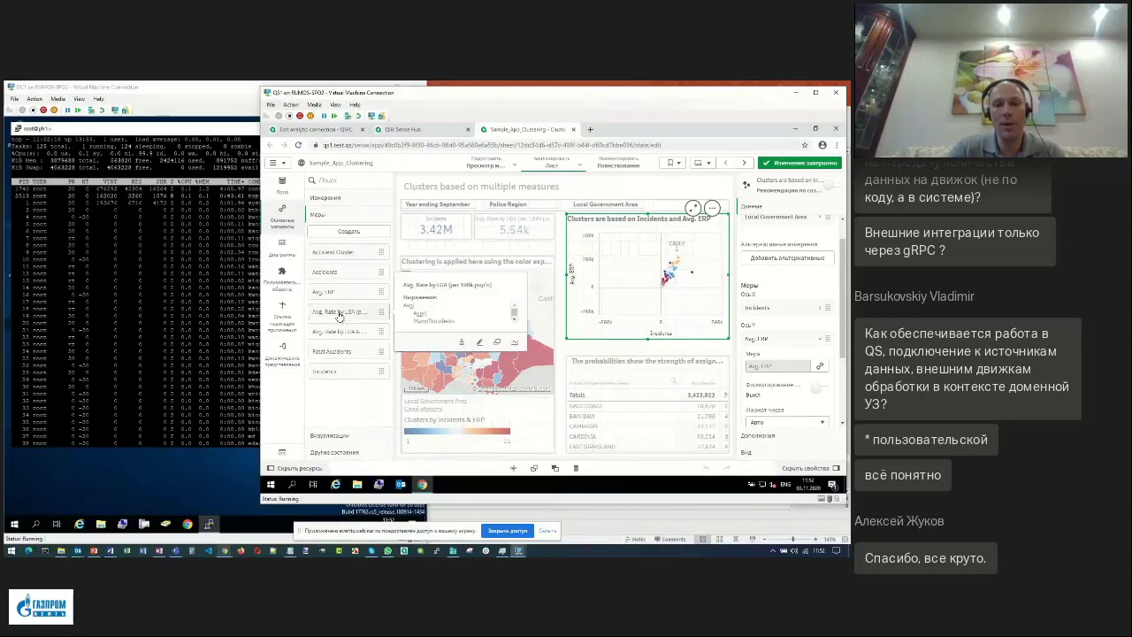
pyautogui.scroll(-2, 514, 324)
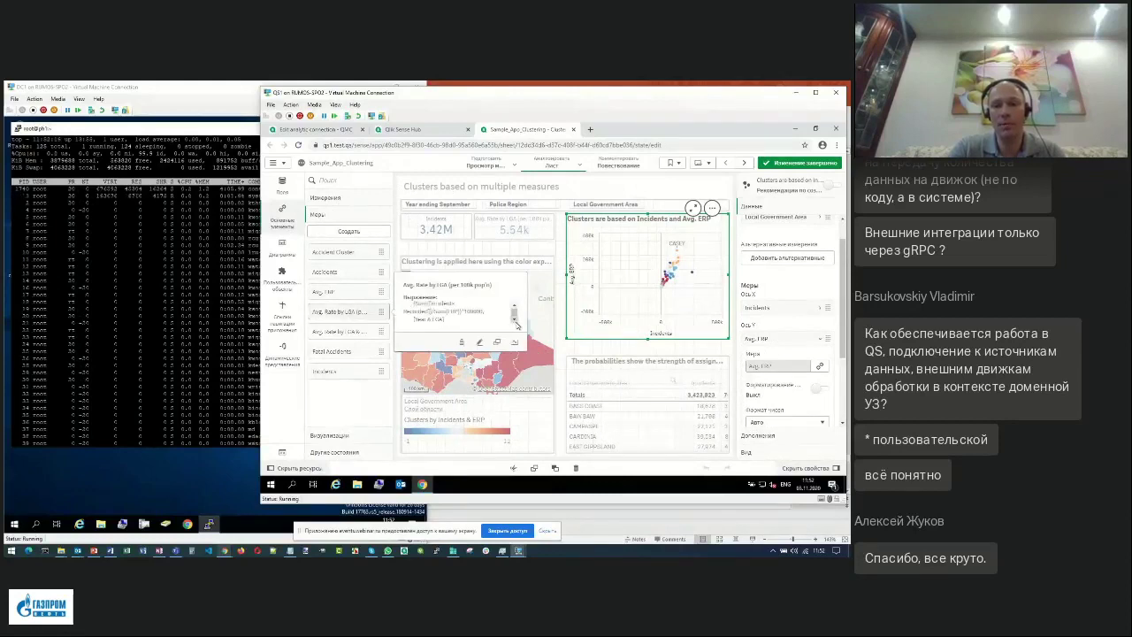
pyautogui.scroll(2, 515, 318)
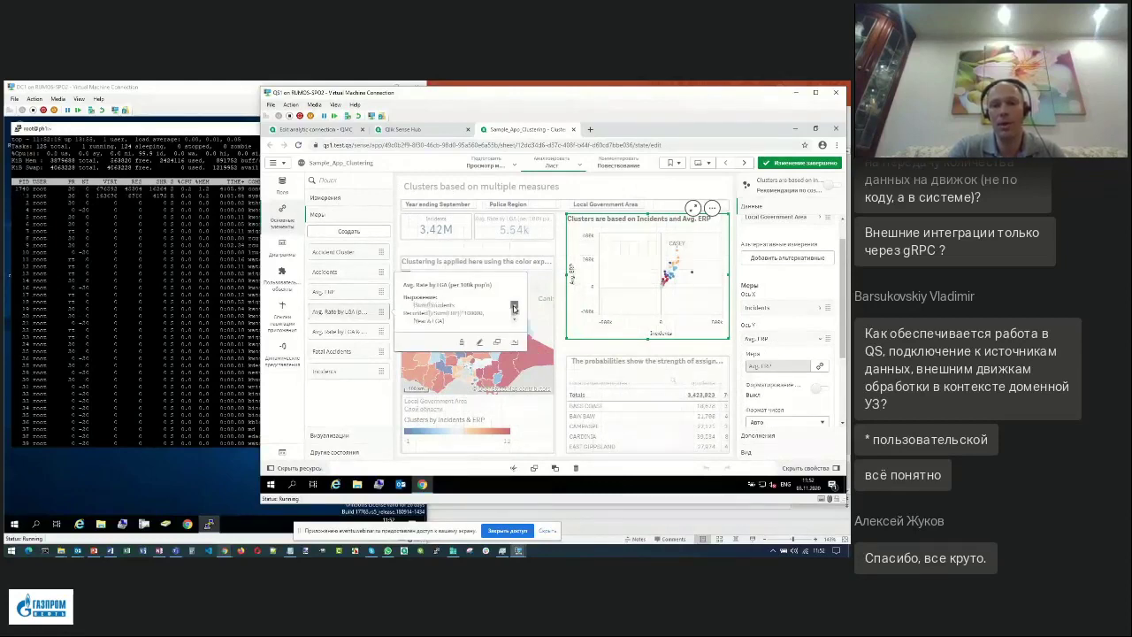
pyautogui.scroll(2, 514, 315)
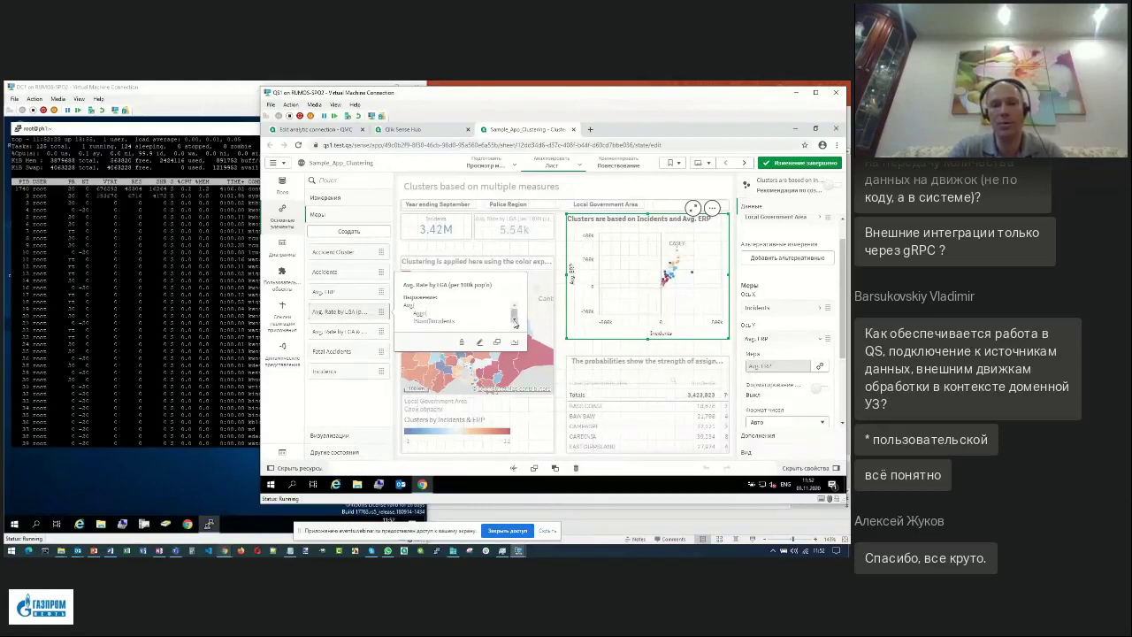
pyautogui.scroll(-2, 515, 323)
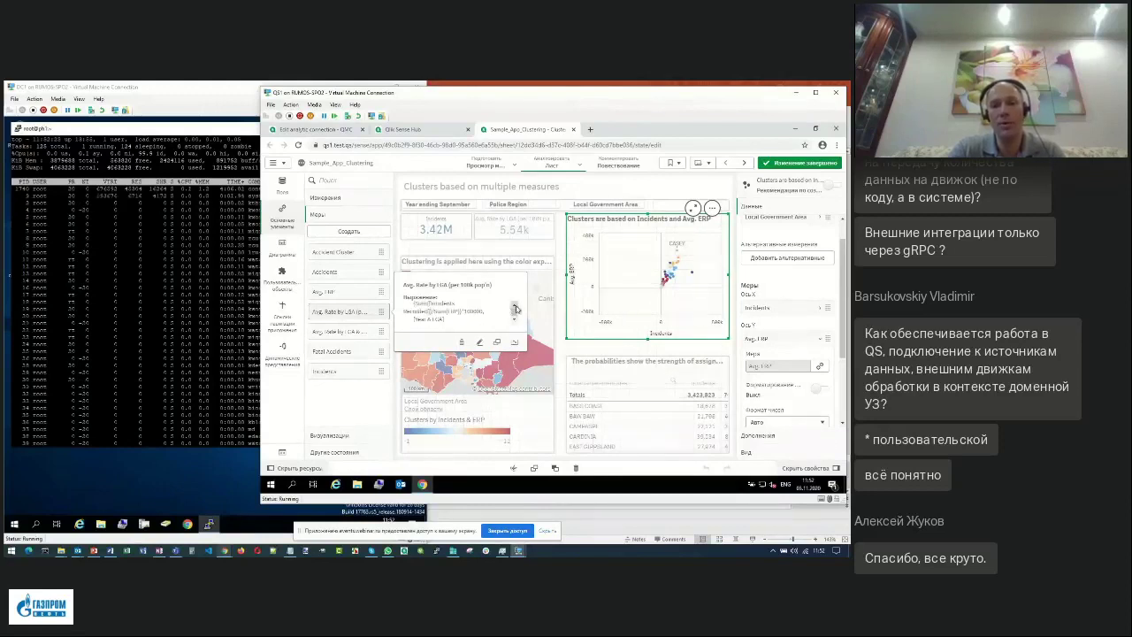
pyautogui.scroll(2, 515, 319)
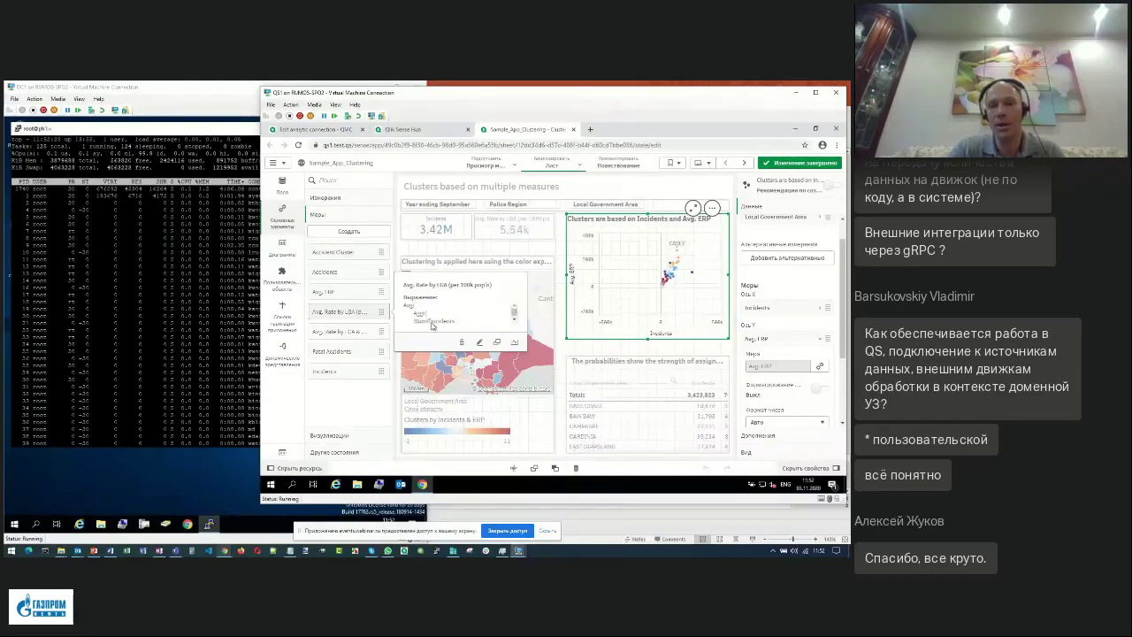
pyautogui.click(345, 338)
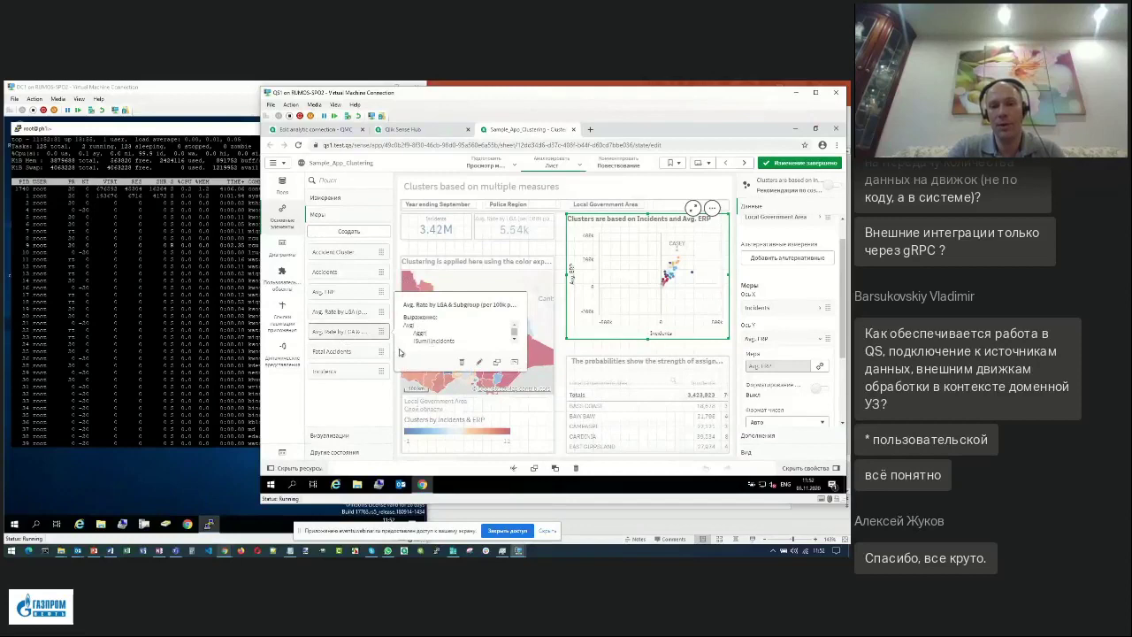
# Open the scatter chart's colour expression from Appearance > Colors and legend in the expression editor.
pyautogui.click(362, 355)
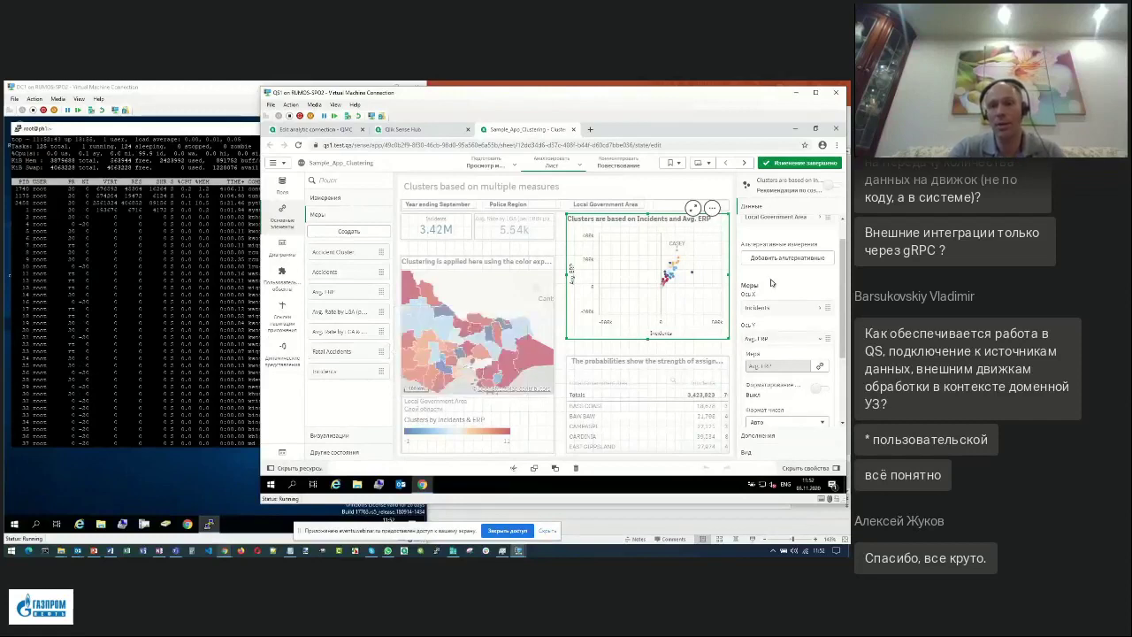
pyautogui.scroll(-3, 845, 262)
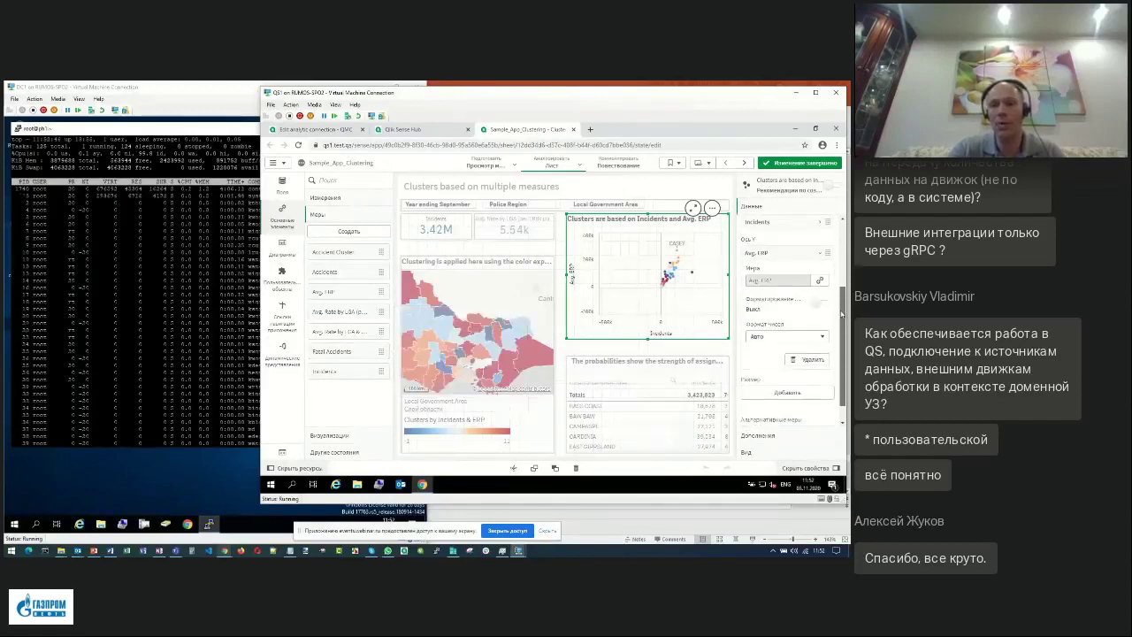
pyautogui.click(774, 454)
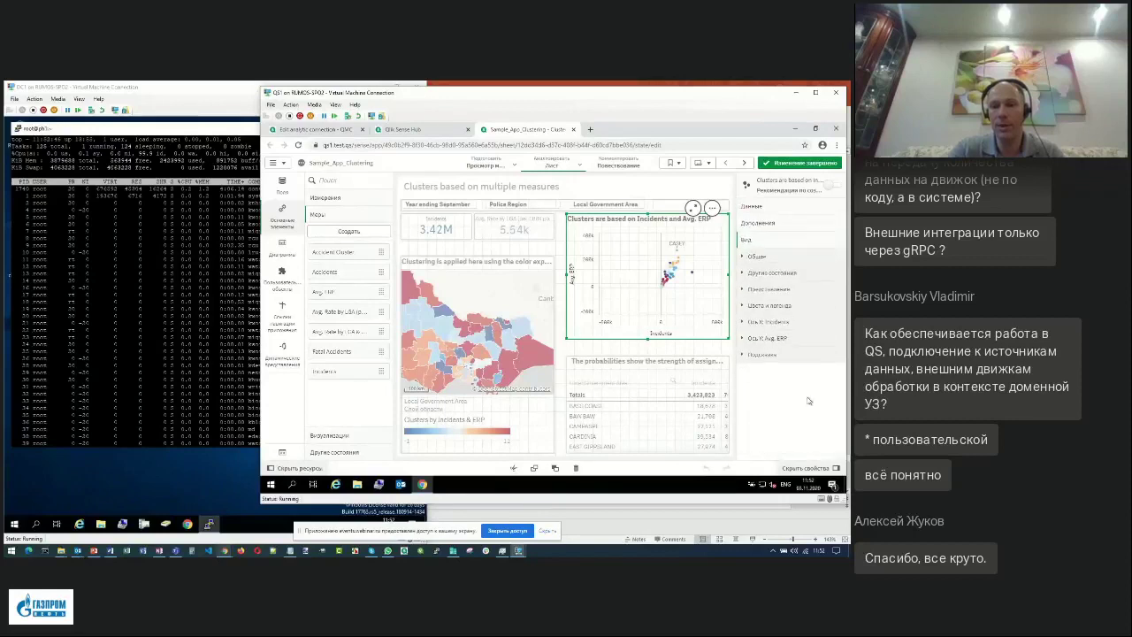
pyautogui.click(778, 308)
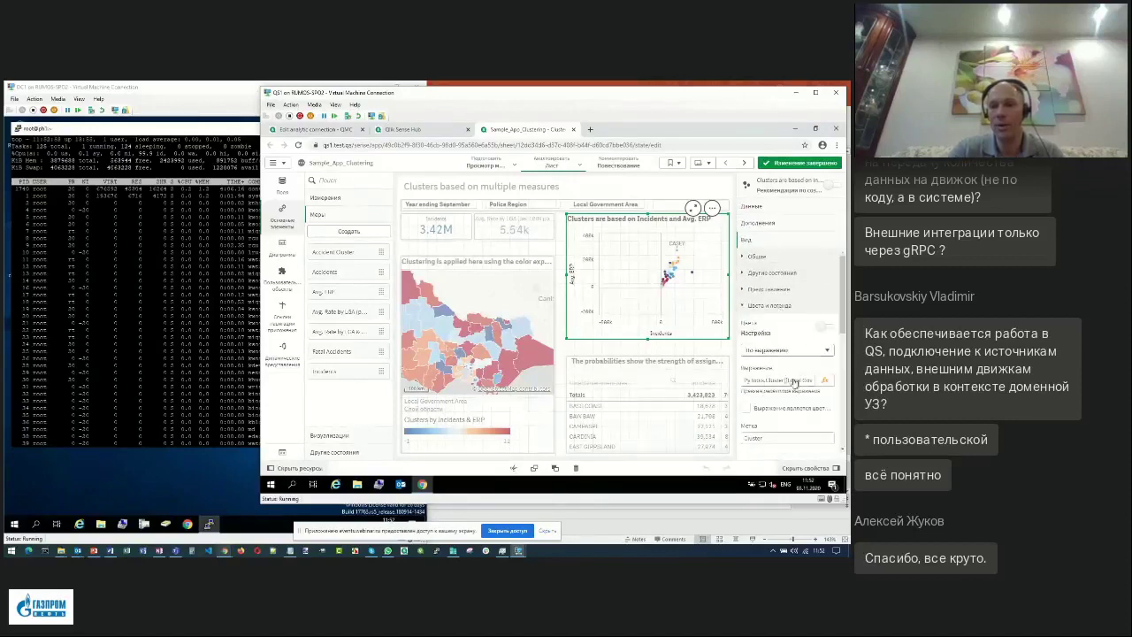
pyautogui.click(824, 381)
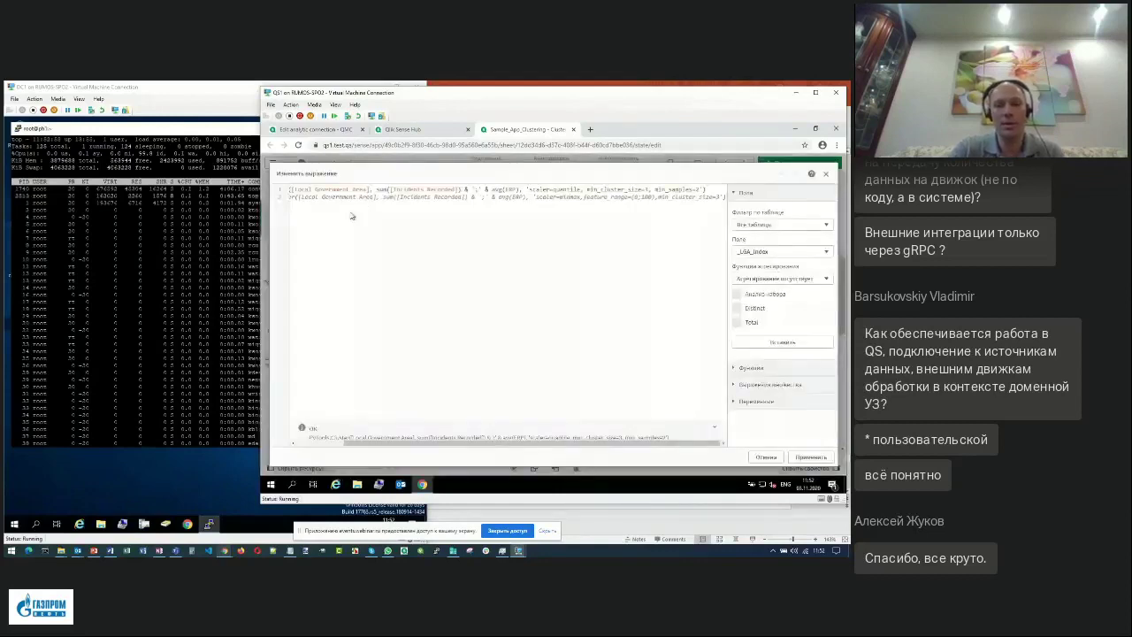
# Highlight in turn the Cluster function name, [Local Government Area] and sum([Incidents Recorded]) arguments.
pyautogui.moveTo(470, 444); pyautogui.dragTo(371, 444)
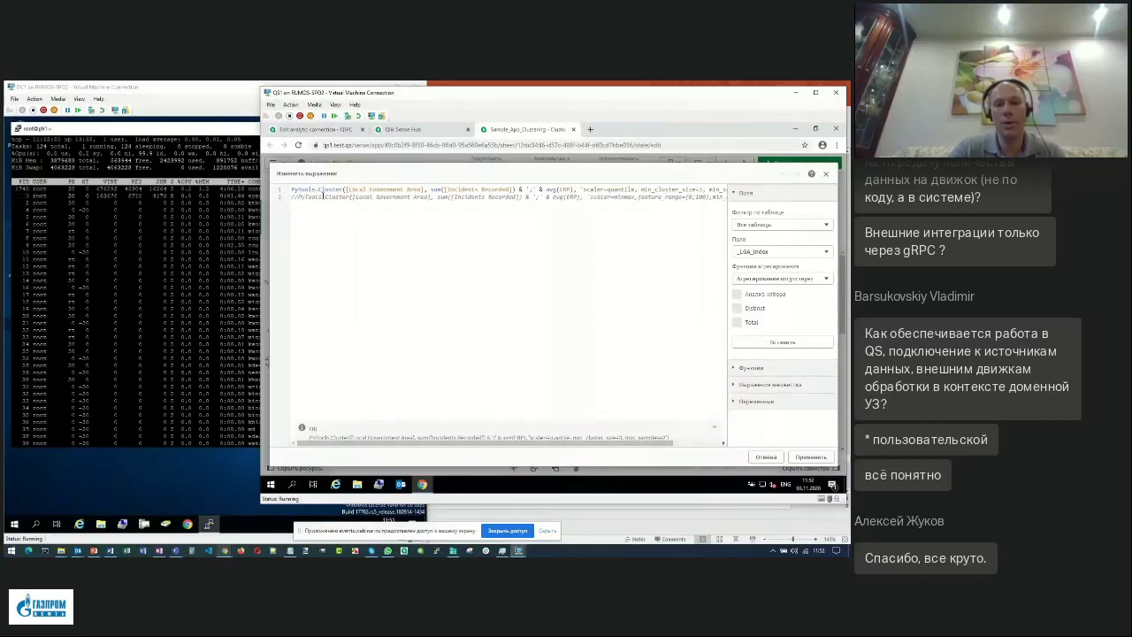
pyautogui.moveTo(319, 189); pyautogui.dragTo(341, 189)
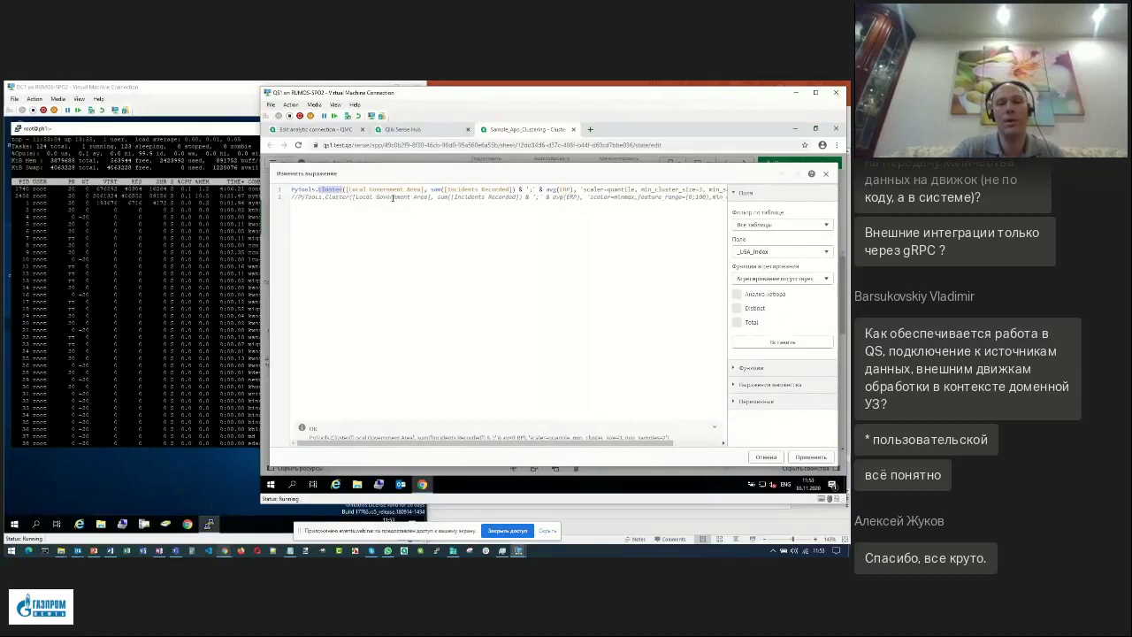
pyautogui.click(344, 189)
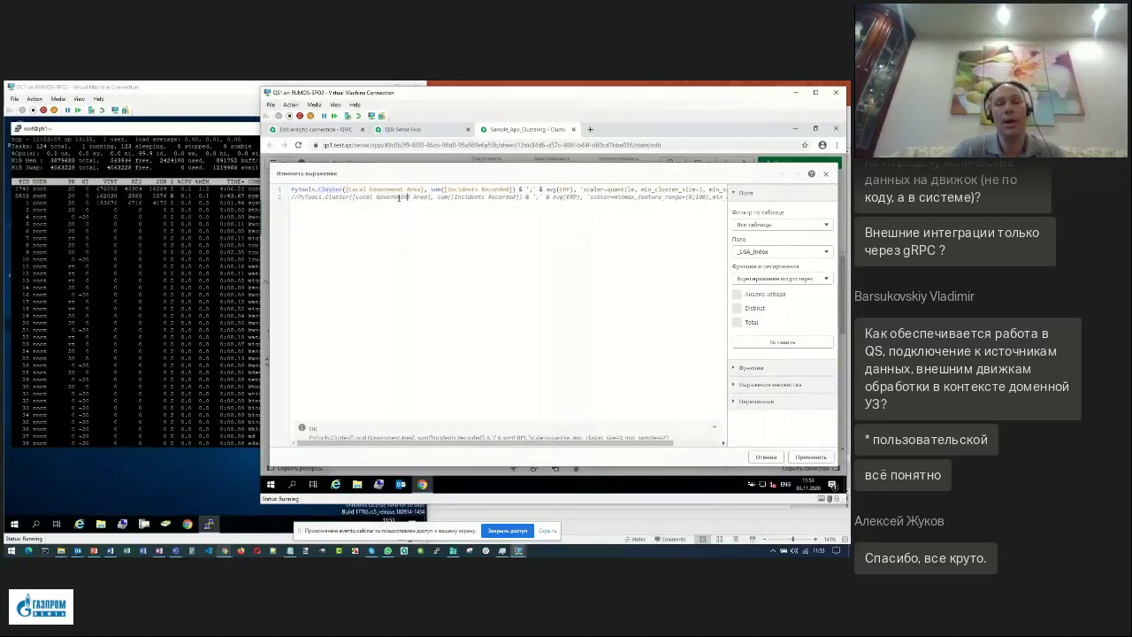
pyautogui.moveTo(344, 189); pyautogui.dragTo(425, 189)
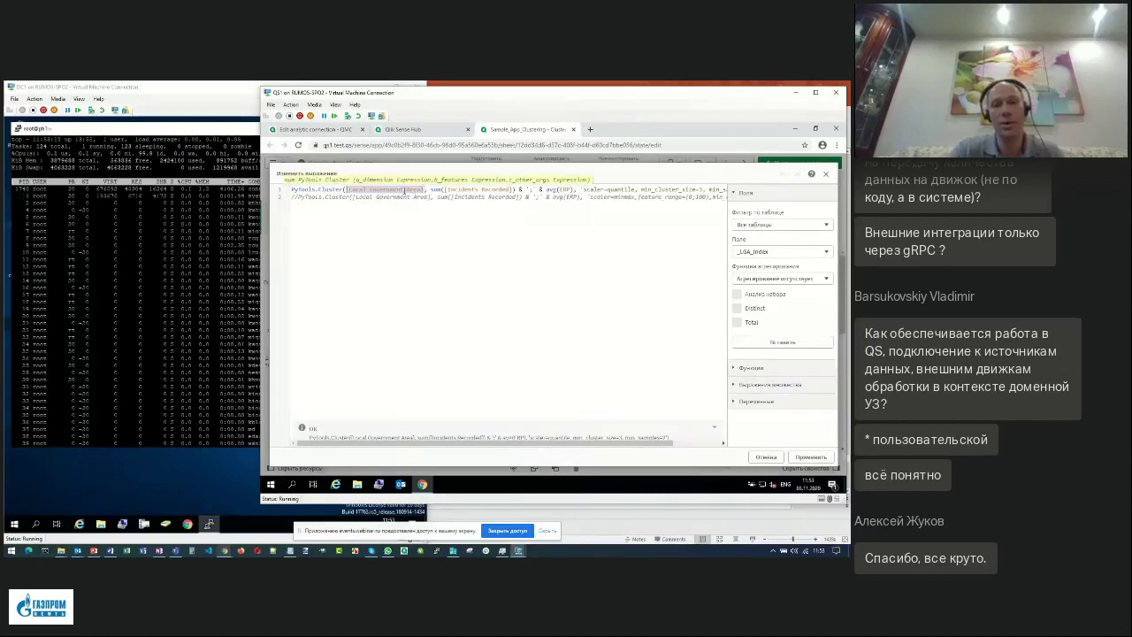
pyautogui.click(405, 189)
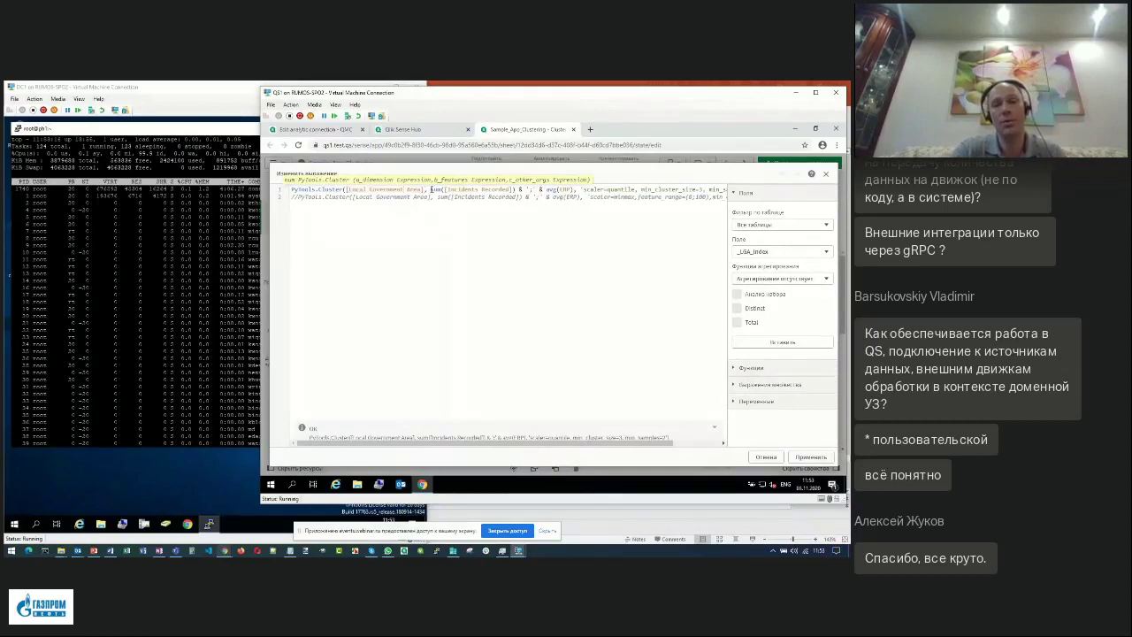
pyautogui.moveTo(431, 190); pyautogui.dragTo(518, 190)
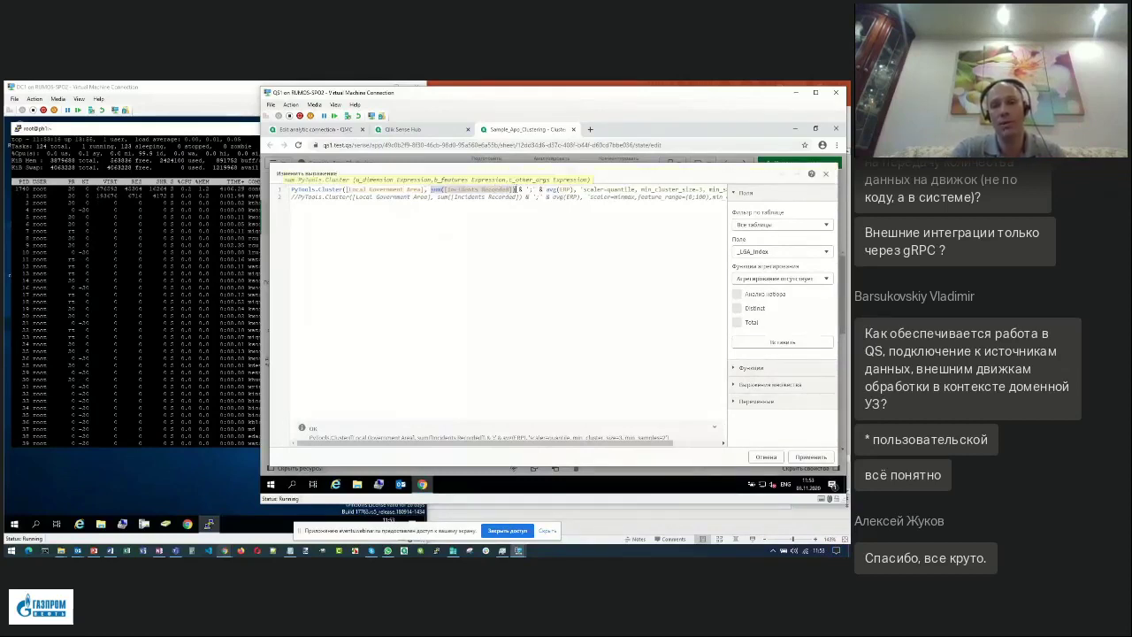
pyautogui.click(460, 190)
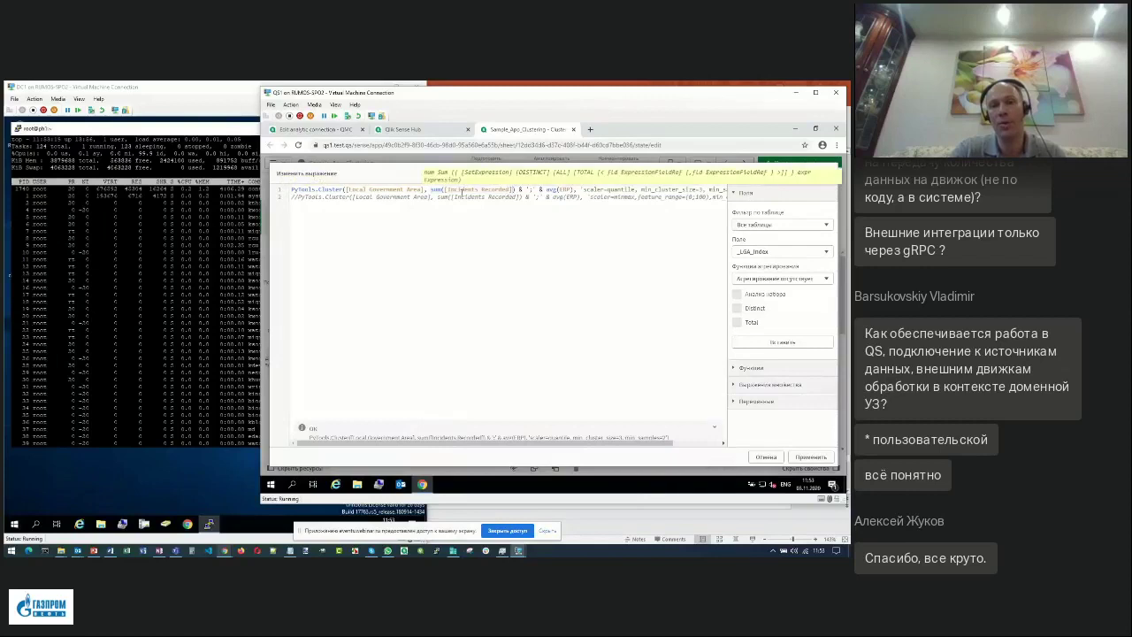
pyautogui.moveTo(430, 189); pyautogui.dragTo(513, 190)
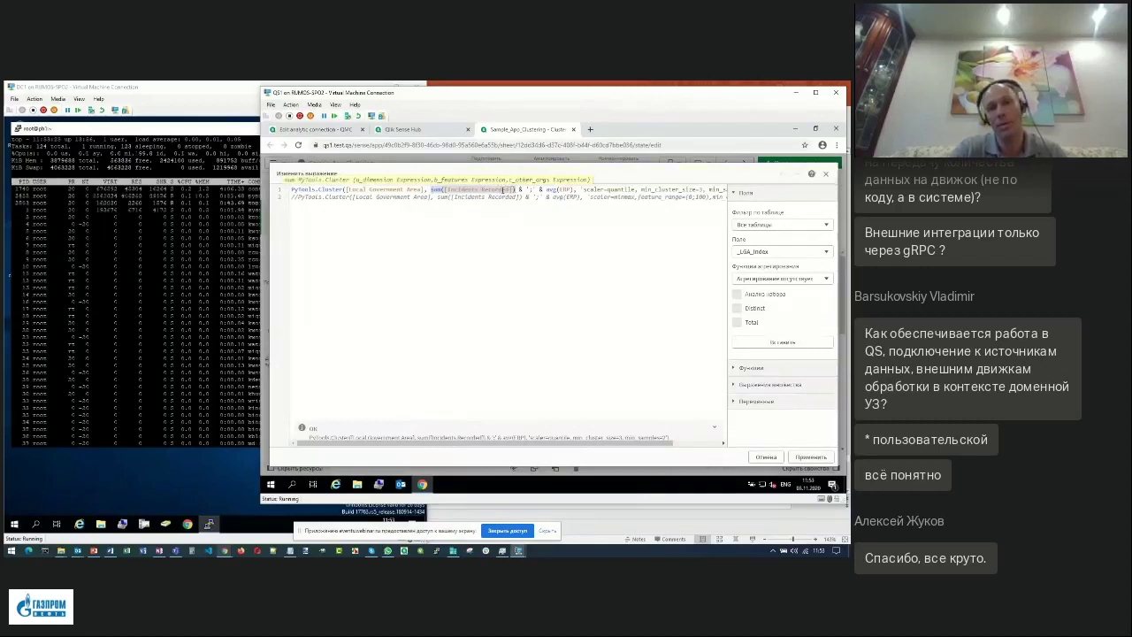
pyautogui.click(502, 190)
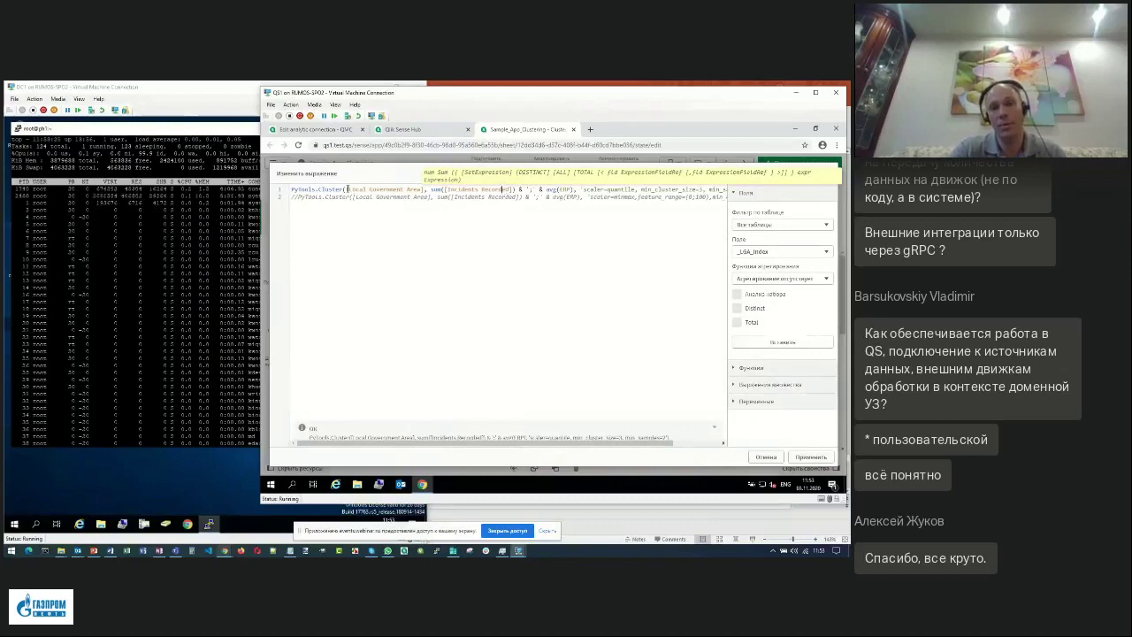
# Re-highlight the dimension and feature arguments, then show the PyTools.Cluster signature and mark Cluster.
pyautogui.moveTo(347, 189); pyautogui.dragTo(426, 189)
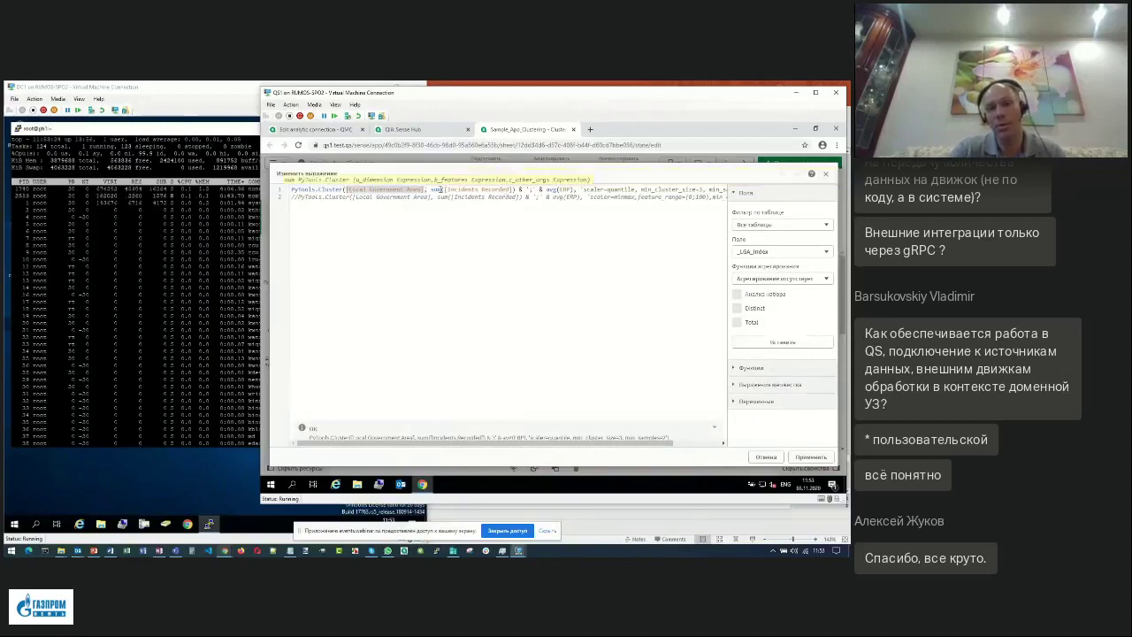
pyautogui.click(446, 189)
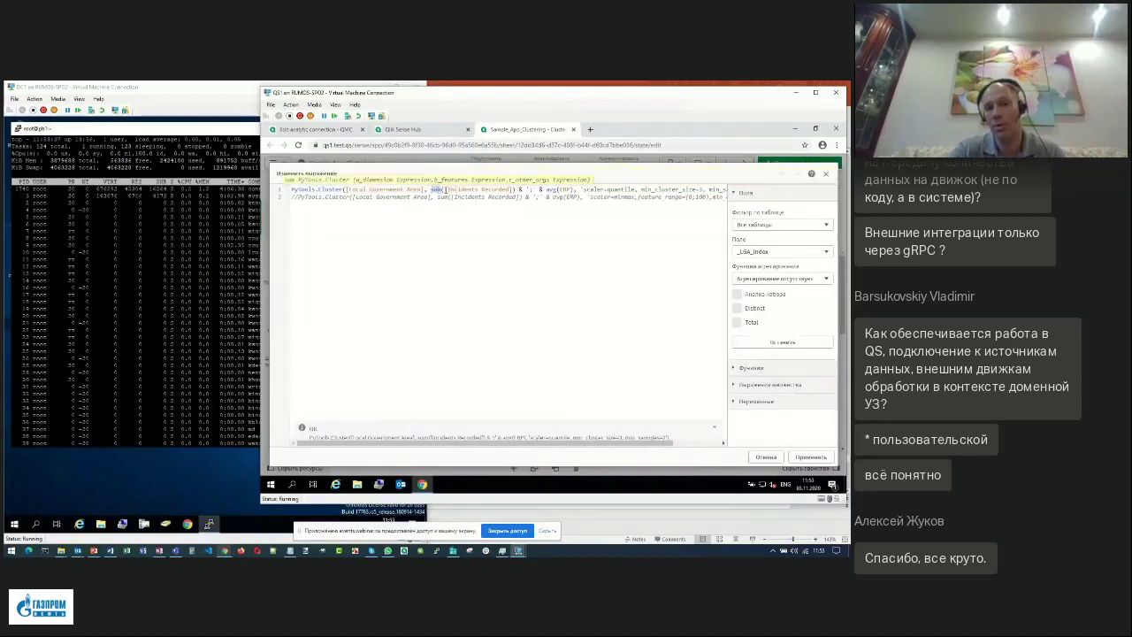
pyautogui.moveTo(432, 190); pyautogui.dragTo(520, 189)
pyautogui.click(460, 189)
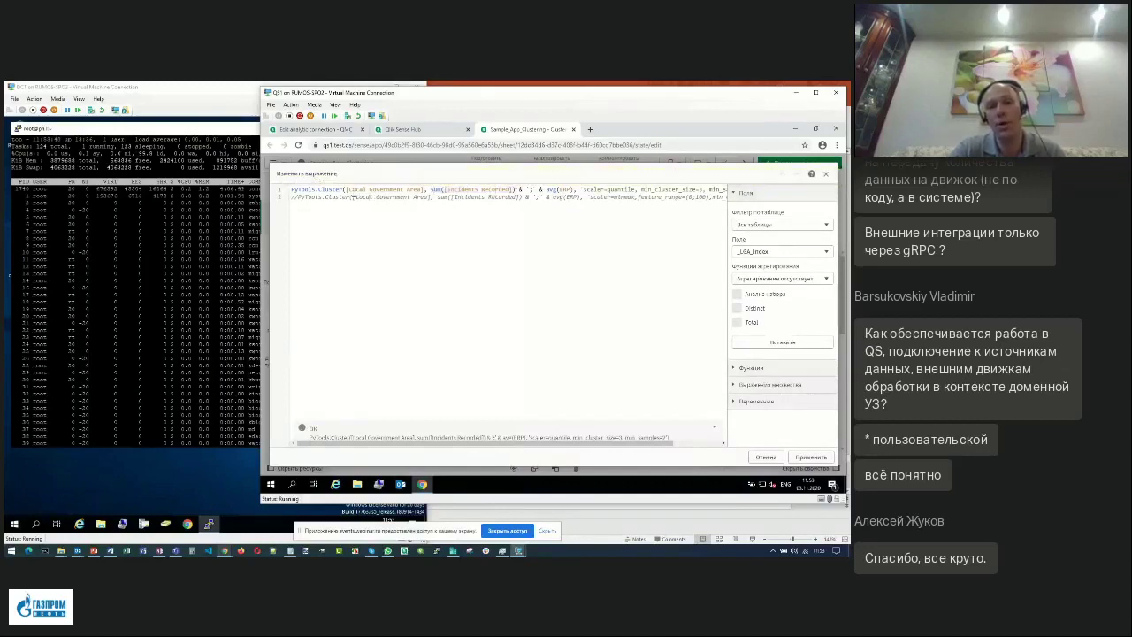
pyautogui.click(348, 190)
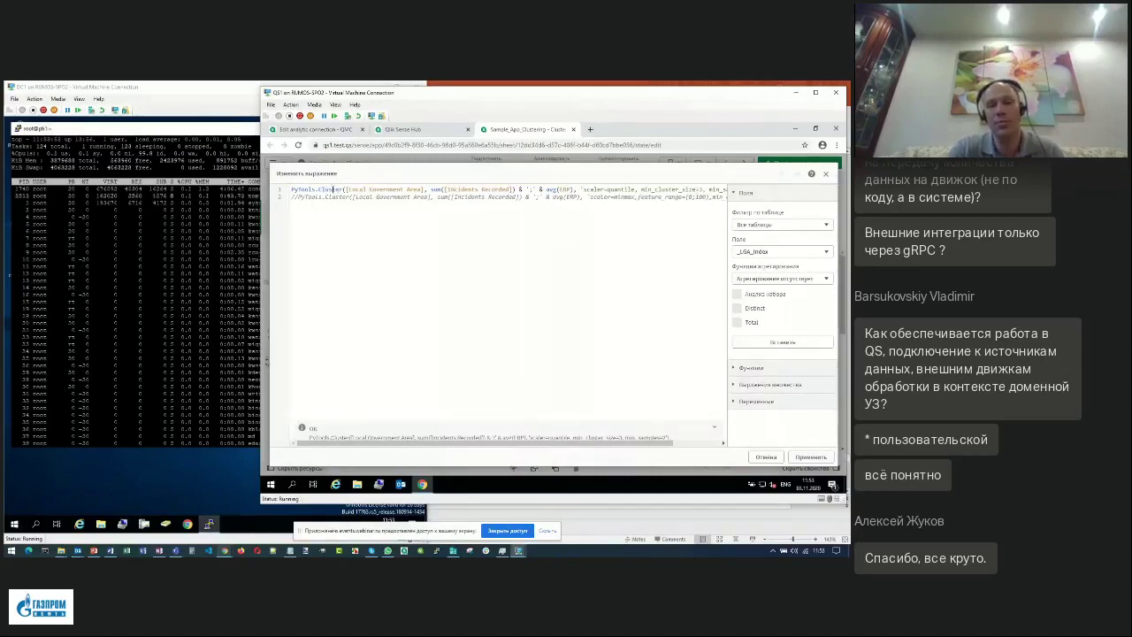
pyautogui.doubleClick(333, 190)
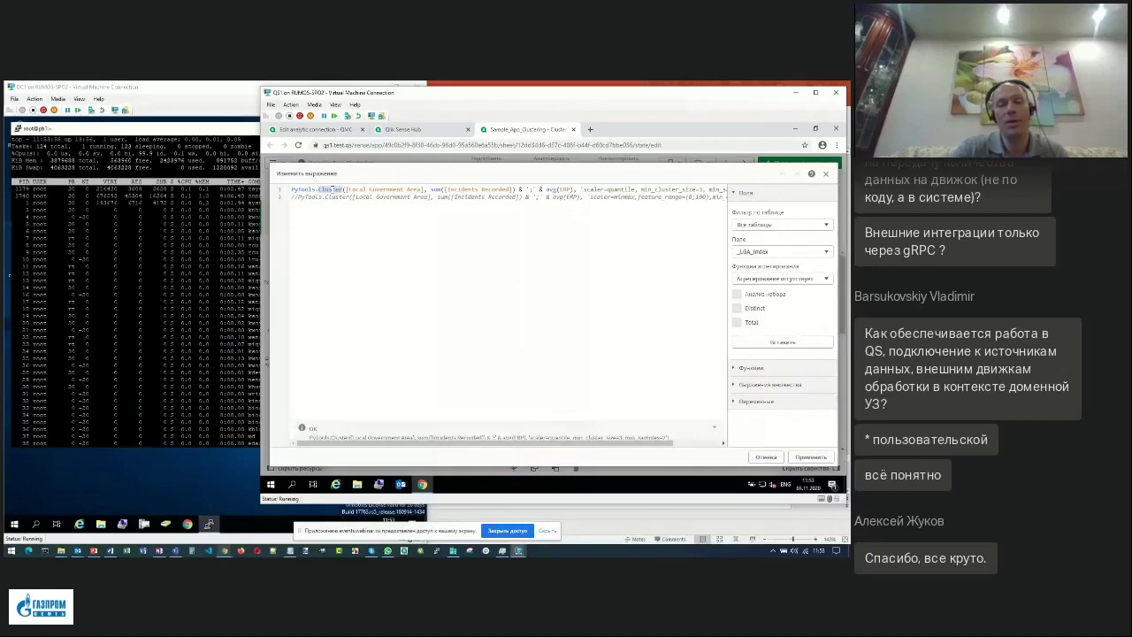
pyautogui.click(313, 190)
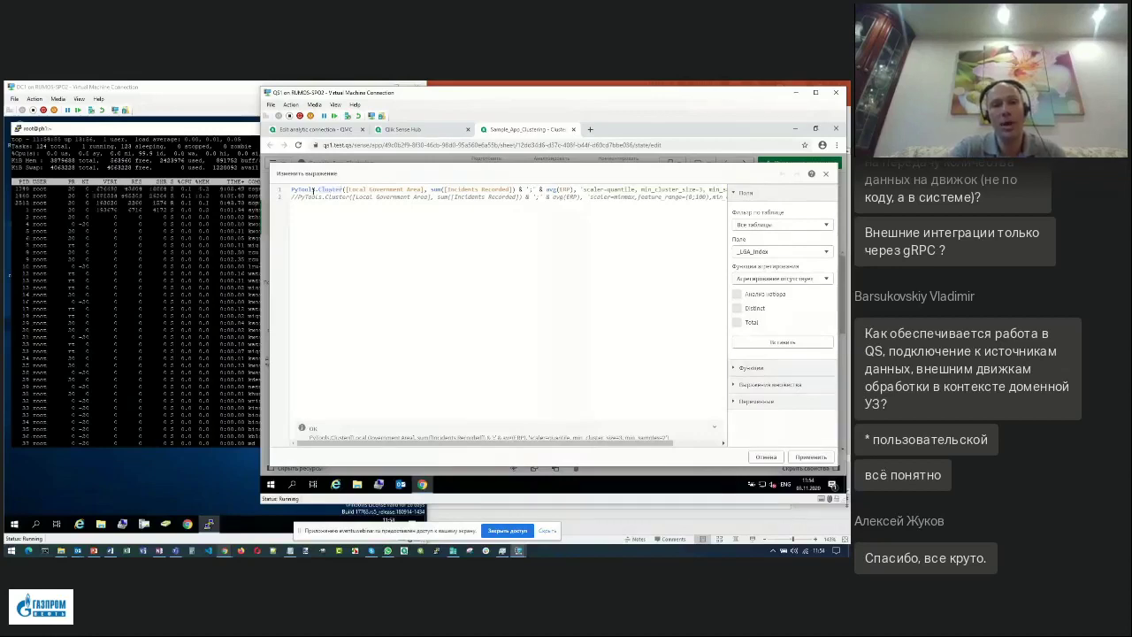
# Insert an empty line above the Cluster expression and start typing 'py' on it.
pyautogui.press('Return')
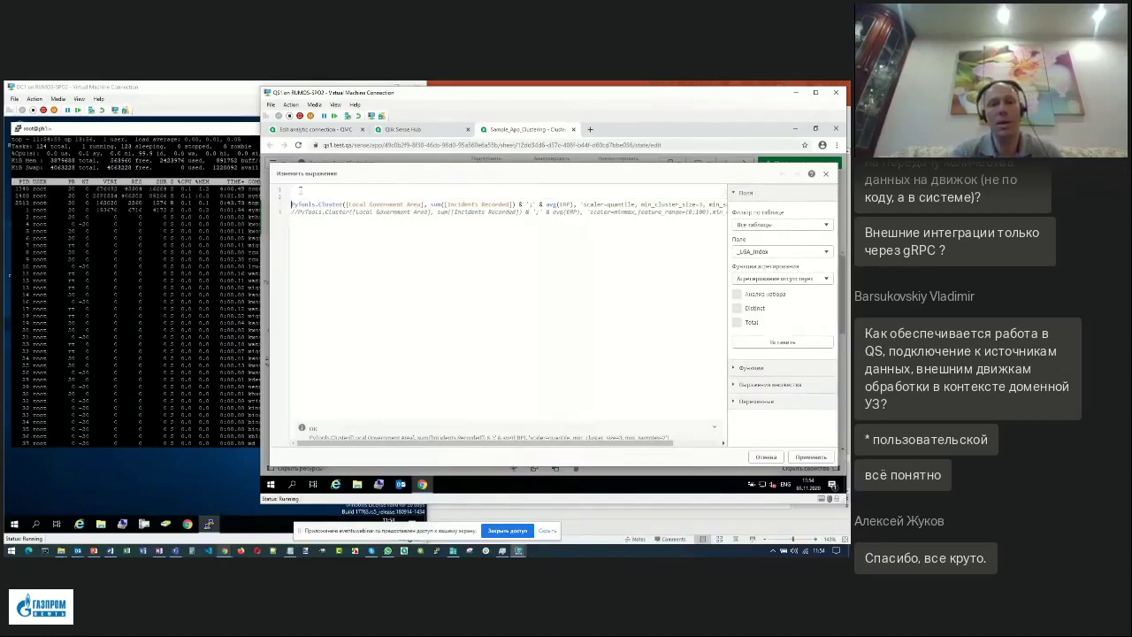
pyautogui.press('Up')
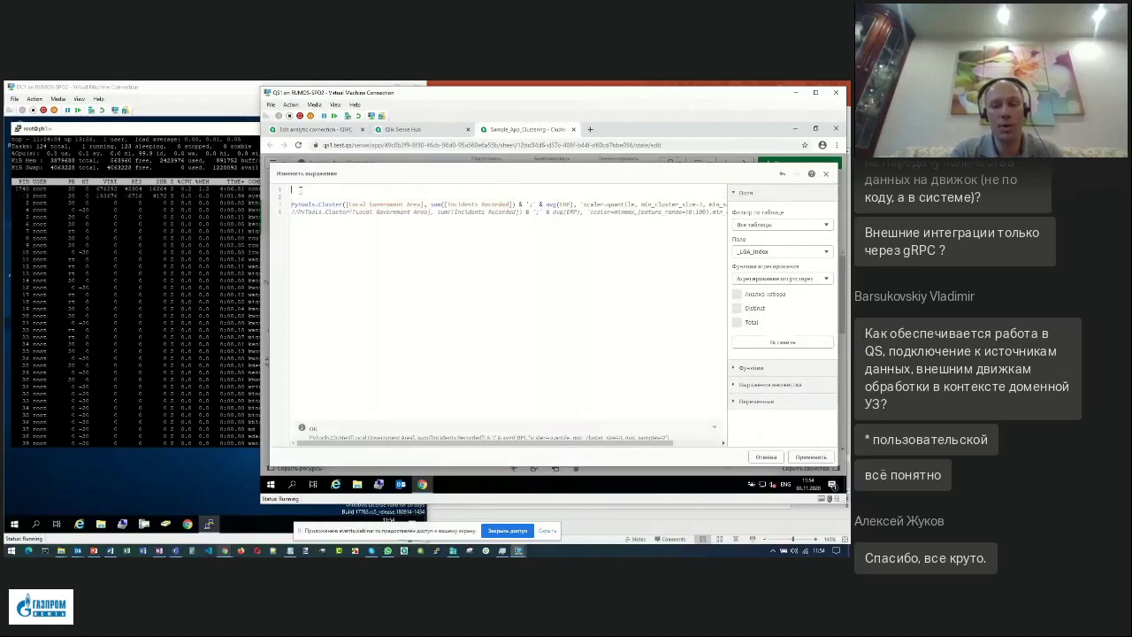
pyautogui.write('S')
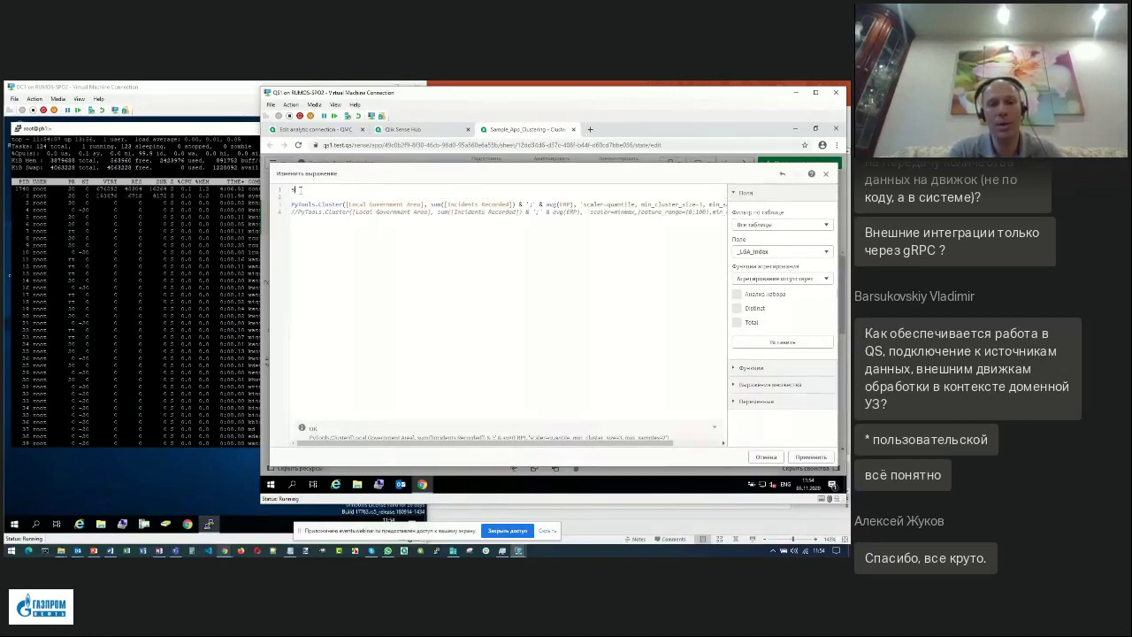
pyautogui.write('u')
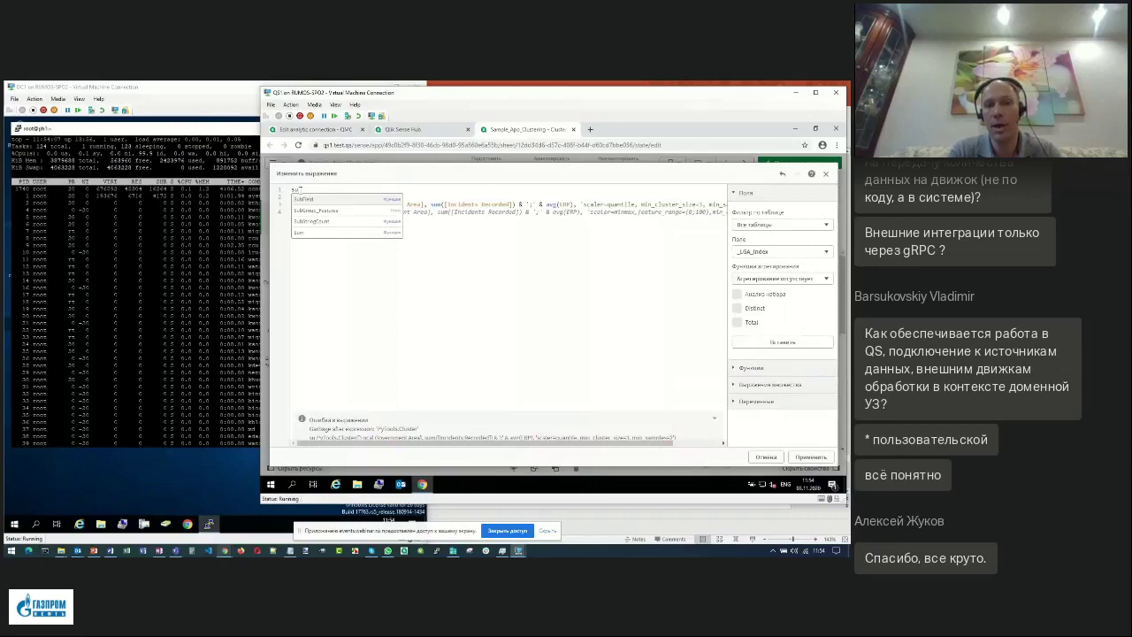
pyautogui.press('BackSpace')
pyautogui.press('BackSpace')
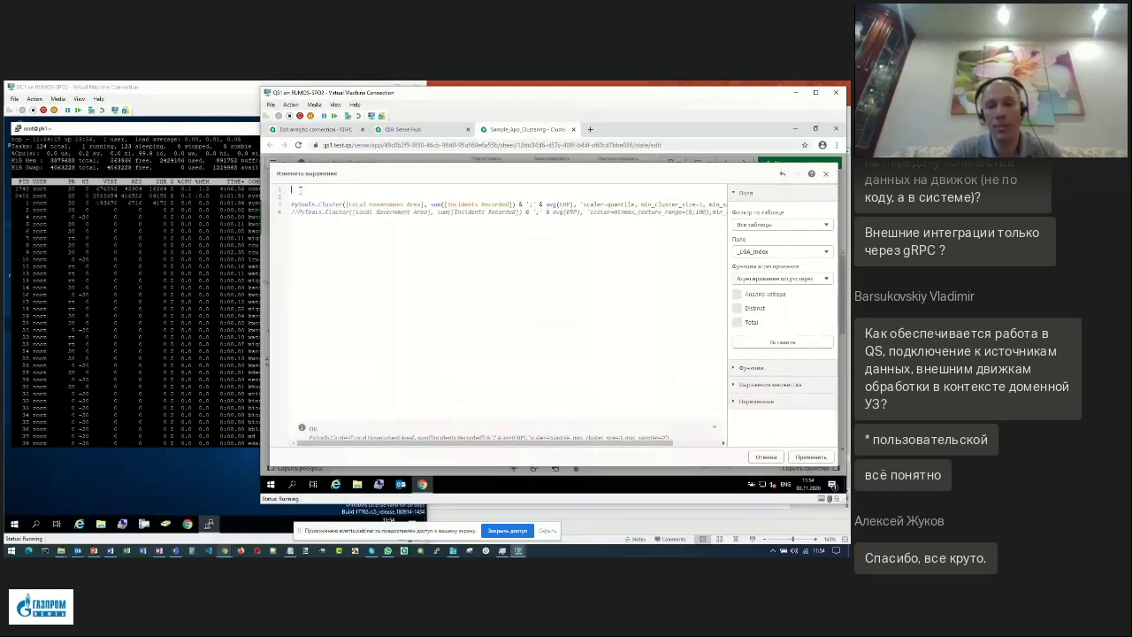
pyautogui.write('py')
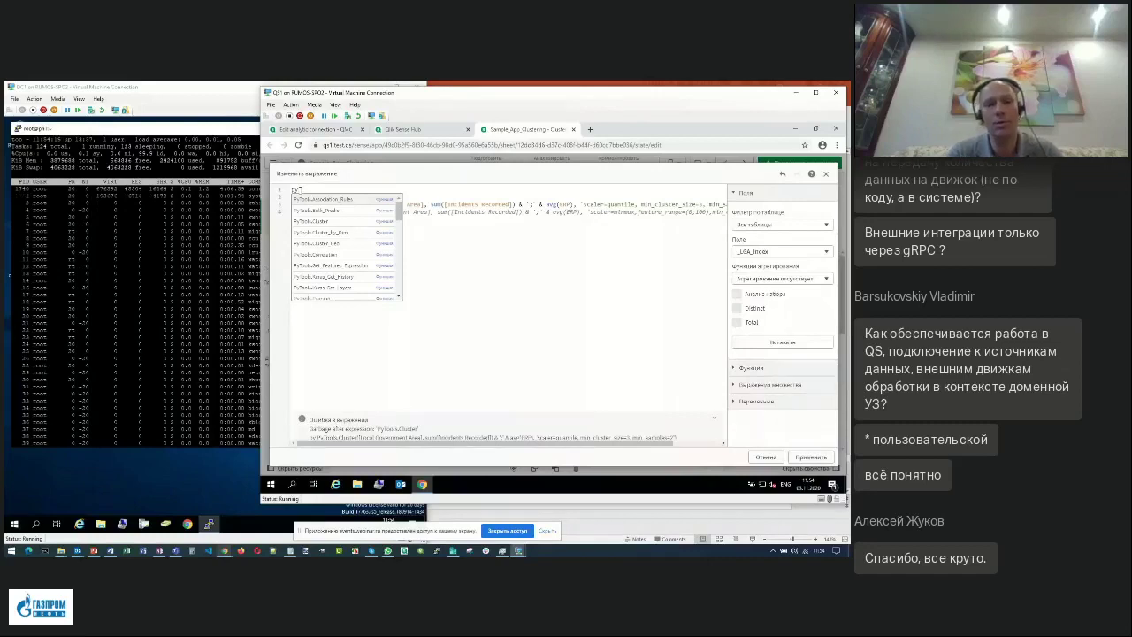
# Pick PyTools.sklearn_Fit_Transform from the suggestions and add an opening parenthesis.
pyautogui.press('Down')
pyautogui.press('Down')
pyautogui.press('Down')
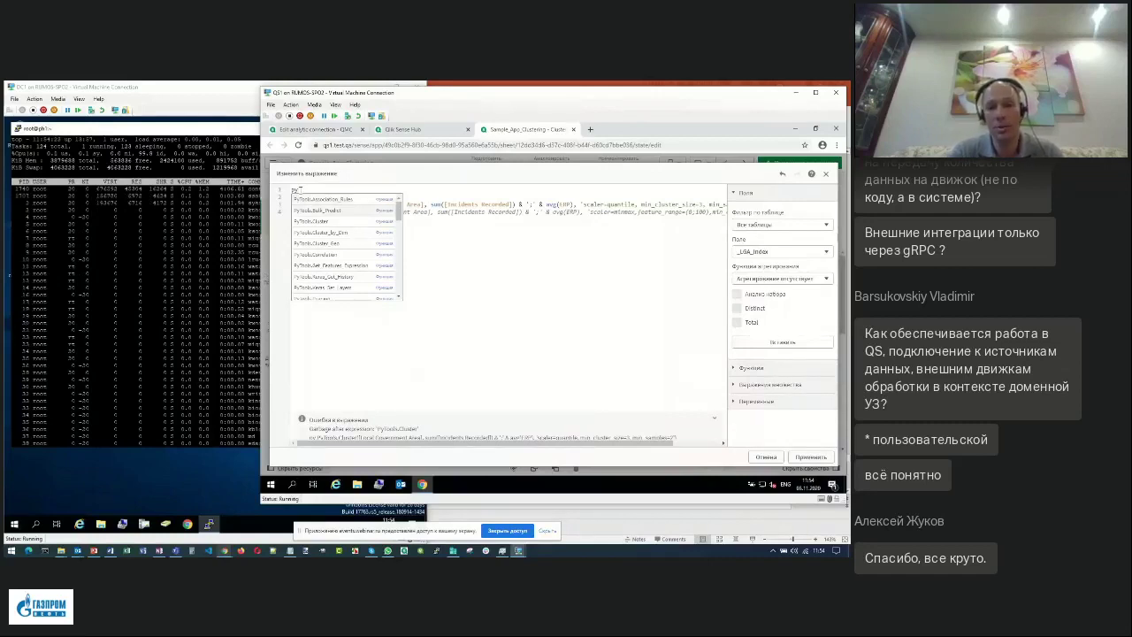
pyautogui.press('Up')
pyautogui.press('Up')
pyautogui.press('Up')
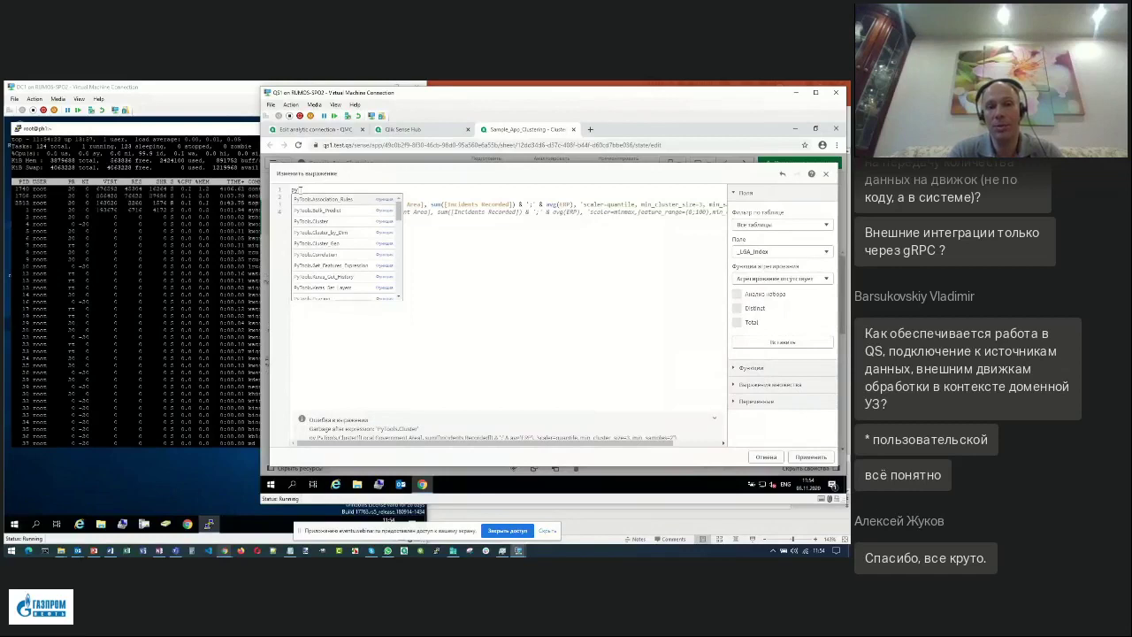
pyautogui.press('Down')
pyautogui.press('Down')
pyautogui.press('Down')
pyautogui.press('Down')
pyautogui.press('Down')
pyautogui.press('Down')
pyautogui.press('Down')
pyautogui.press('Down')
pyautogui.press('Down')
pyautogui.press('Down')
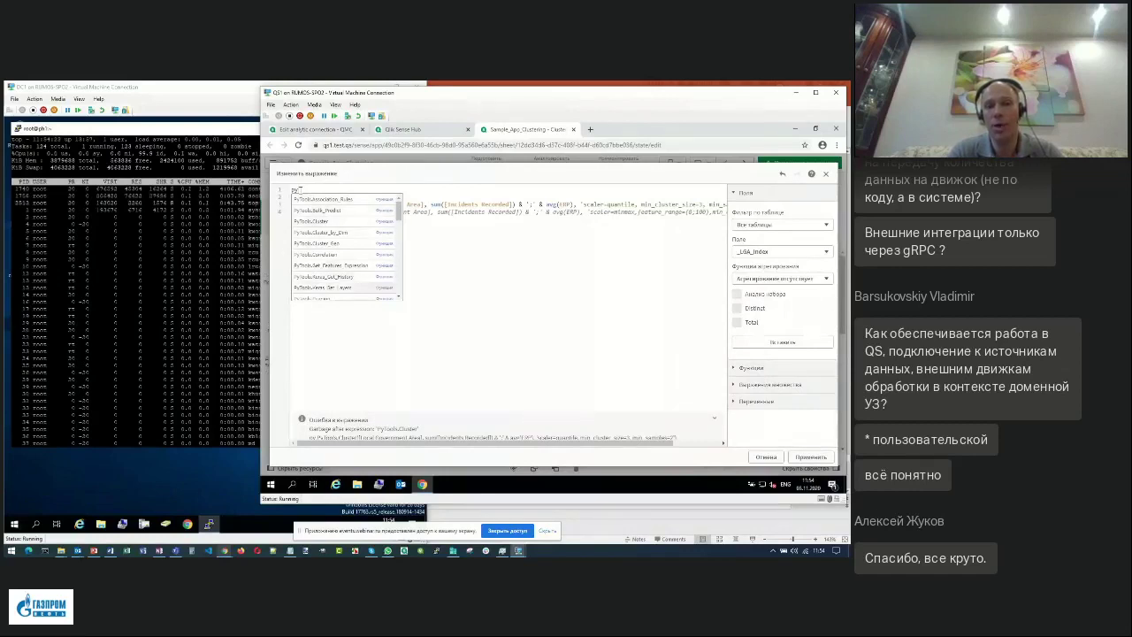
pyautogui.press('Down')
pyautogui.press('Down')
pyautogui.press('Down')
pyautogui.press('Down')
pyautogui.press('Down')
pyautogui.press('Down')
pyautogui.press('Down')
pyautogui.press('Down')
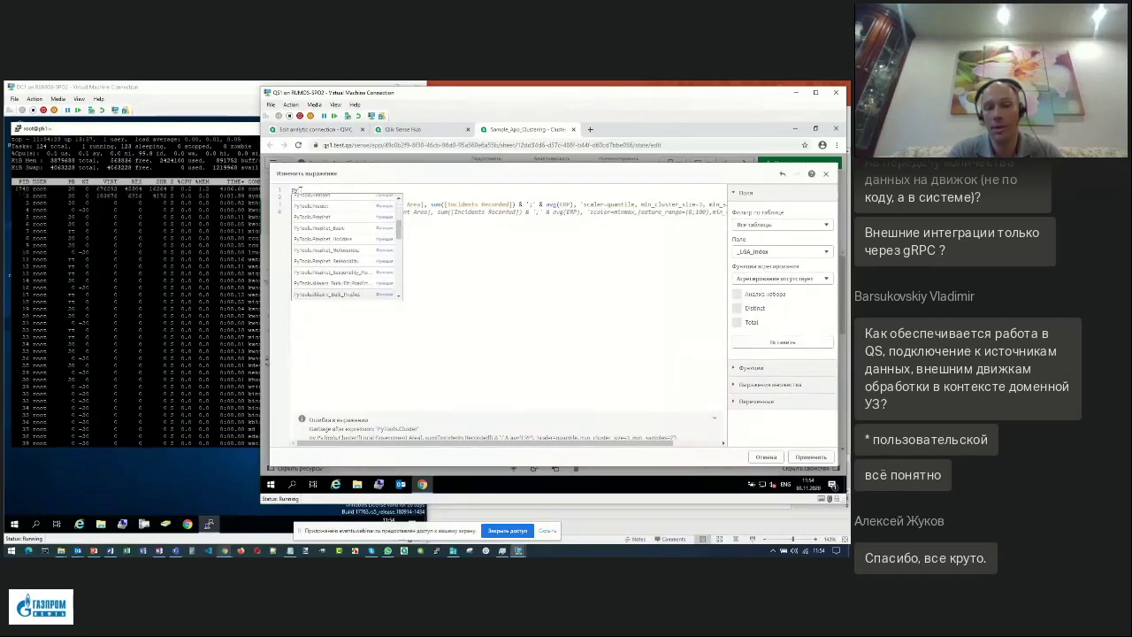
pyautogui.press('Down')
pyautogui.press('Down')
pyautogui.press('Down')
pyautogui.press('Down')
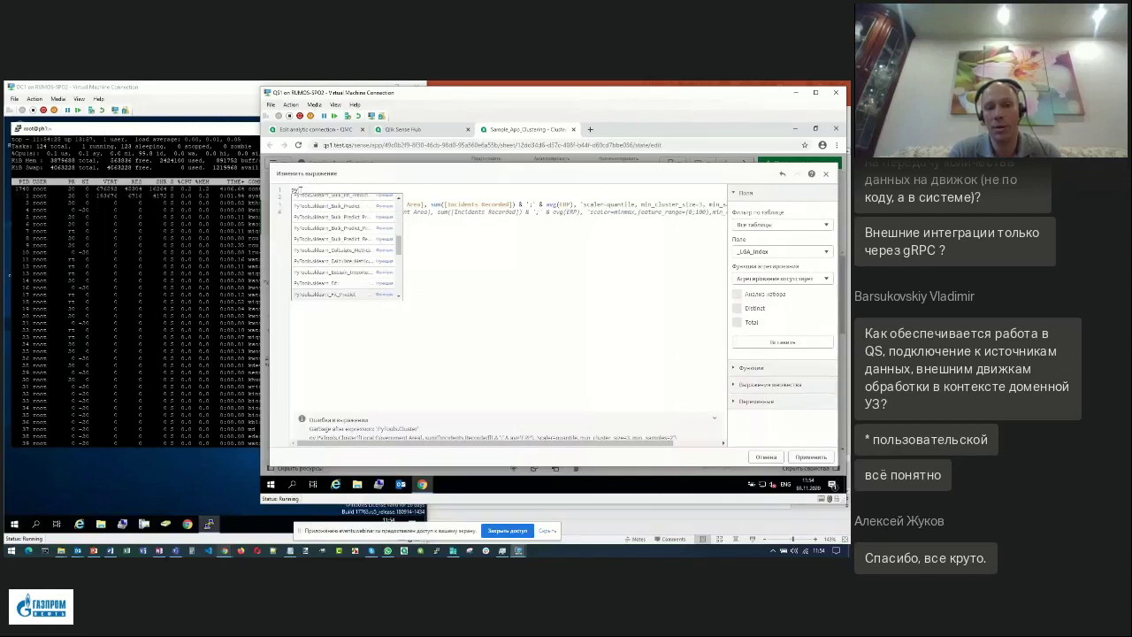
pyautogui.press('Down')
pyautogui.press('Down')
pyautogui.press('Down')
pyautogui.press('Down')
pyautogui.press('Down')
pyautogui.press('Down')
pyautogui.press('Down')
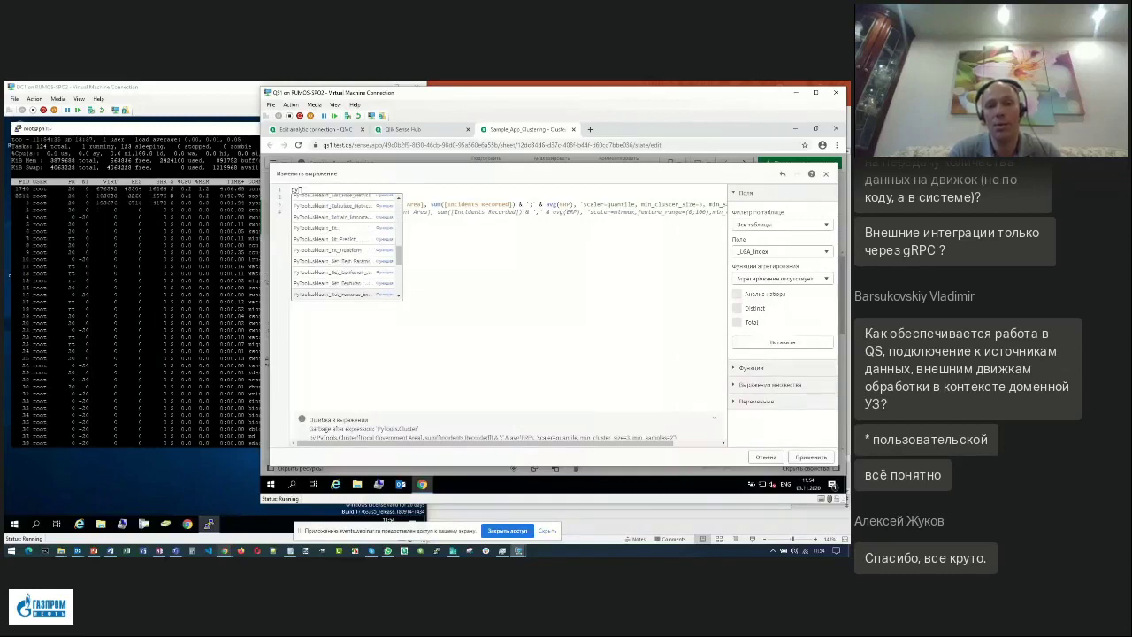
pyautogui.press('Down')
pyautogui.press('Down')
pyautogui.press('Down')
pyautogui.press('Up')
pyautogui.press('Up')
pyautogui.press('Up')
pyautogui.press('Up')
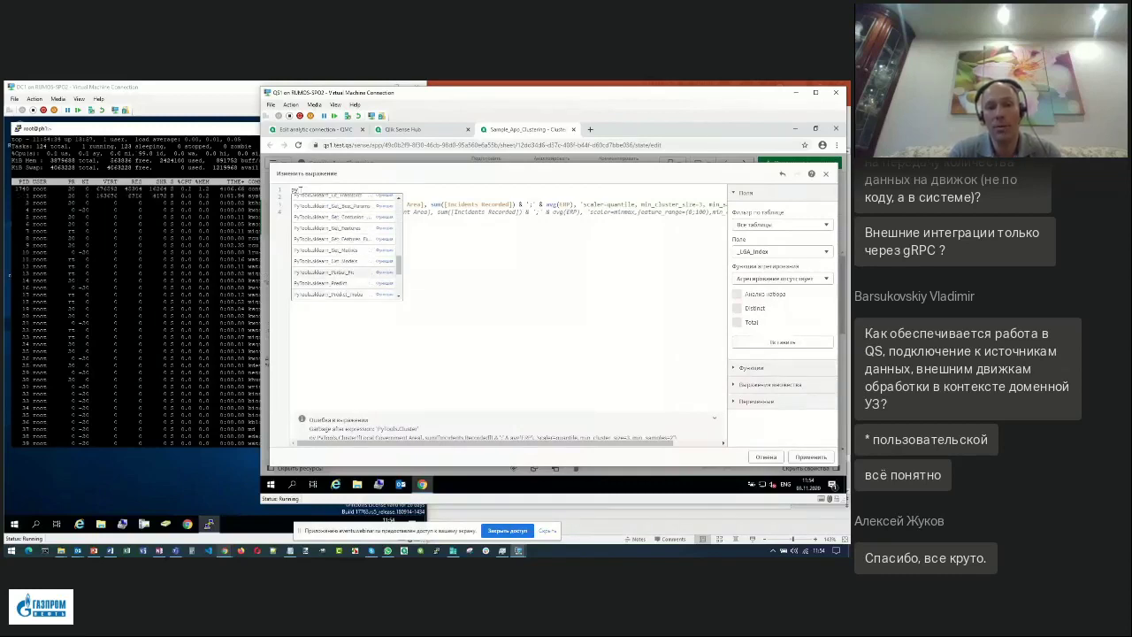
pyautogui.press('Up')
pyautogui.press('Up')
pyautogui.press('Up')
pyautogui.press('Up')
pyautogui.press('Up')
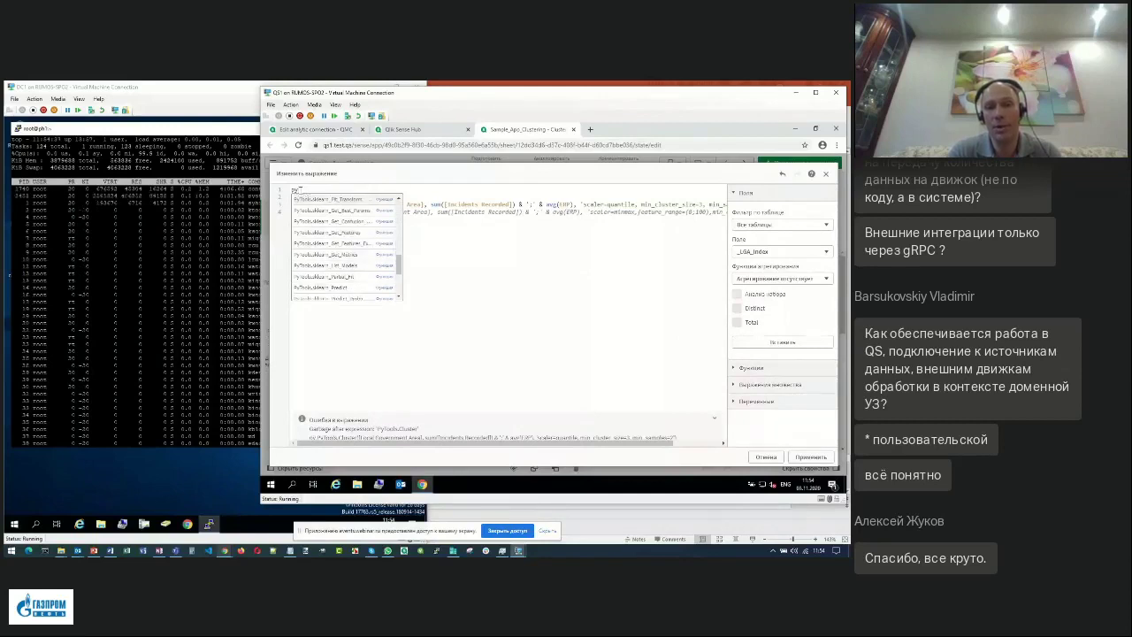
pyautogui.press('Return')
pyautogui.write('(')
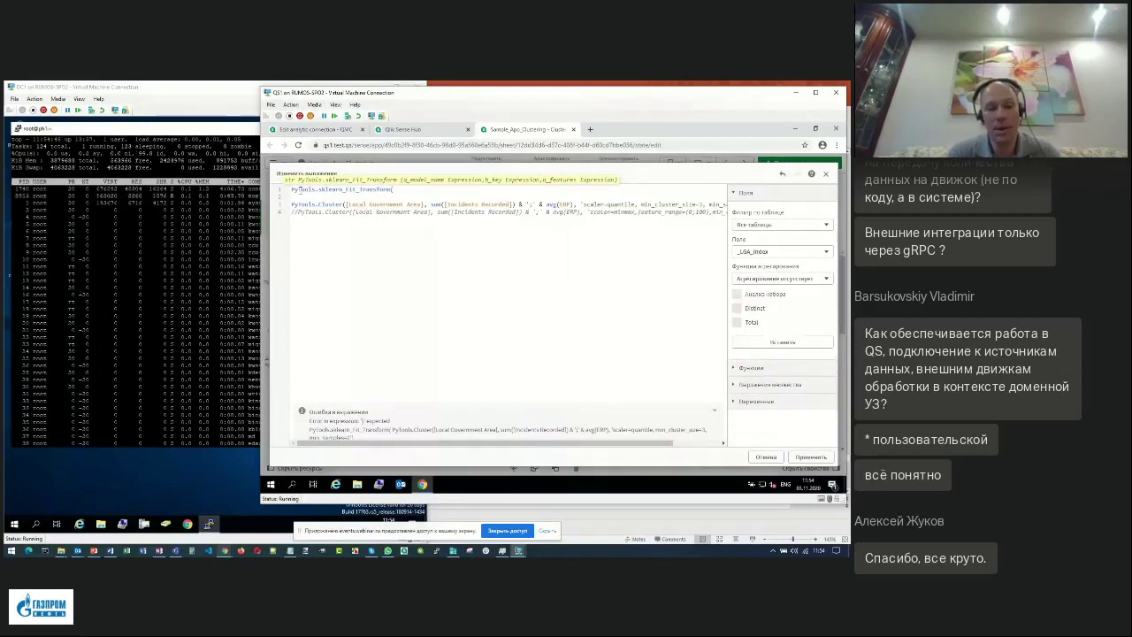
# Delete the trial sklearn_Fit_Transform line and apply the original colour expression.
pyautogui.tripleClick(301, 189)
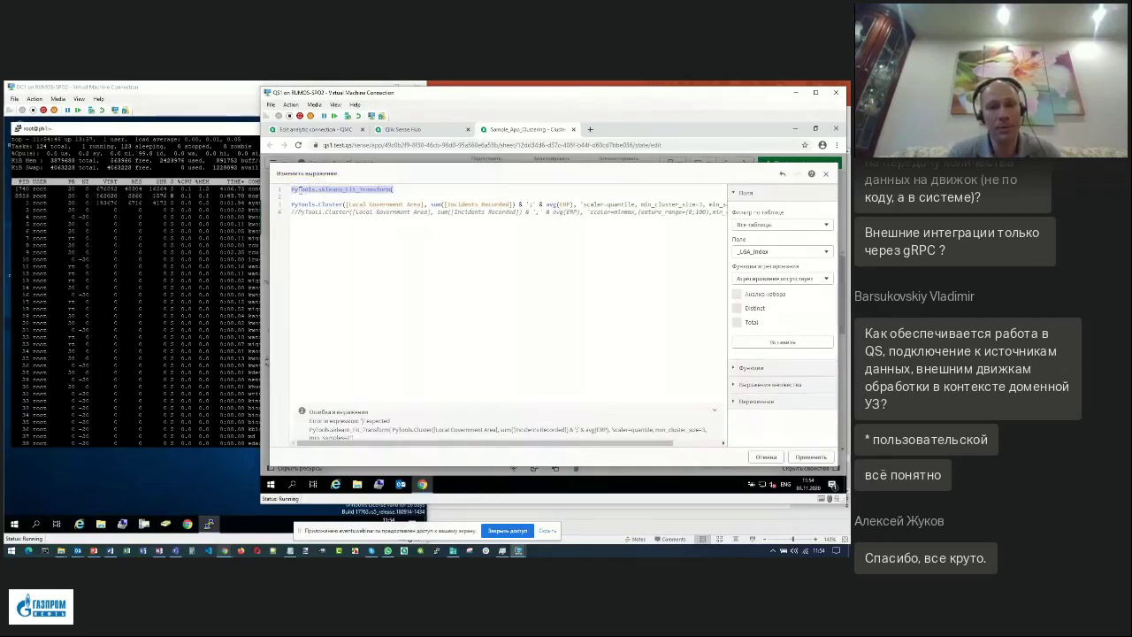
pyautogui.press('Delete')
pyautogui.press('Delete')
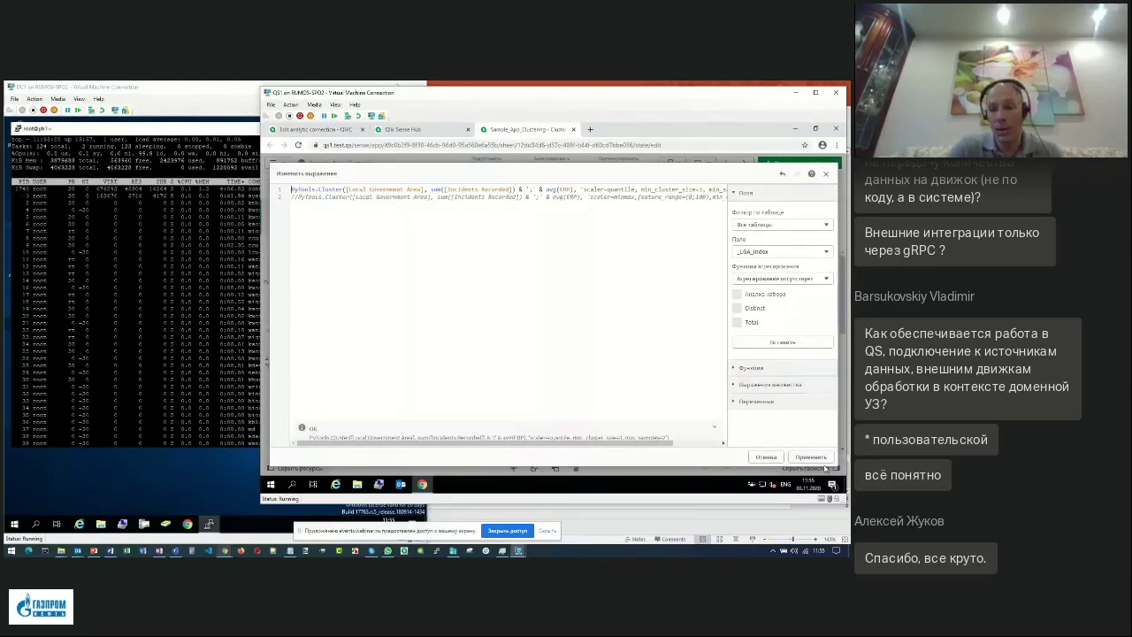
pyautogui.click(812, 458)
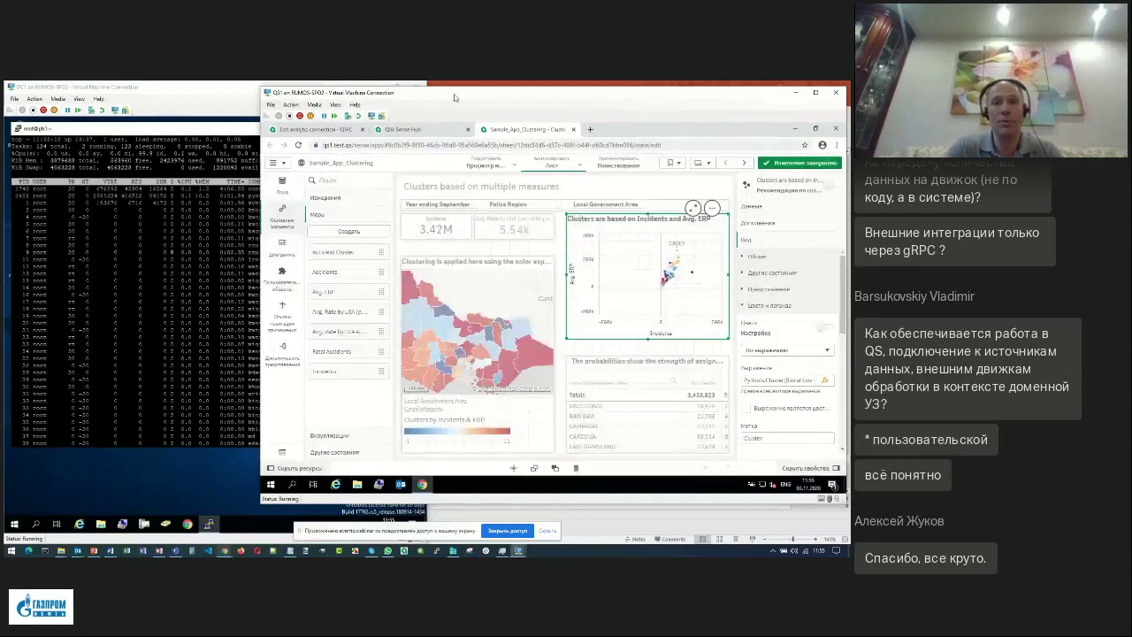
# Reposition the Qlik and DC1 VM windows and widen the terminal and VM window.
pyautogui.moveTo(454, 98); pyautogui.dragTo(479, 100)
pyautogui.click(235, 88)
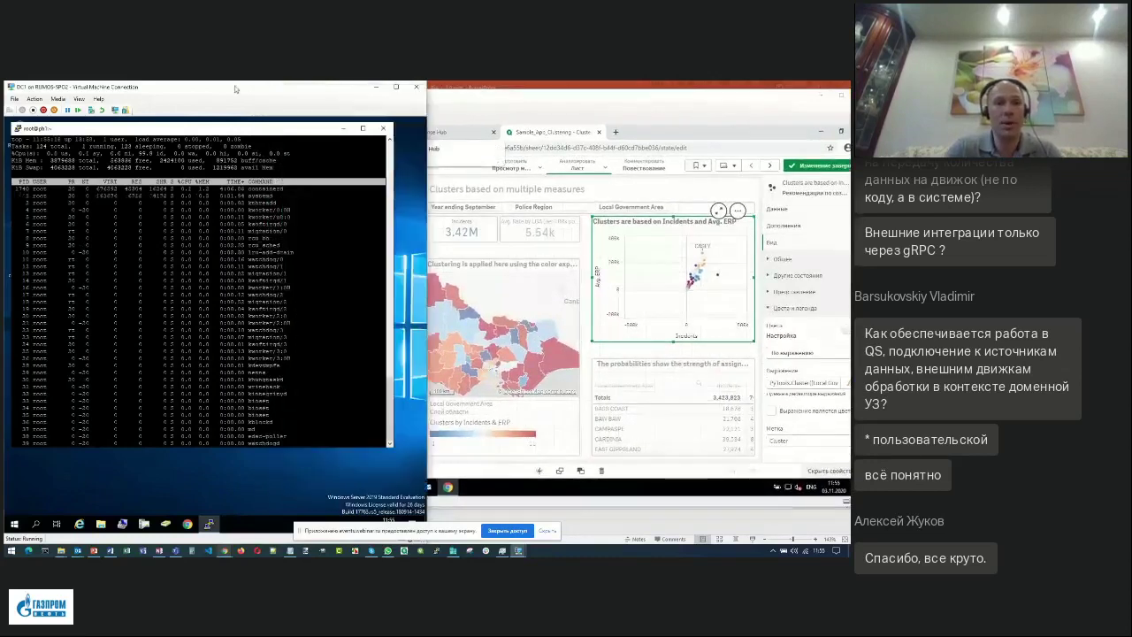
pyautogui.moveTo(235, 88); pyautogui.dragTo(193, 103)
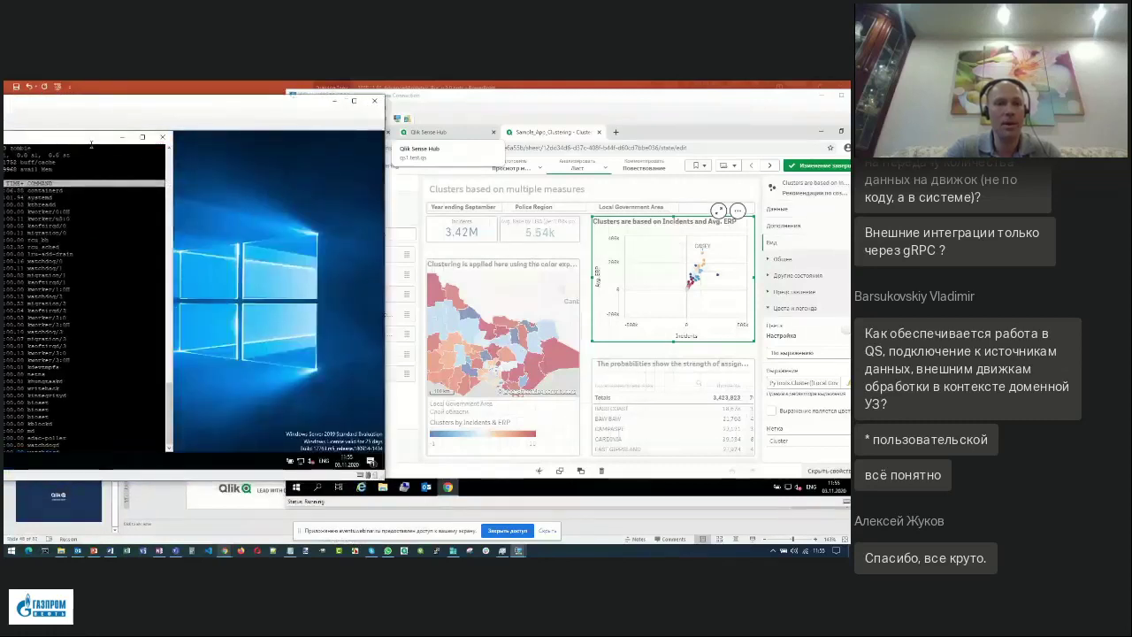
pyautogui.doubleClick(91, 140)
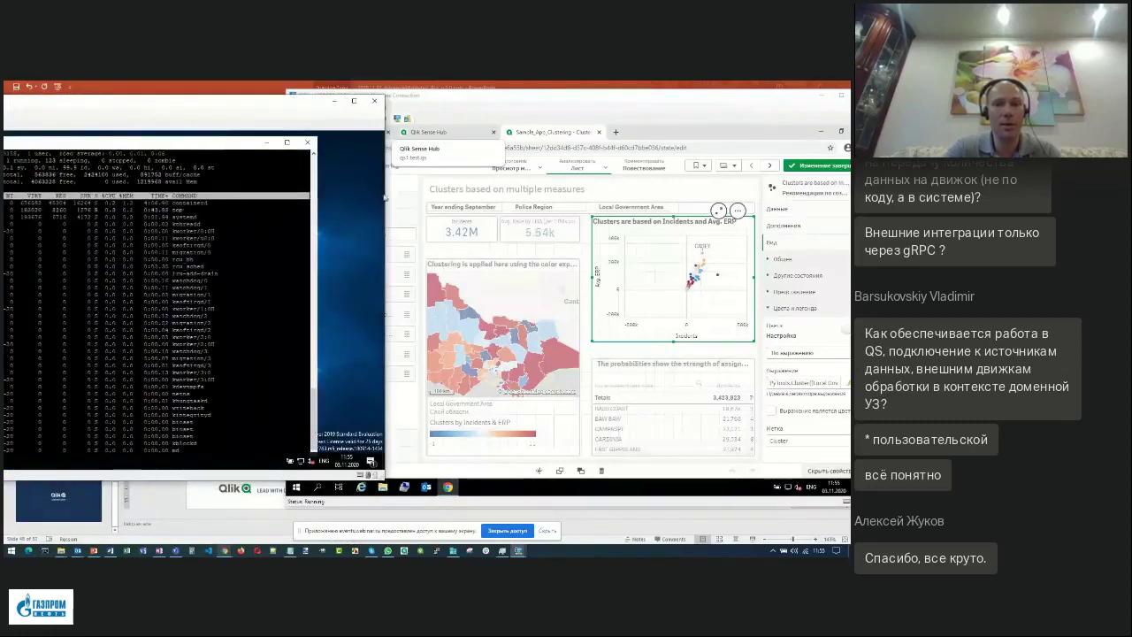
pyautogui.moveTo(384, 199); pyautogui.dragTo(267, 198)
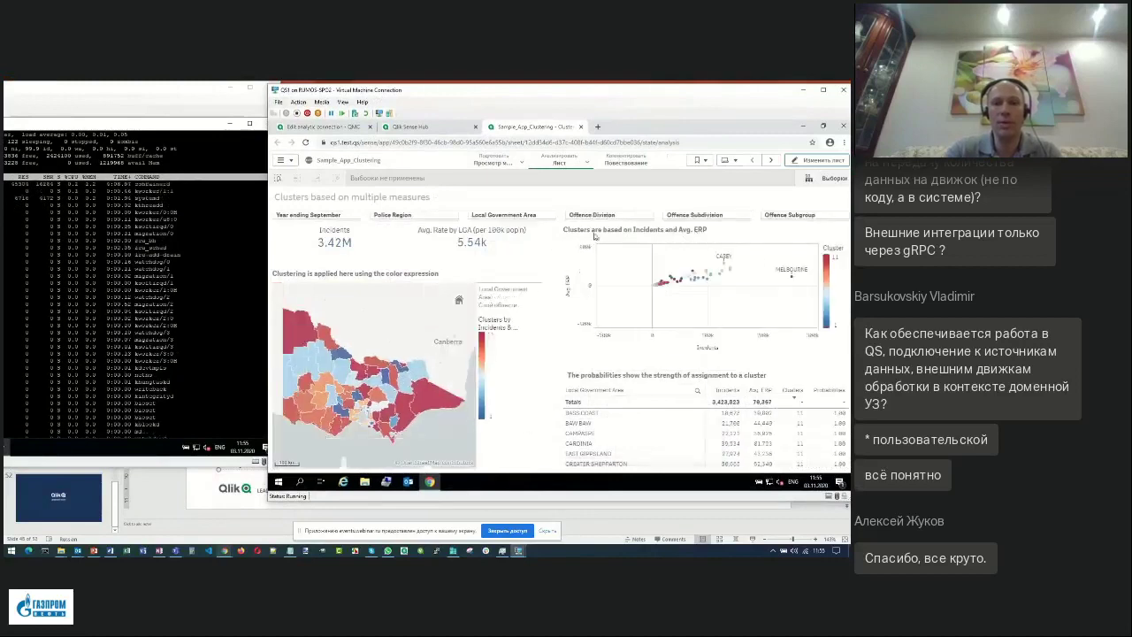
pyautogui.click(505, 215)
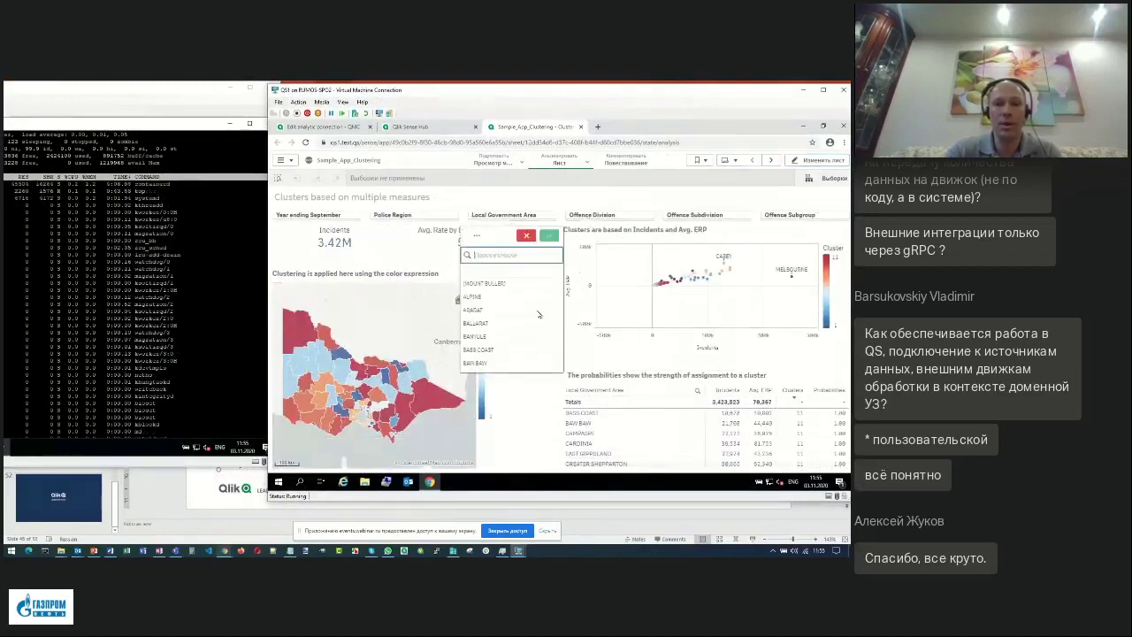
pyautogui.moveTo(508, 297); pyautogui.dragTo(550, 350)
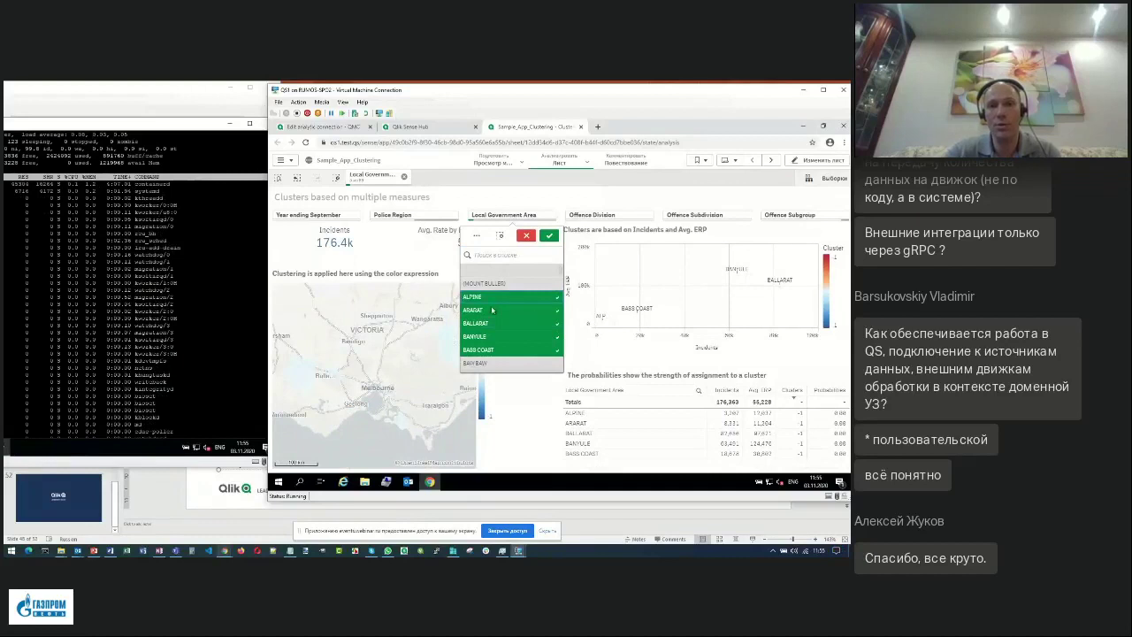
pyautogui.click(548, 237)
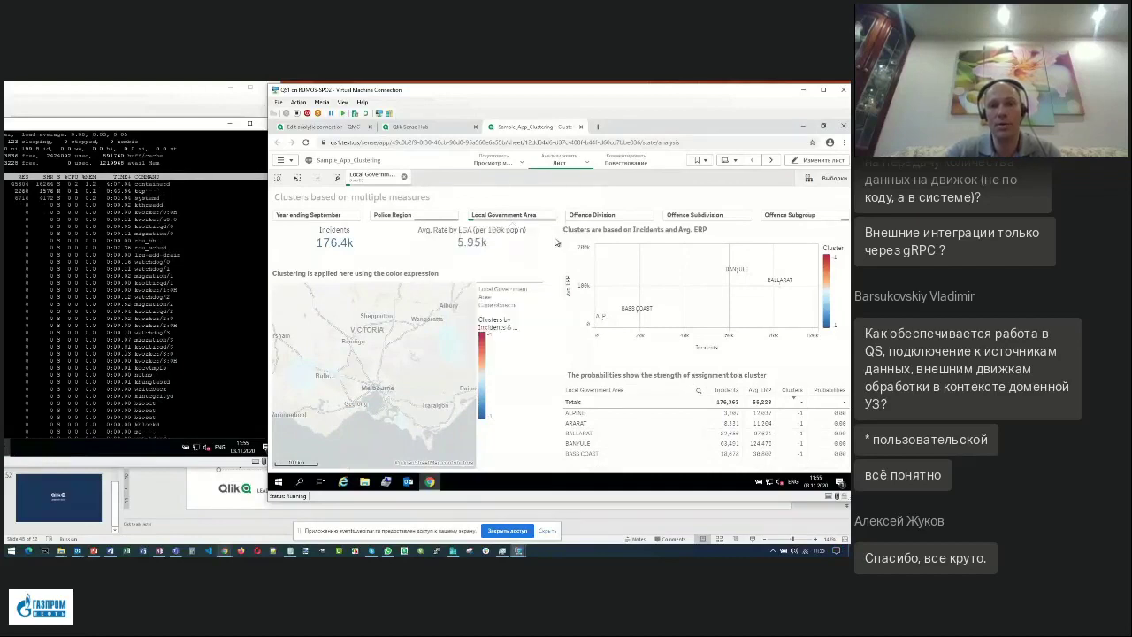
pyautogui.click(339, 181)
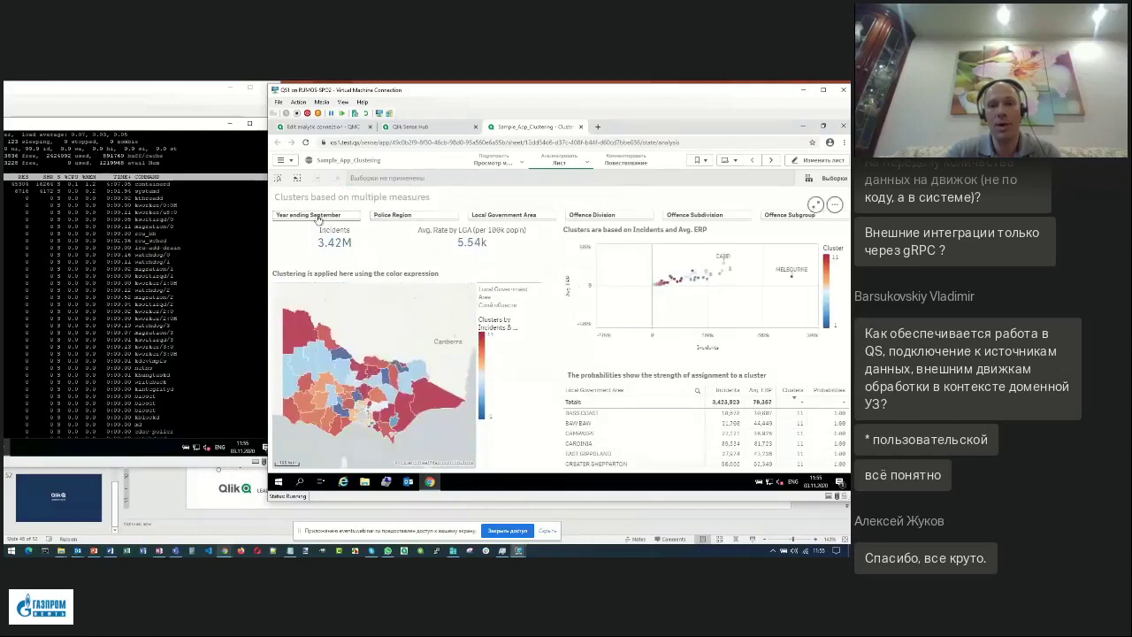
# Select years 2009 through 2013 in the Year ending September filter.
pyautogui.click(317, 218)
pyautogui.moveTo(359, 283); pyautogui.dragTo(358, 330)
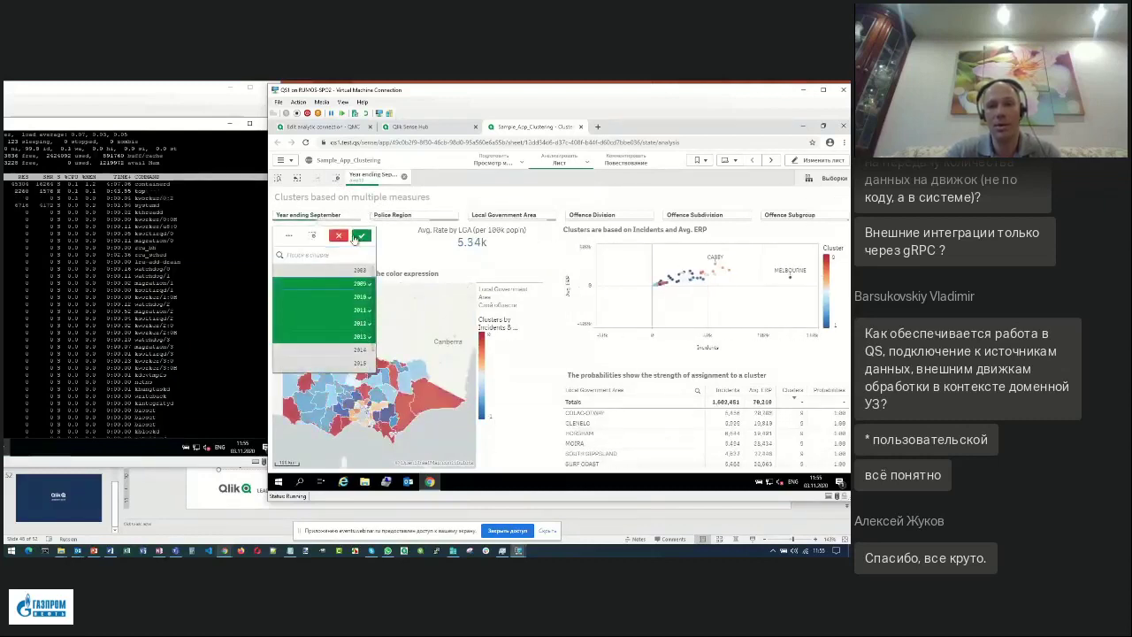
pyautogui.click(360, 237)
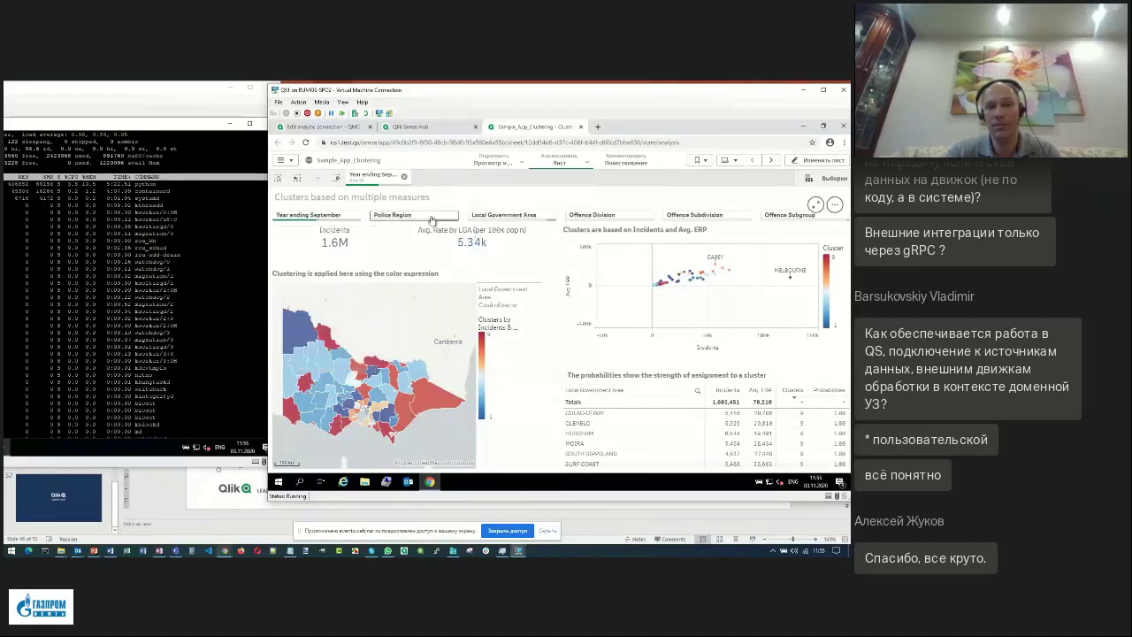
# Select police regions 2 EASTERN, 3 SOUTHERN METRO and 4 WESTERN, then one map area.
pyautogui.click(402, 218)
pyautogui.moveTo(409, 283); pyautogui.dragTo(409, 308)
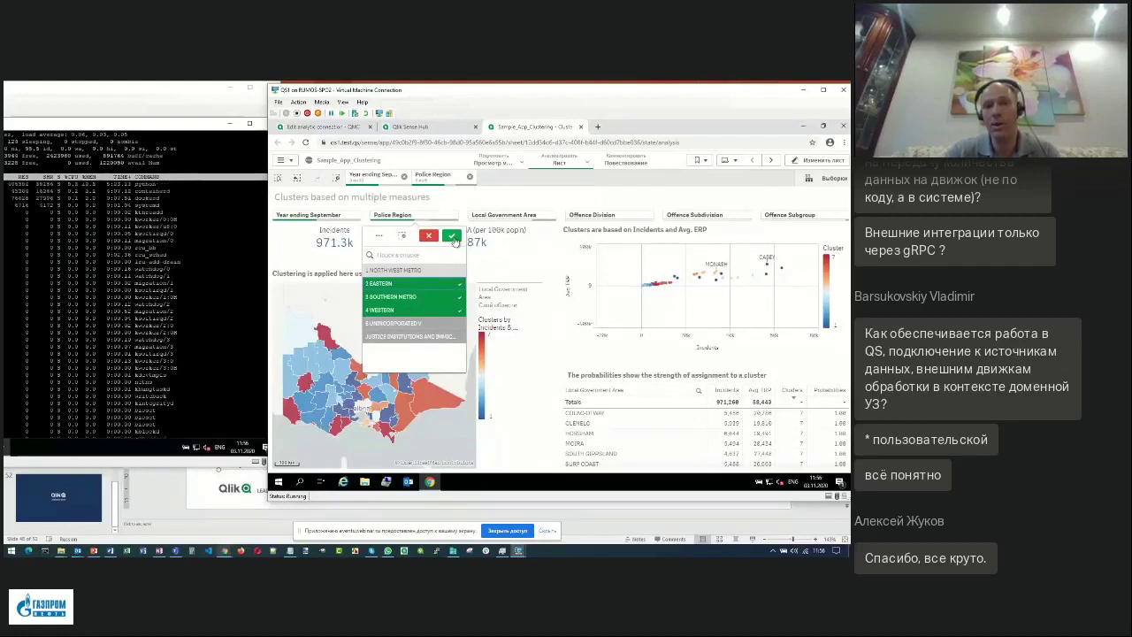
pyautogui.click(452, 237)
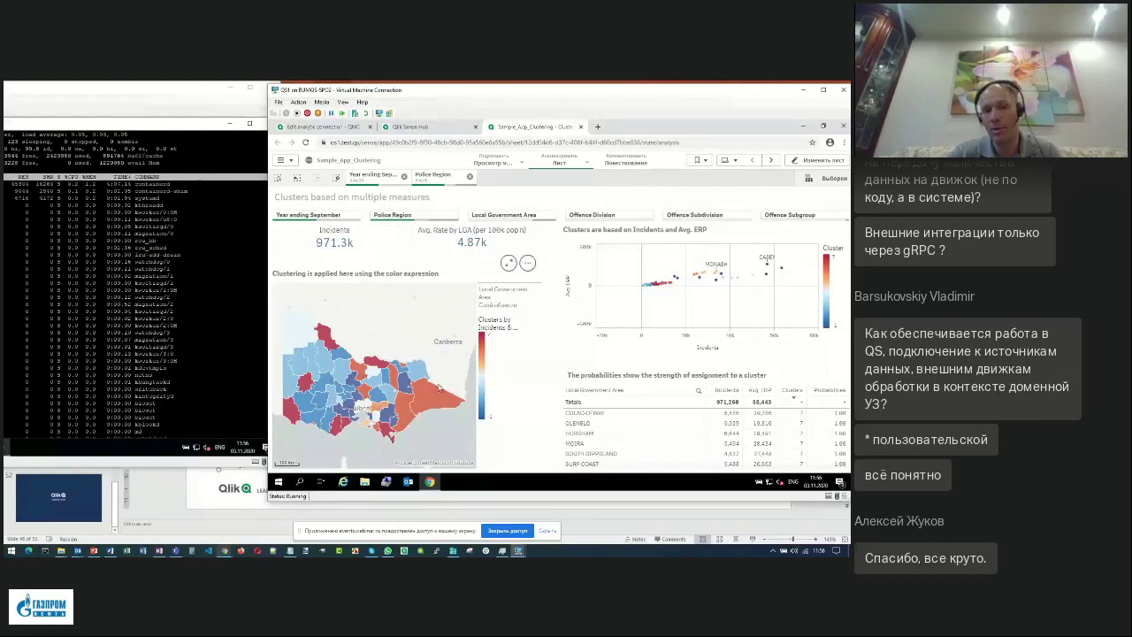
pyautogui.click(316, 390)
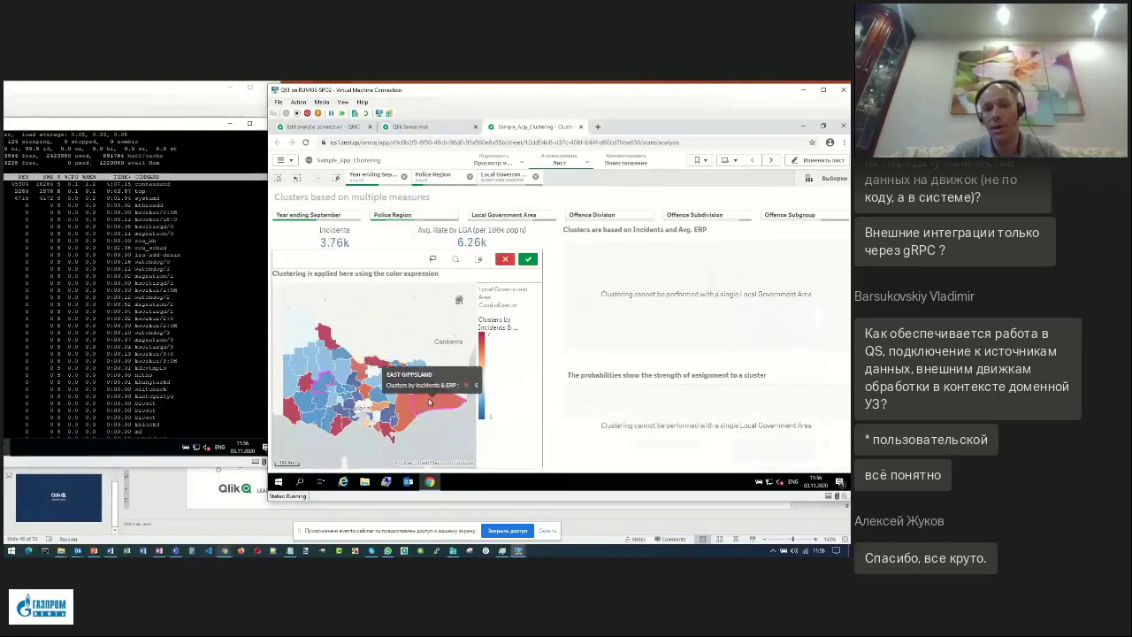
# Add East Gippsland, another area and Wellington on the map, then close the clustering app.
pyautogui.click(408, 424)
pyautogui.click(321, 425)
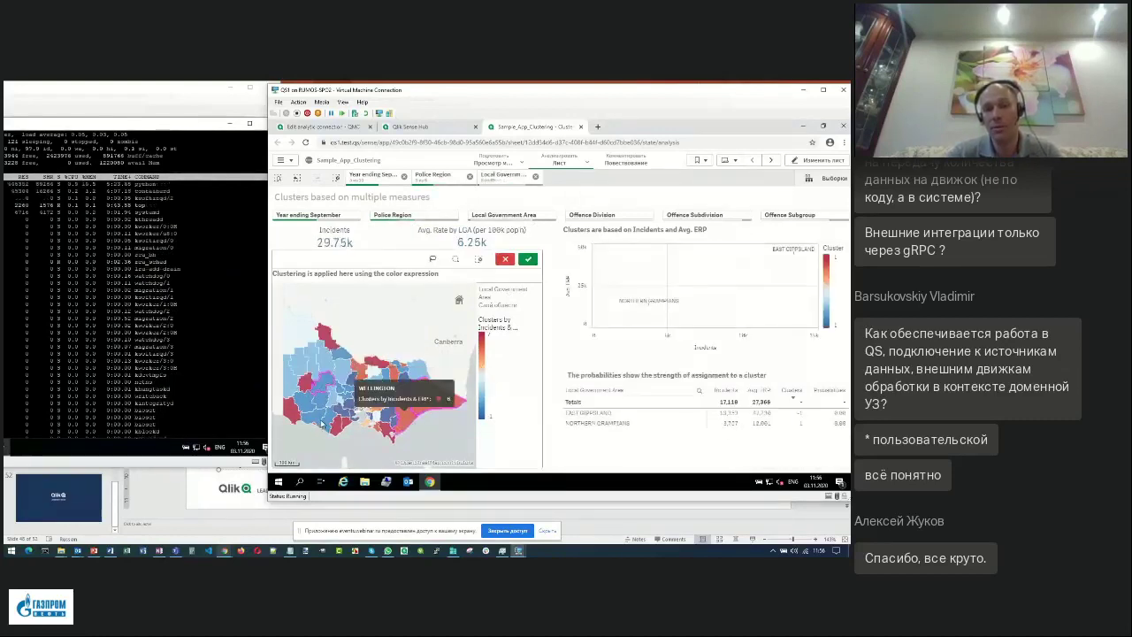
pyautogui.click(324, 423)
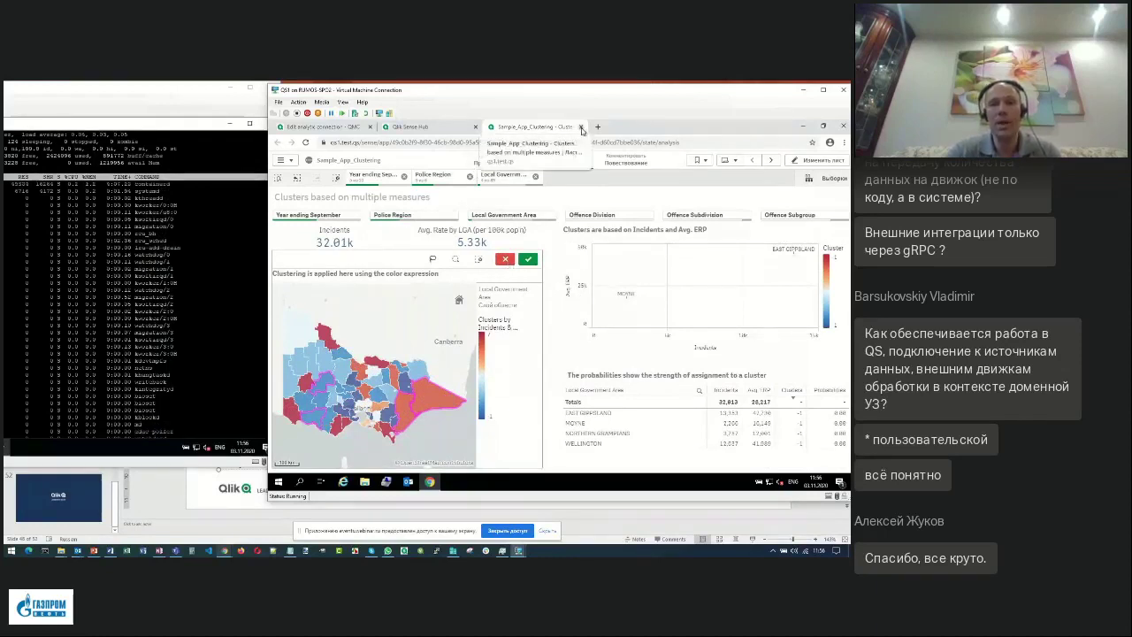
pyautogui.click(580, 128)
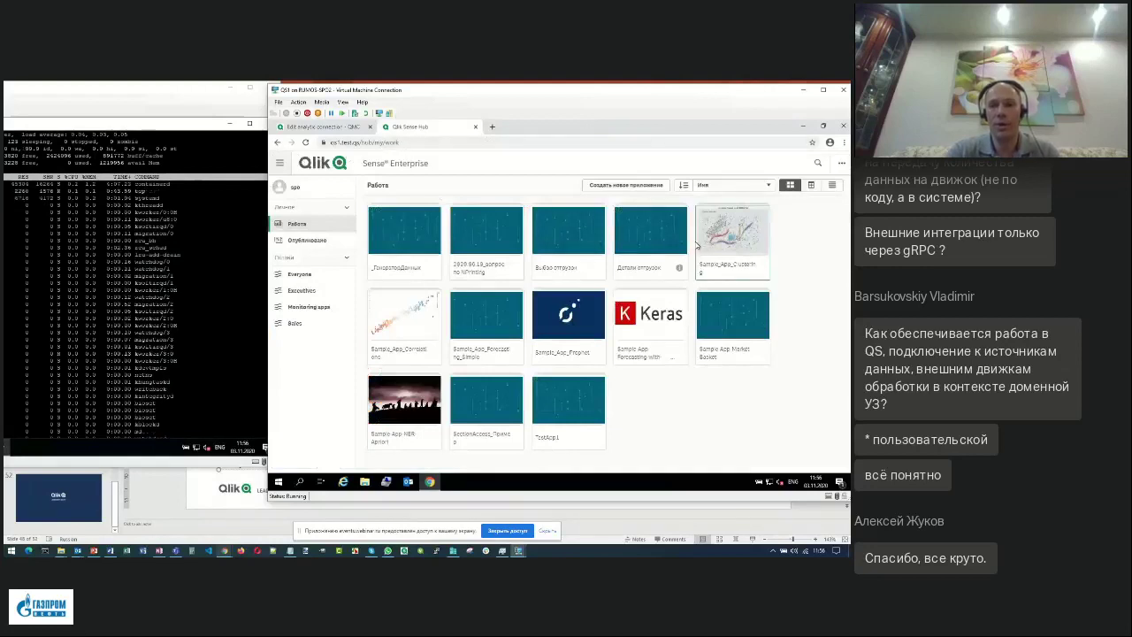
# Open Sample_App_Forecasting_Simple and go to its Emergency Attendances sheet.
pyautogui.click(495, 320)
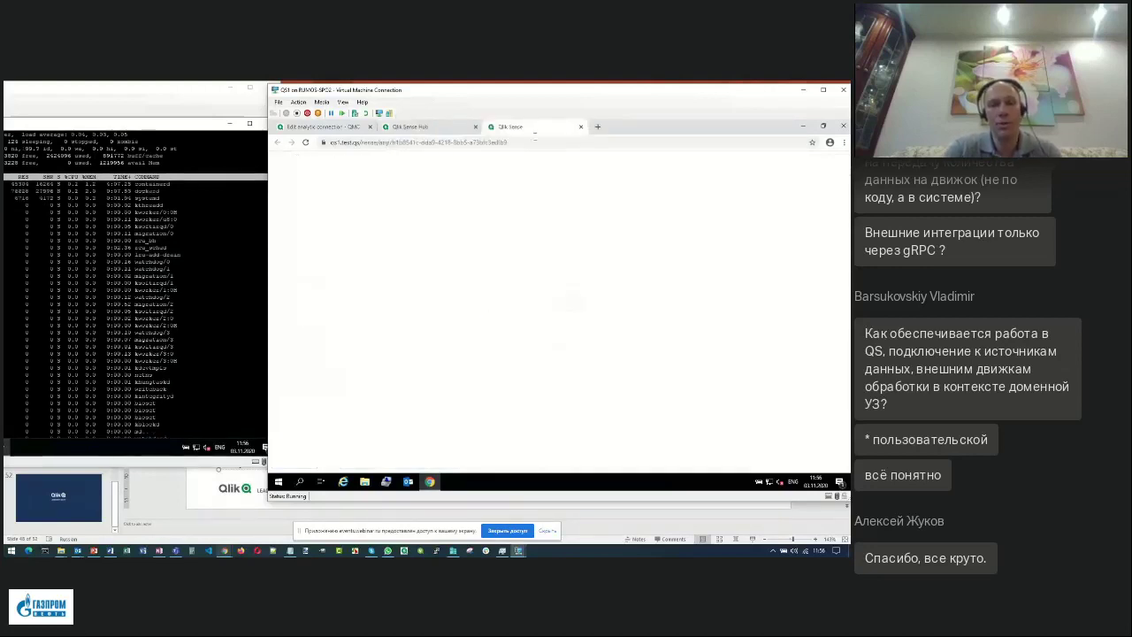
pyautogui.moveTo(539, 93); pyautogui.dragTo(524, 94)
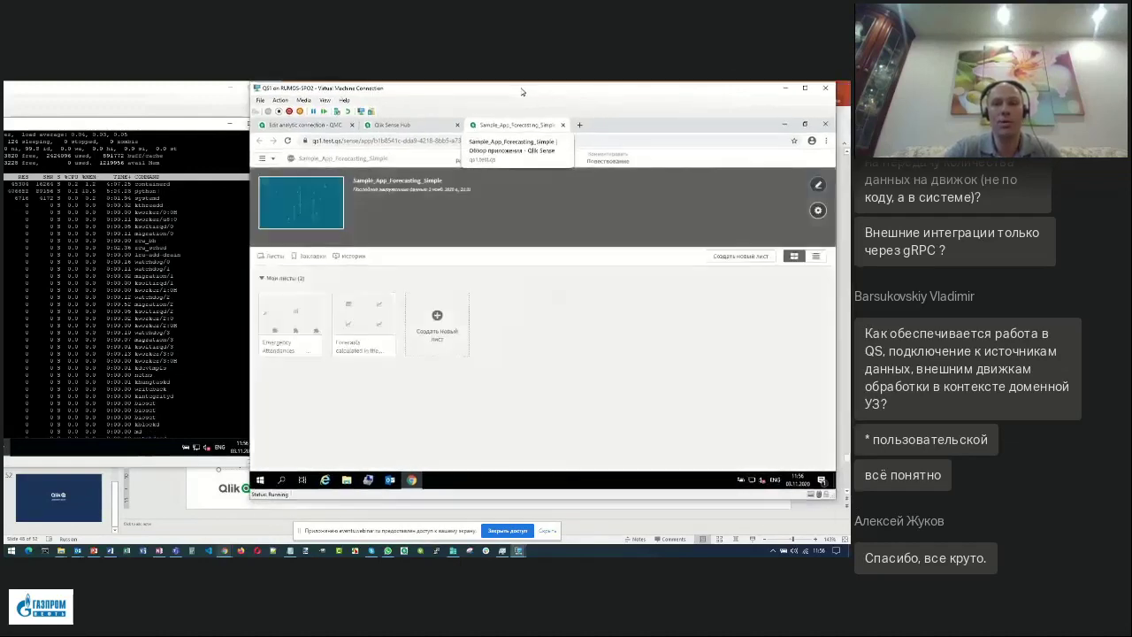
pyautogui.click(307, 325)
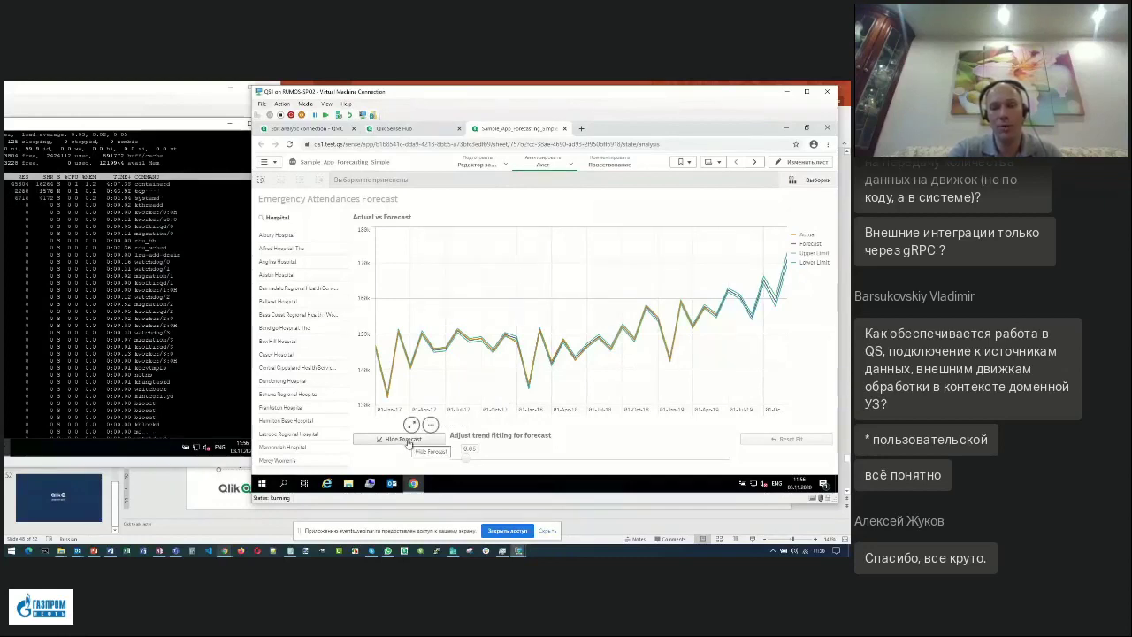
# Toggle the forecast lines off, on and off again, then select and cancel several hospitals.
pyautogui.click(403, 440)
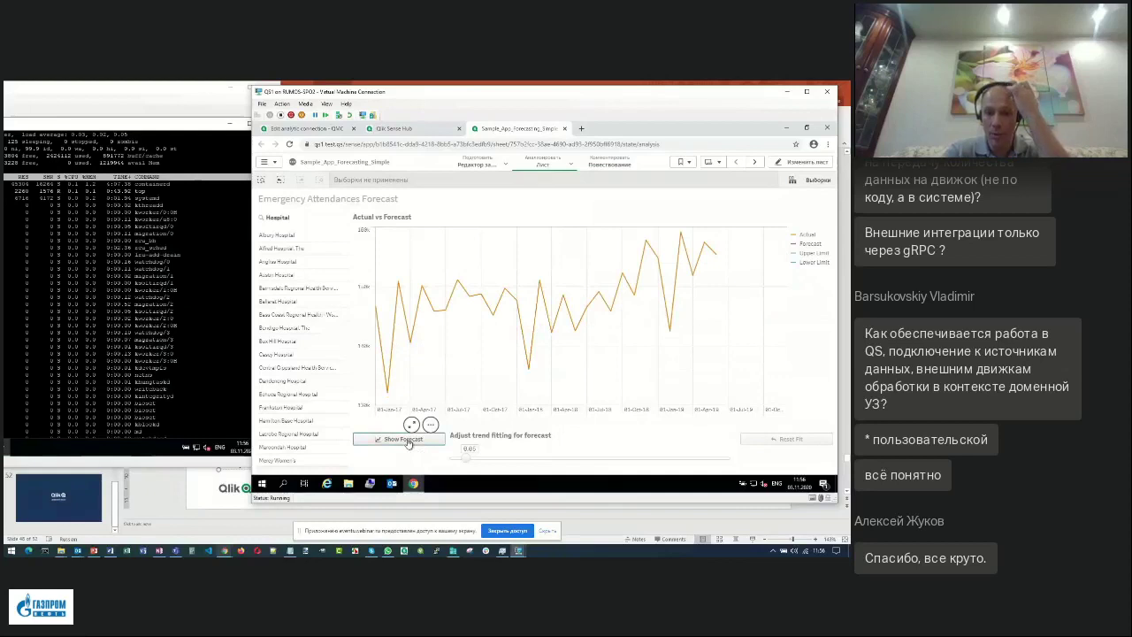
pyautogui.click(408, 442)
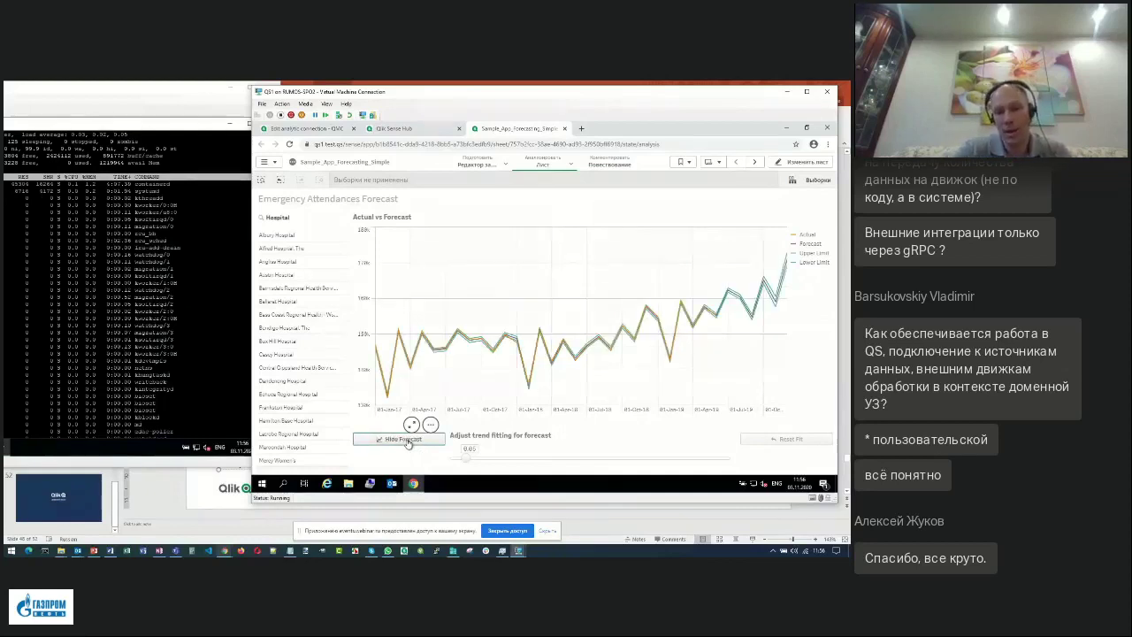
pyautogui.click(408, 441)
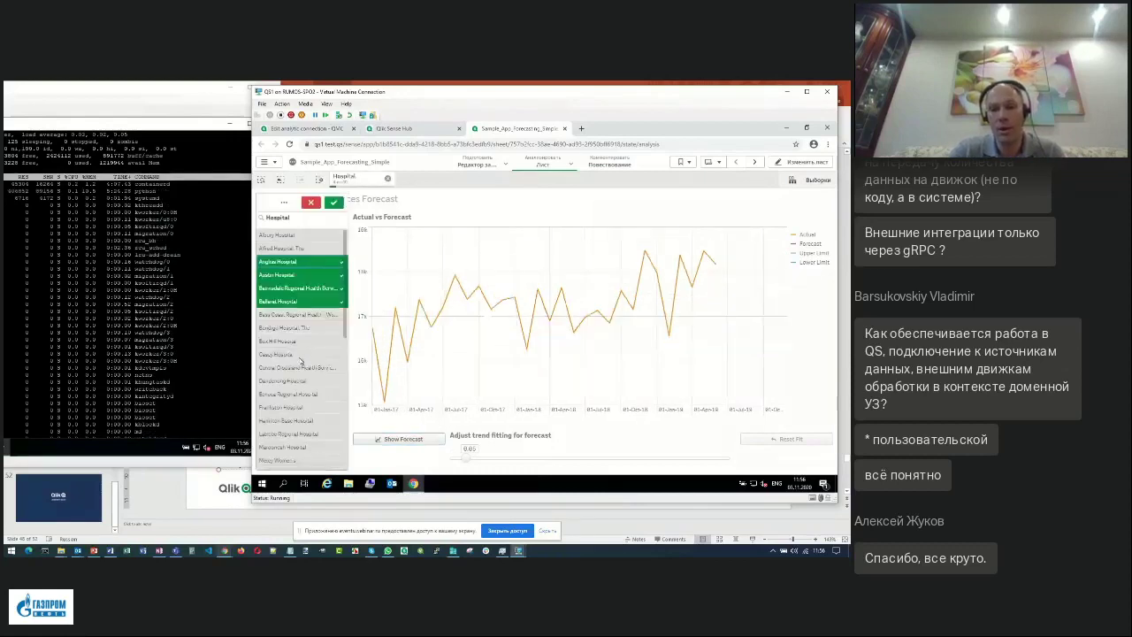
pyautogui.moveTo(293, 340); pyautogui.dragTo(311, 435)
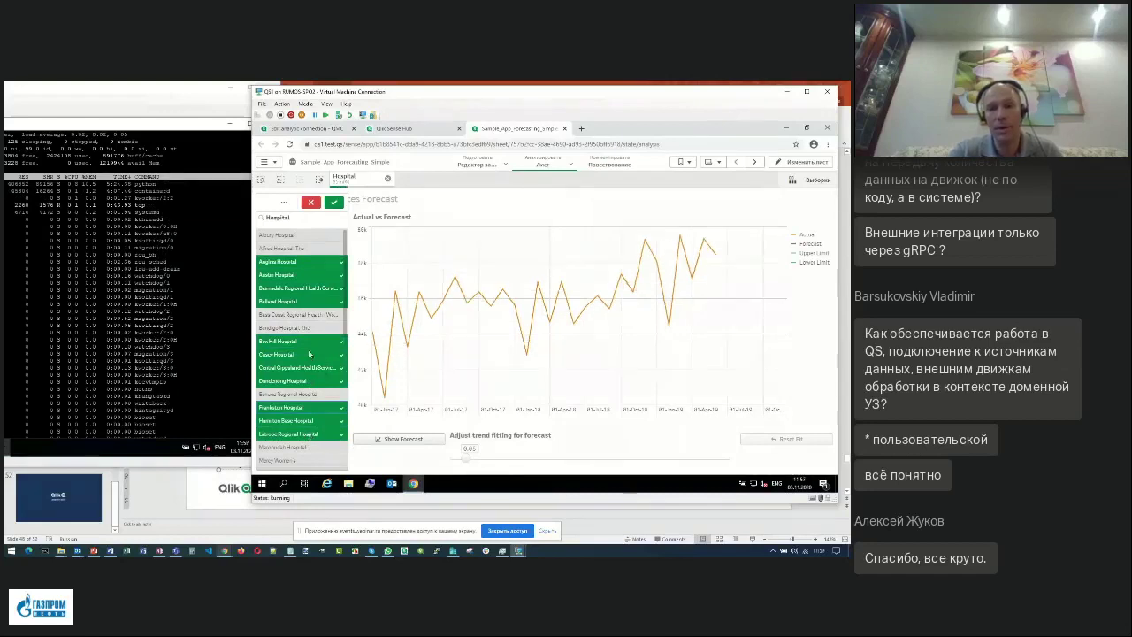
pyautogui.click(310, 201)
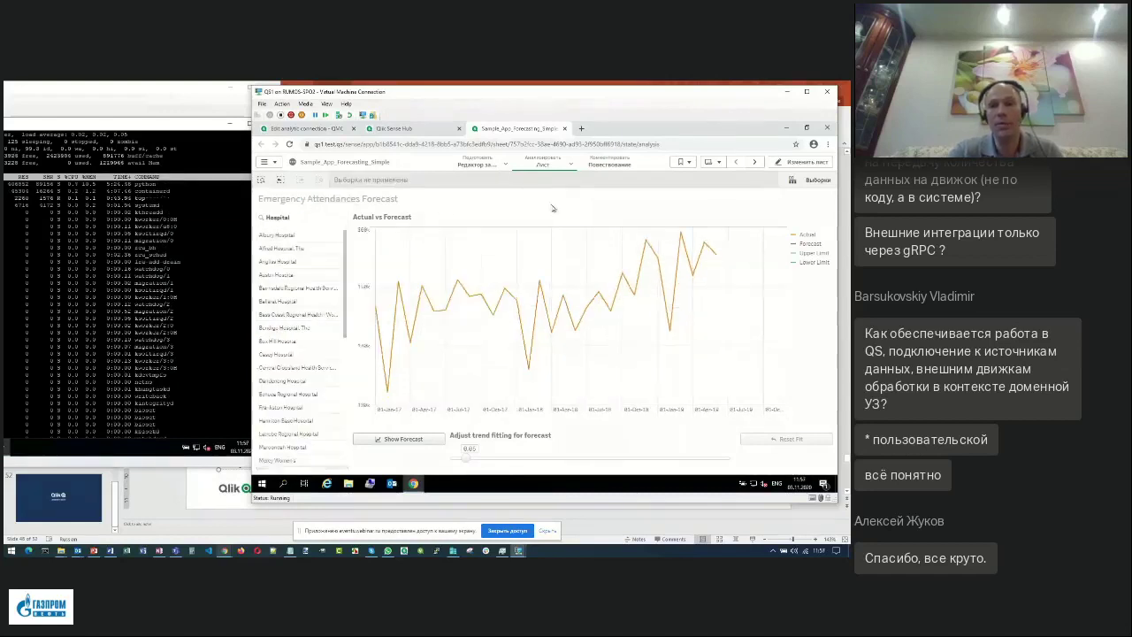
# In edit mode, inspect the Actual measure in the Actual vs Forecast chart's properties.
pyautogui.click(812, 164)
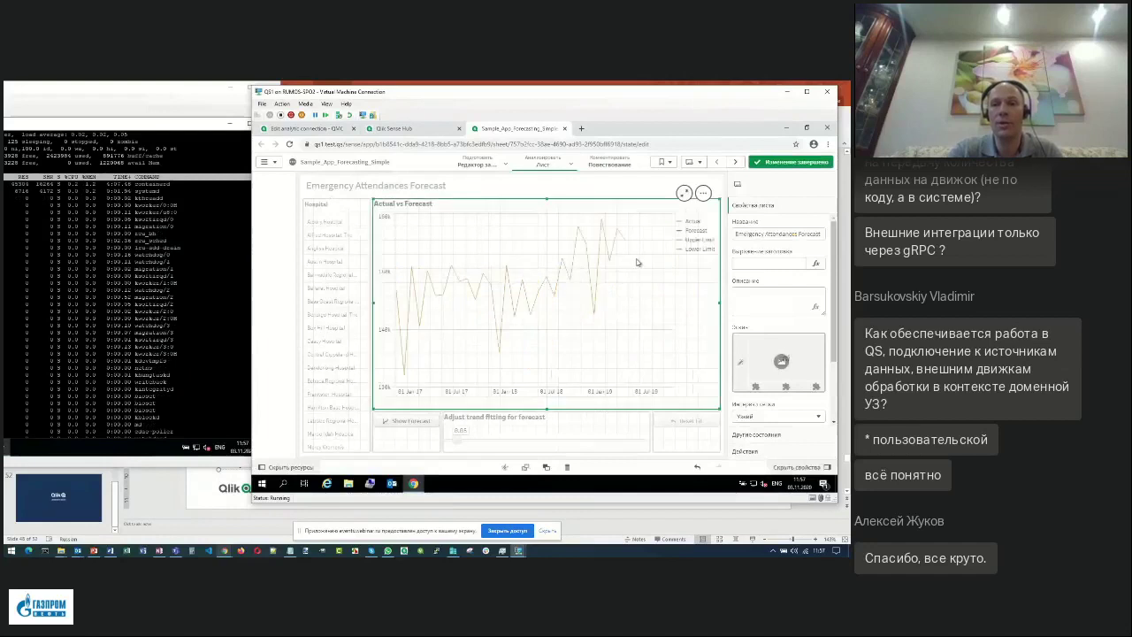
pyautogui.click(637, 263)
pyautogui.click(750, 206)
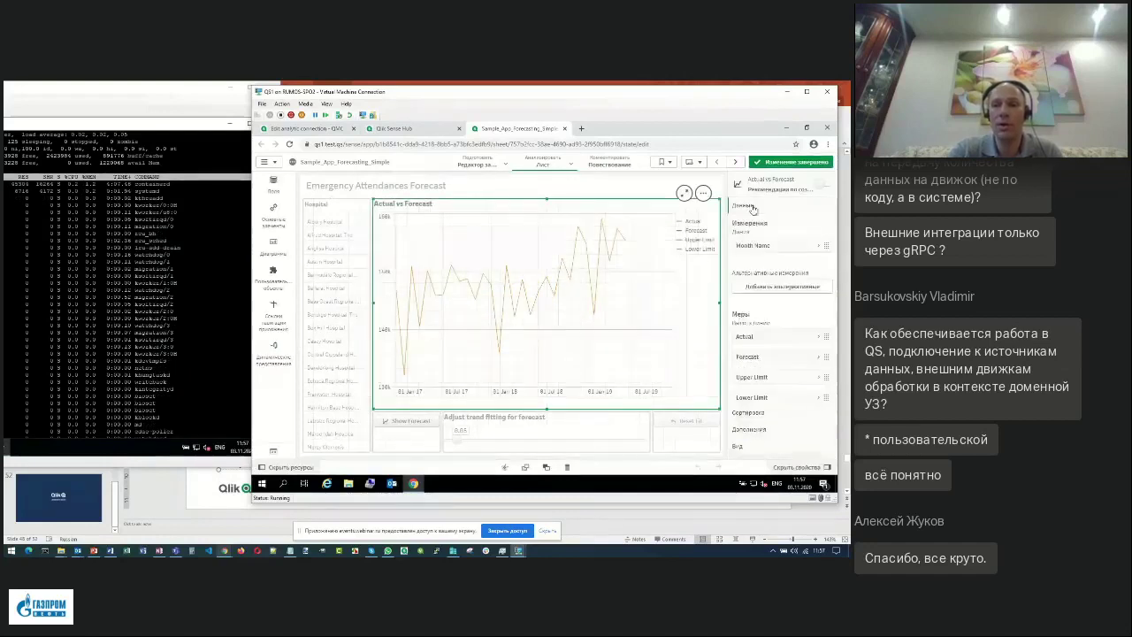
pyautogui.scroll(-2, 834, 292)
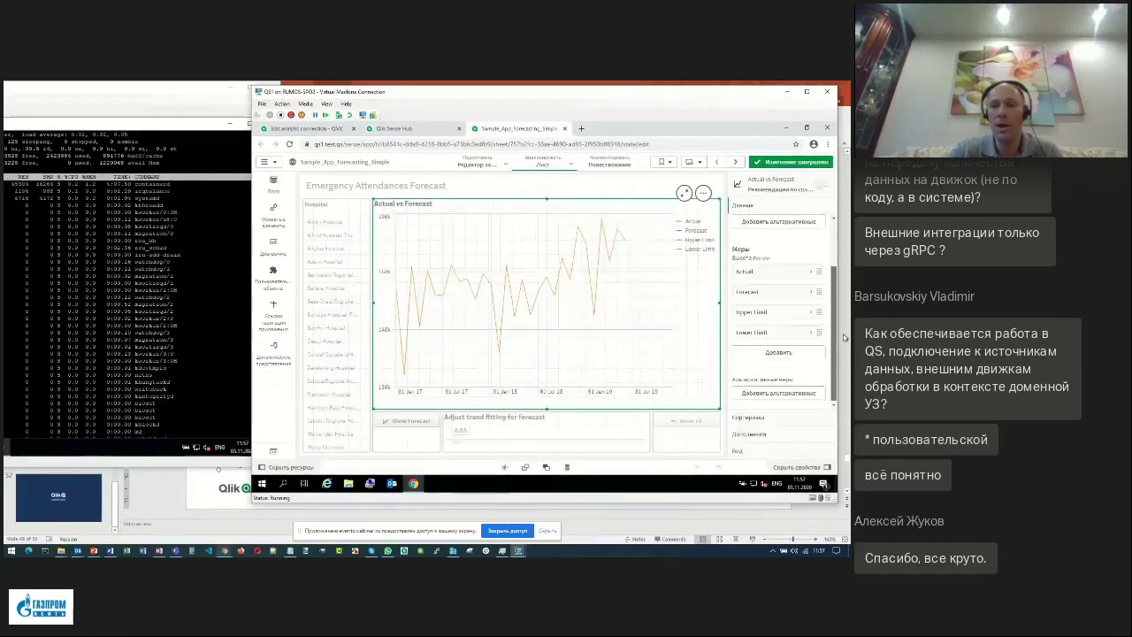
pyautogui.click(753, 272)
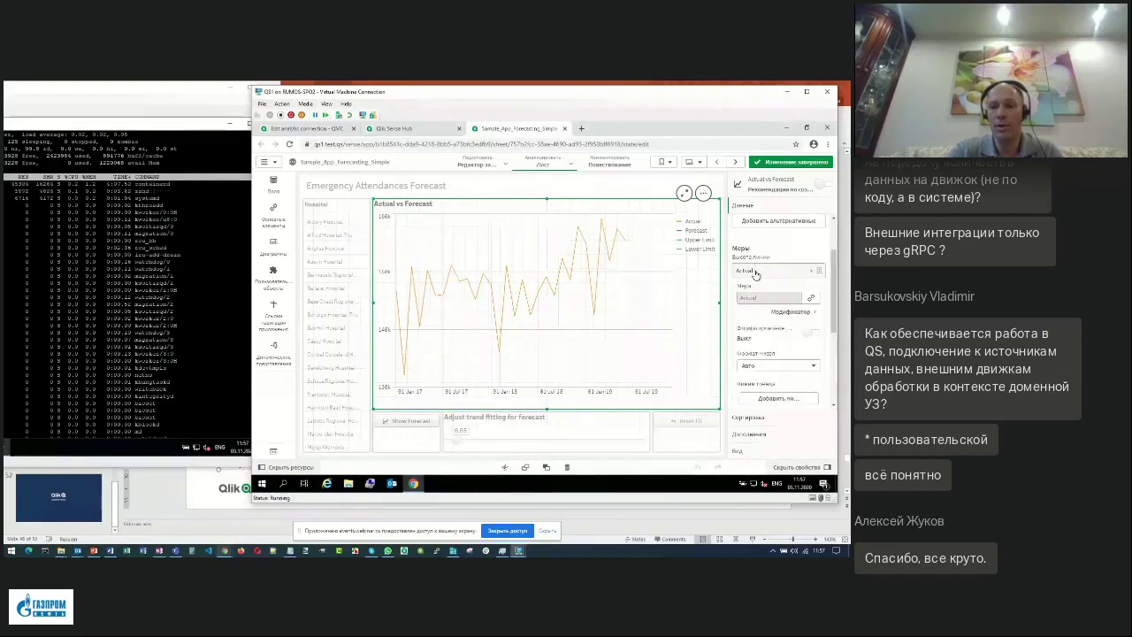
# Review the Actual, Forecast and Lower Limit master measure expressions, then finish editing.
pyautogui.click(273, 215)
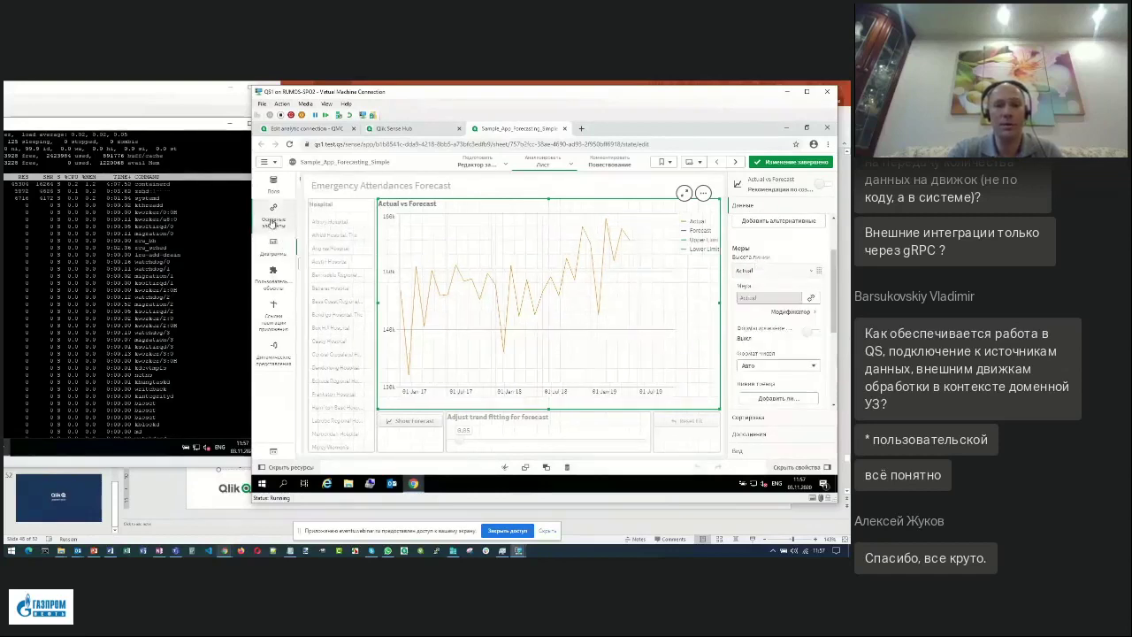
pyautogui.click(318, 215)
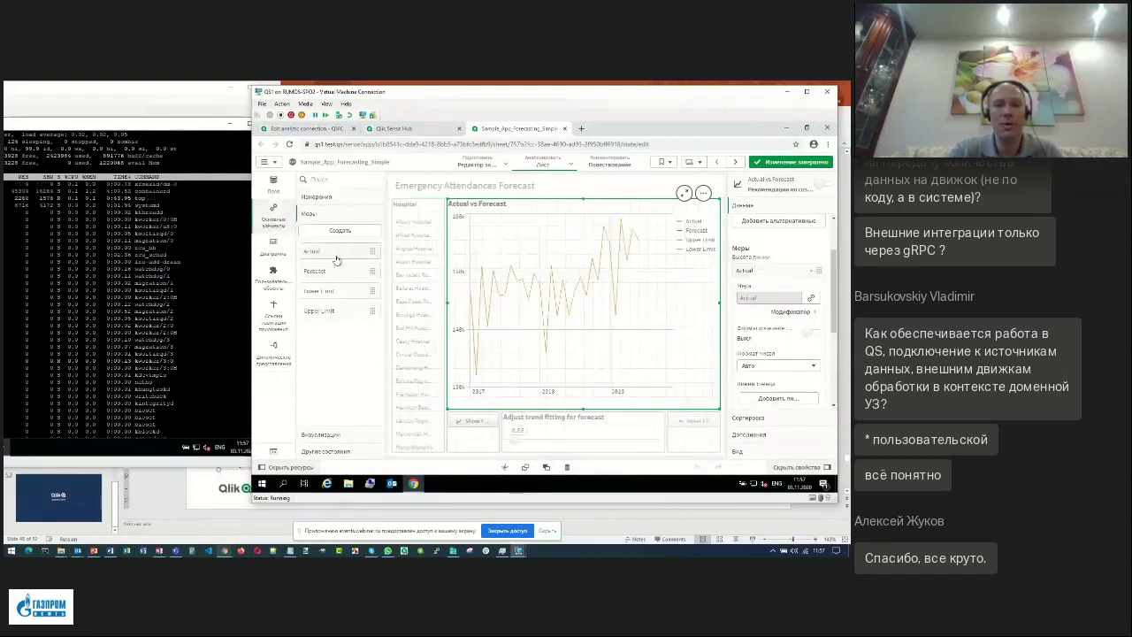
pyautogui.click(336, 253)
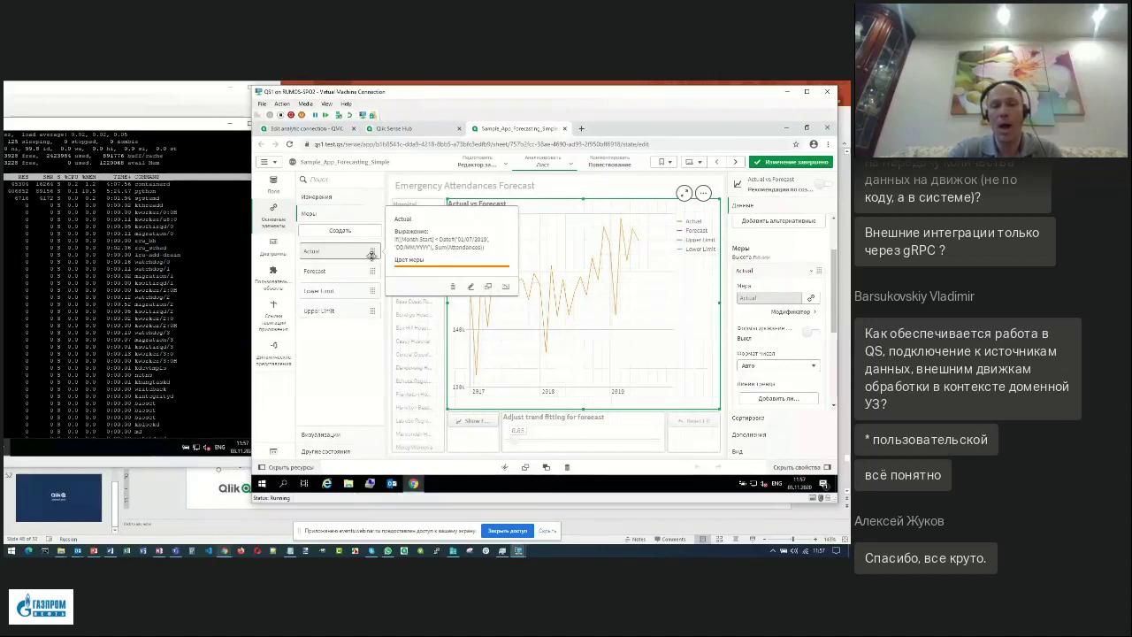
pyautogui.click(337, 272)
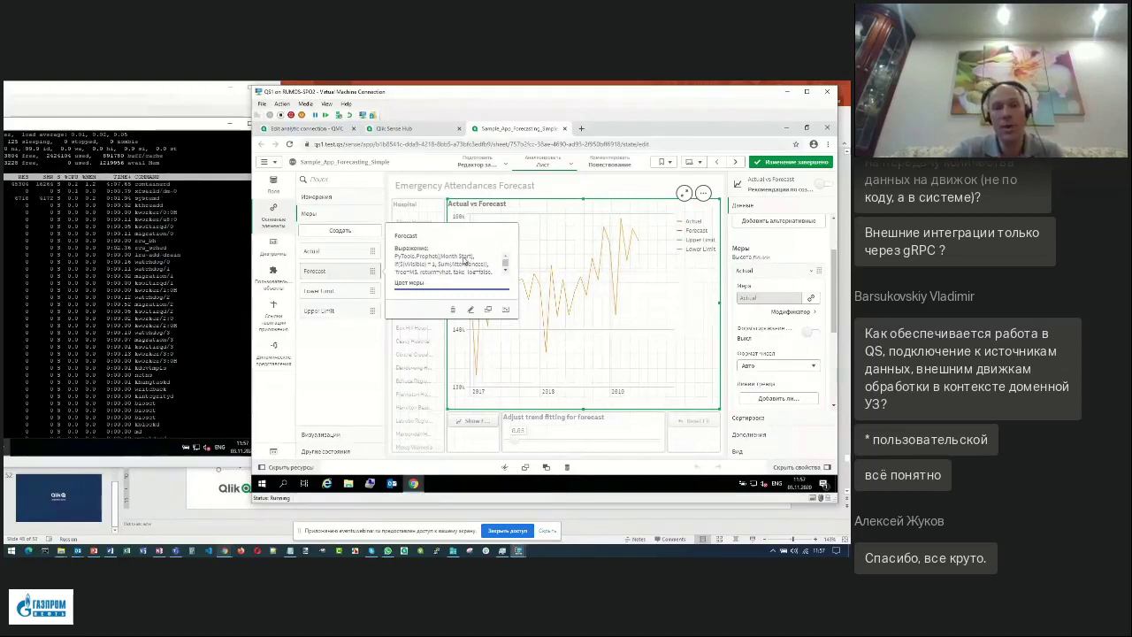
pyautogui.click(342, 293)
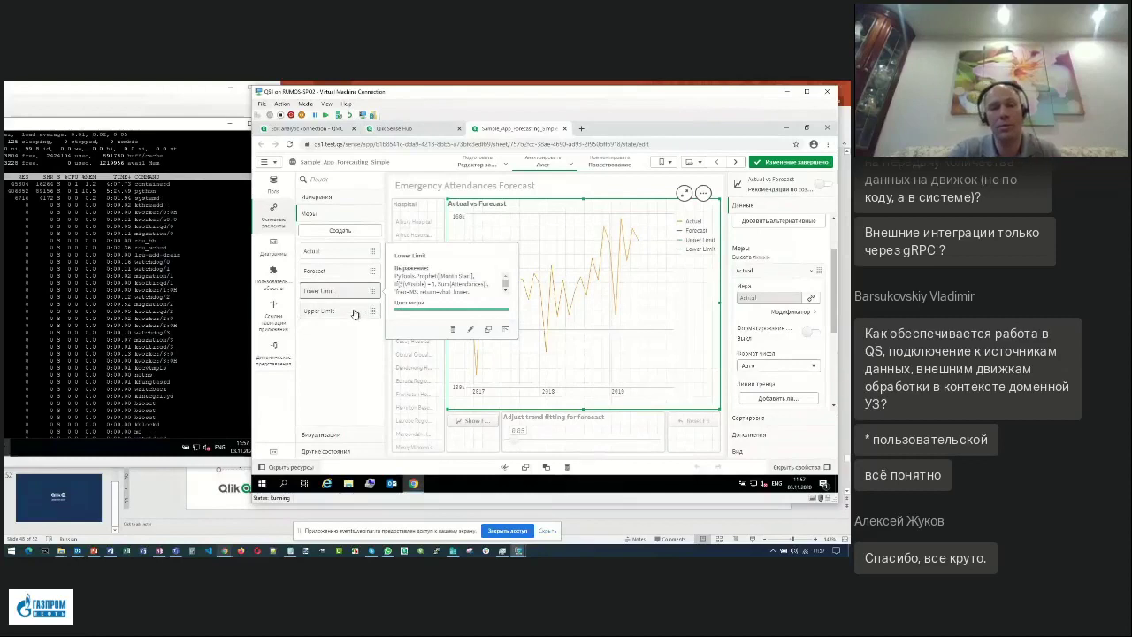
pyautogui.click(359, 336)
pyautogui.click(778, 163)
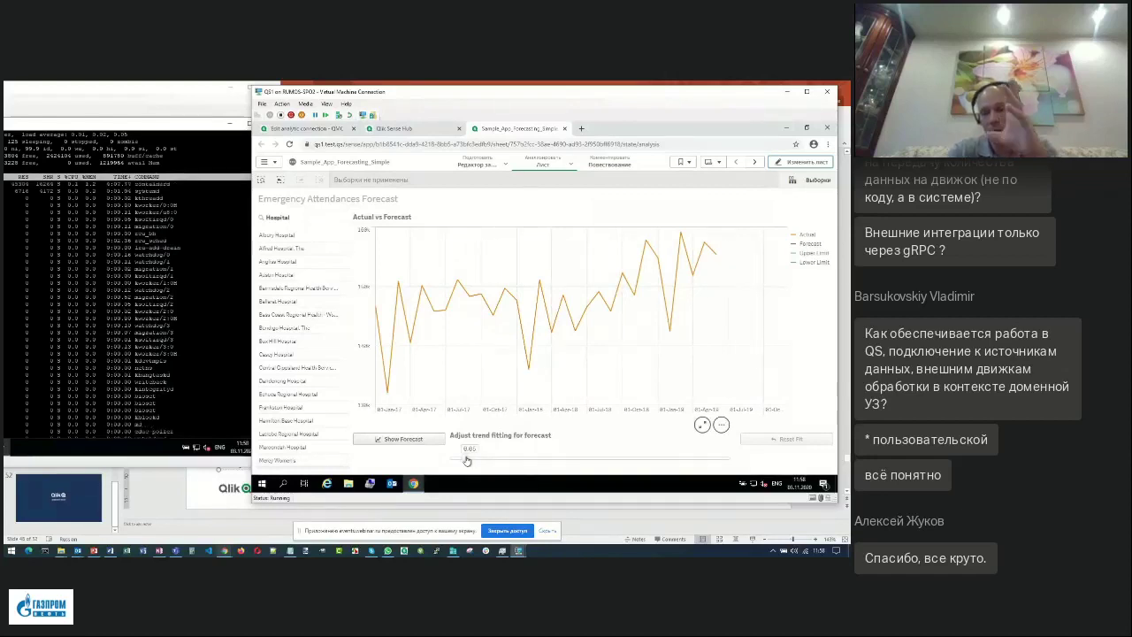
# Set trend fitting to 0.31, select hospitals Austin through Dandenong, and switch the forecast on.
pyautogui.moveTo(467, 460); pyautogui.dragTo(487, 461)
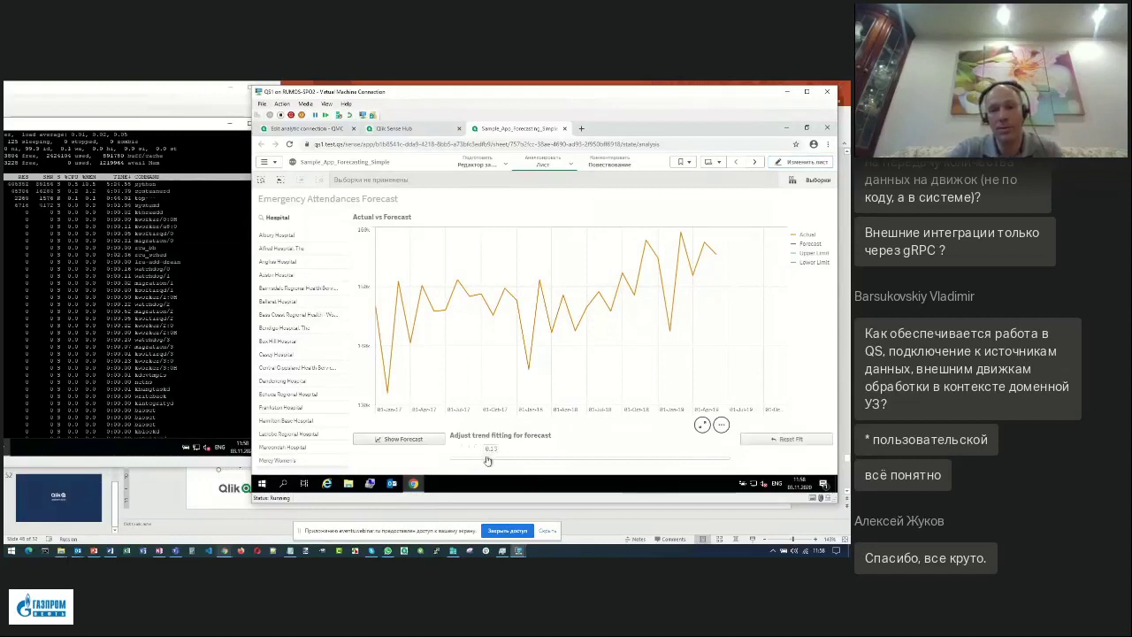
pyautogui.moveTo(487, 460); pyautogui.dragTo(479, 460)
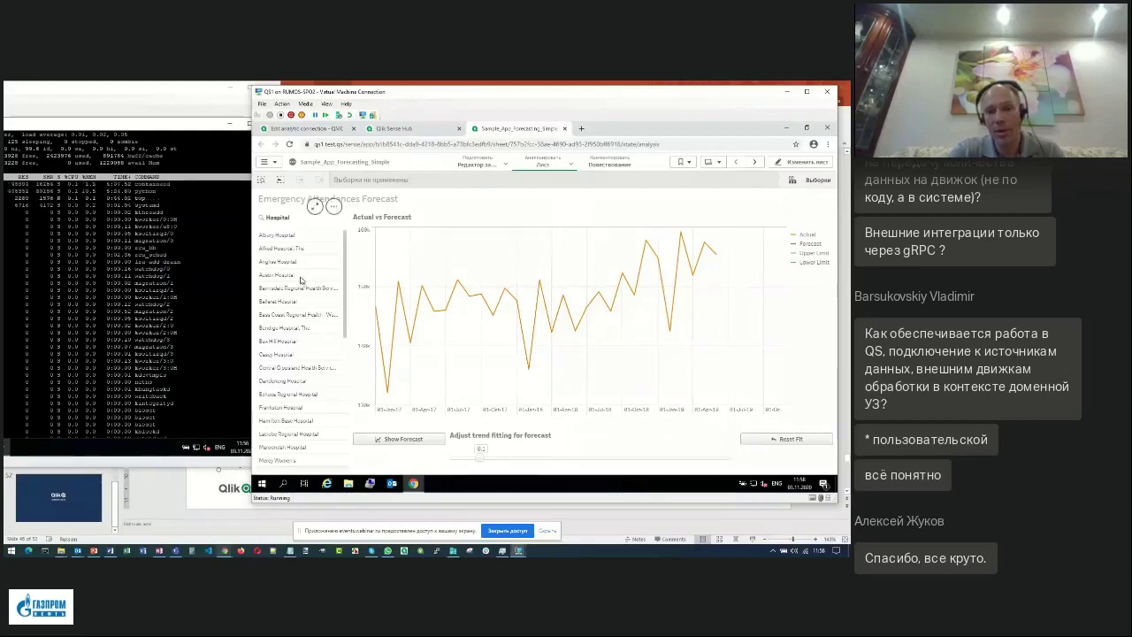
pyautogui.moveTo(301, 275); pyautogui.dragTo(303, 328)
pyautogui.moveTo(481, 460); pyautogui.dragTo(537, 459)
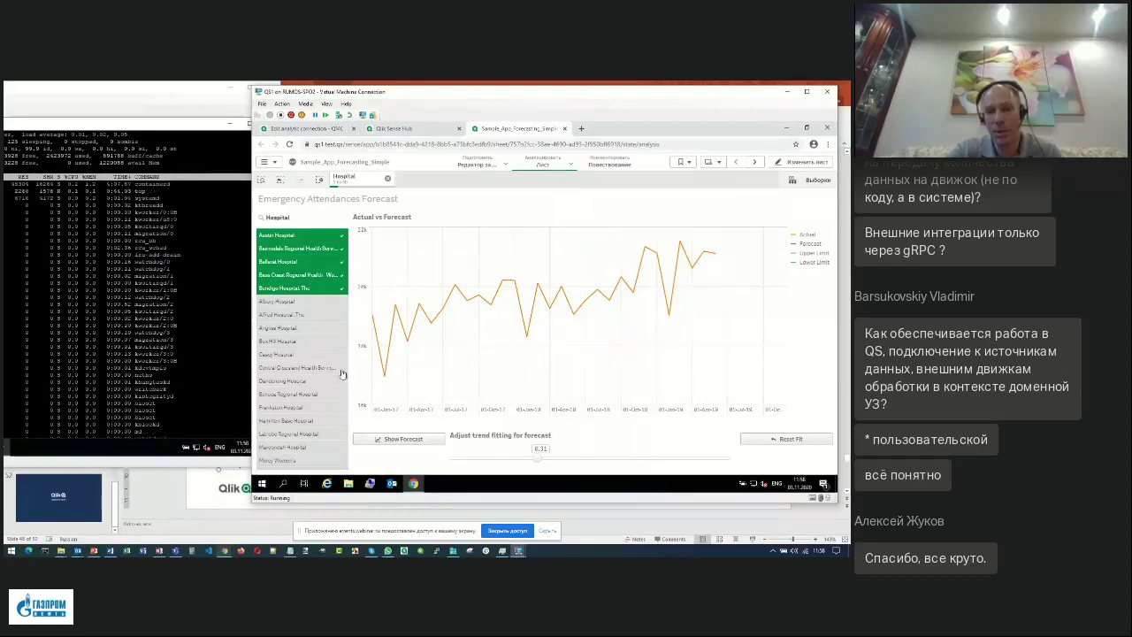
pyautogui.moveTo(283, 341); pyautogui.dragTo(335, 385)
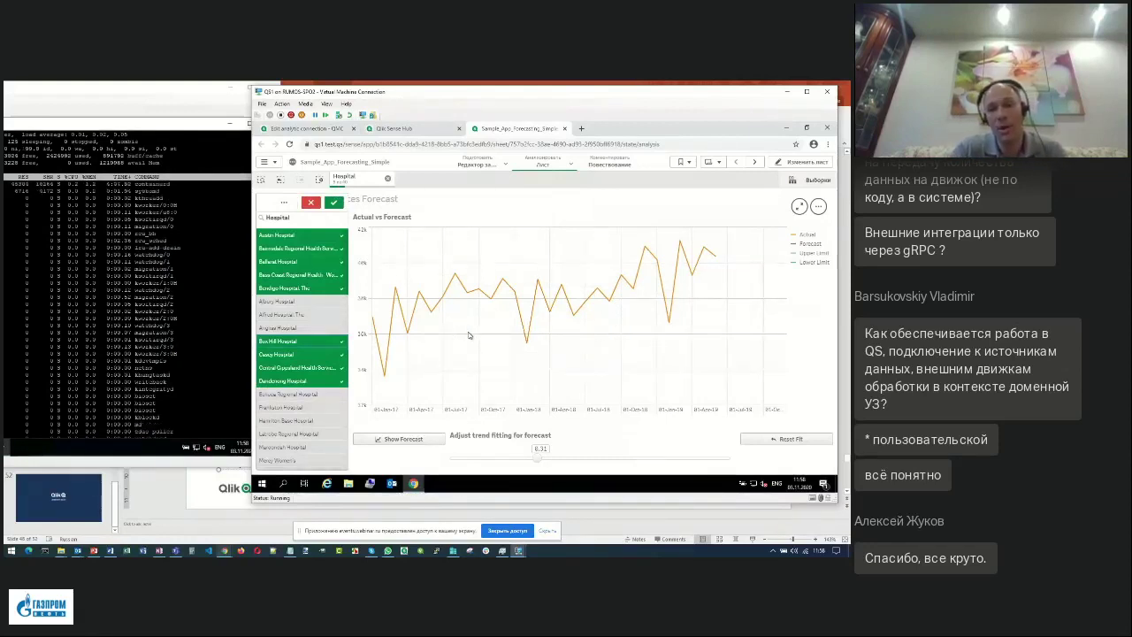
pyautogui.click(403, 441)
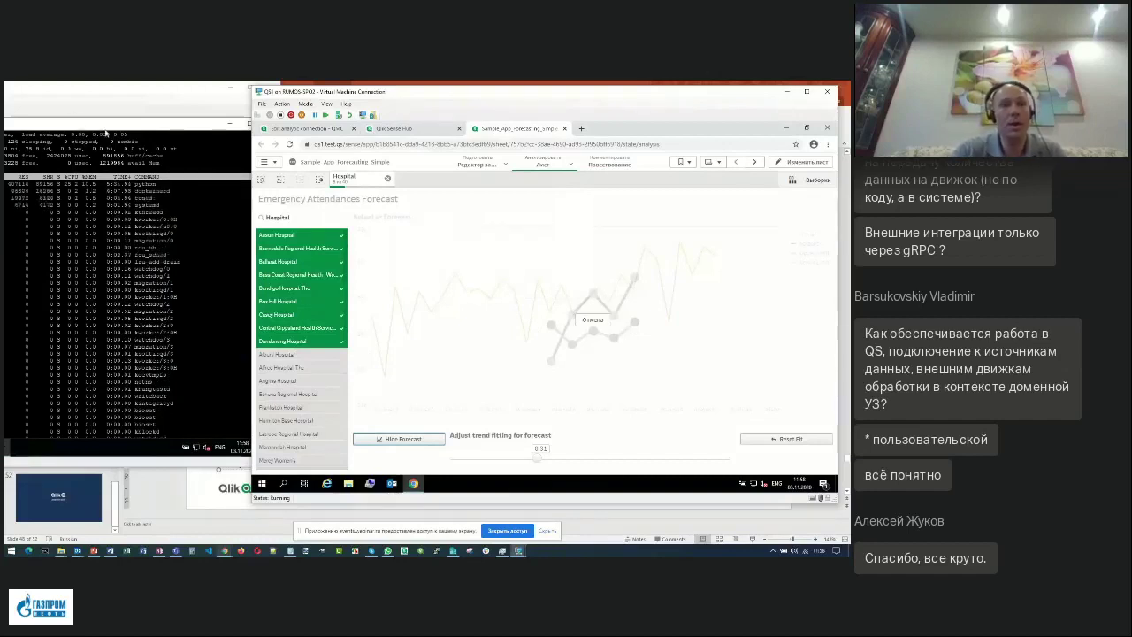
# Check the server's process activity, then lower trend fitting to 0.07.
pyautogui.click(100, 129)
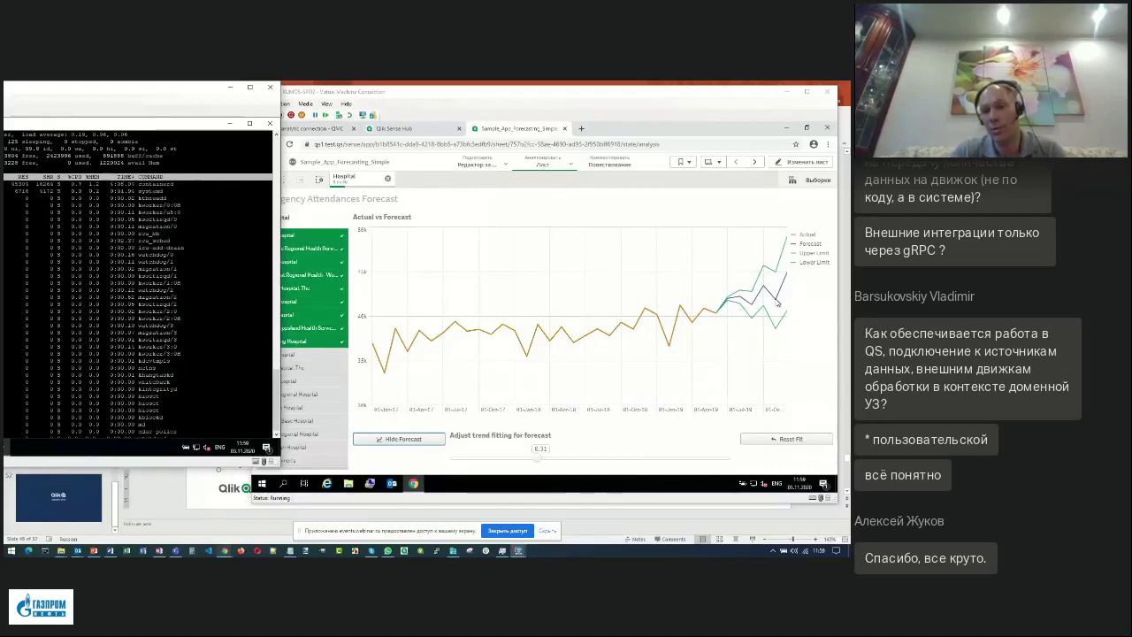
pyautogui.click(537, 463)
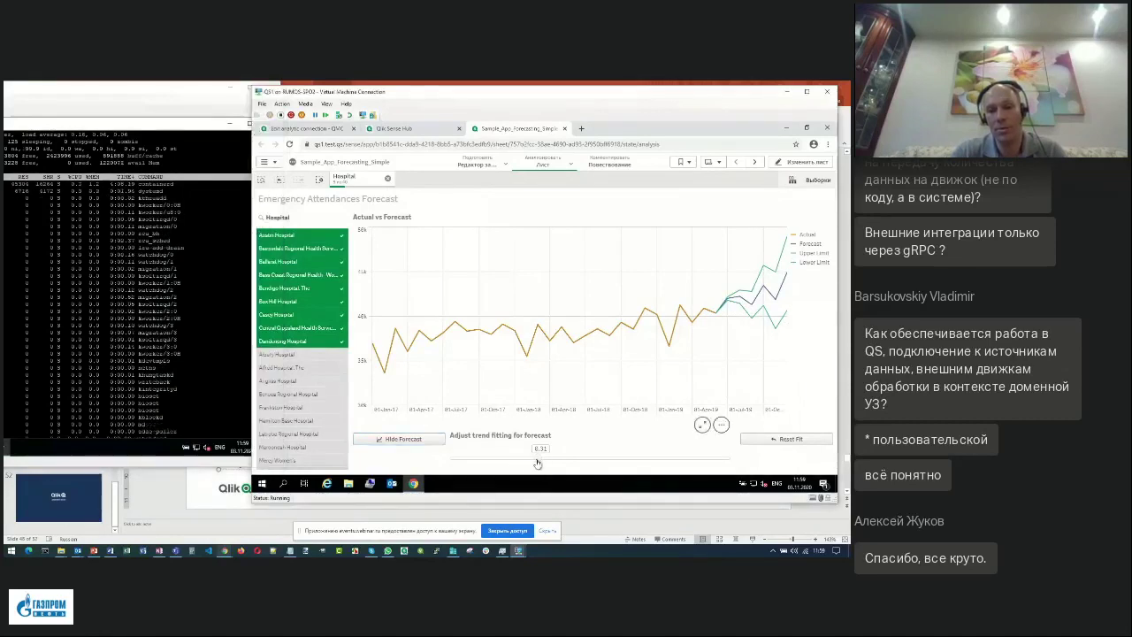
pyautogui.moveTo(536, 462); pyautogui.dragTo(475, 462)
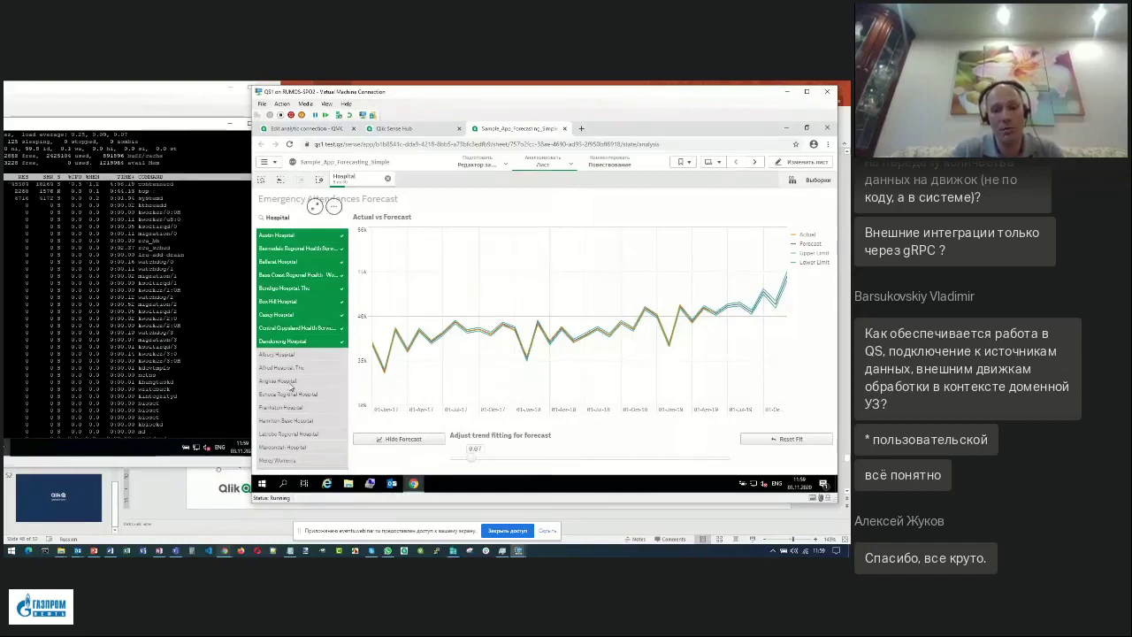
# Add Angliss, Echuca, Frankston and Hamilton Base, clear the hospitals, then set trend fitting to 0.14.
pyautogui.moveTo(290, 382); pyautogui.dragTo(294, 431)
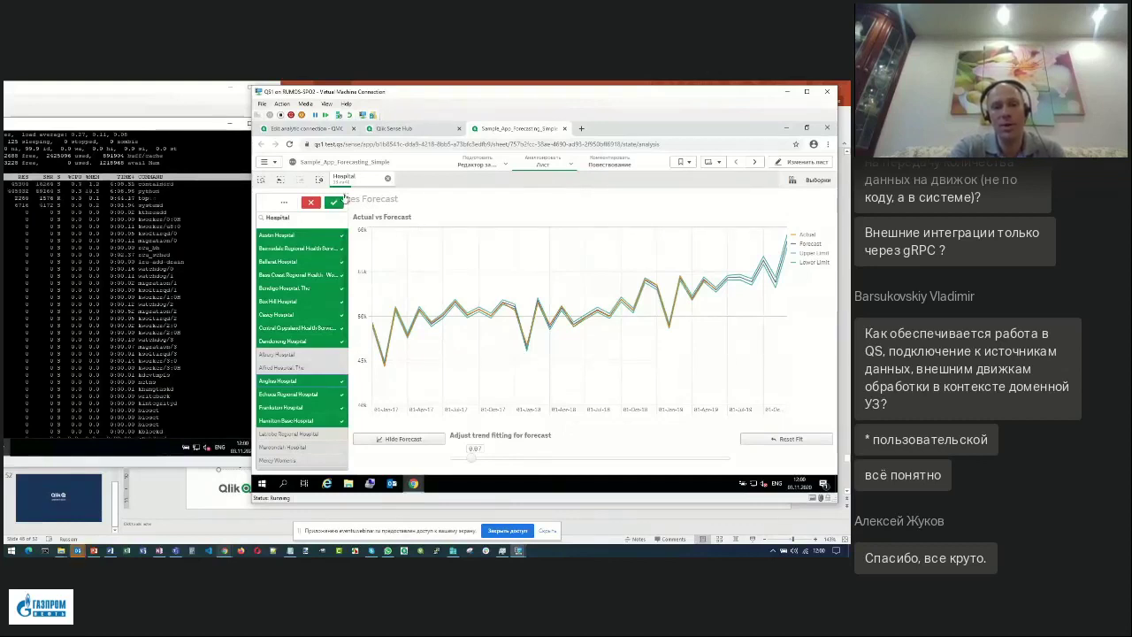
pyautogui.click(387, 180)
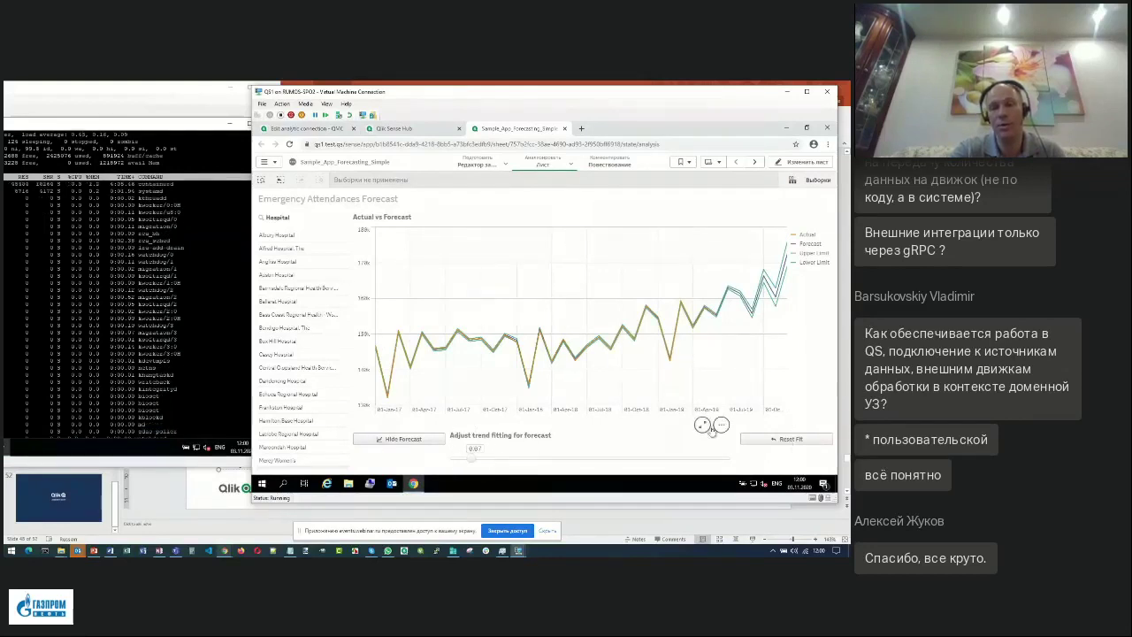
pyautogui.click(778, 440)
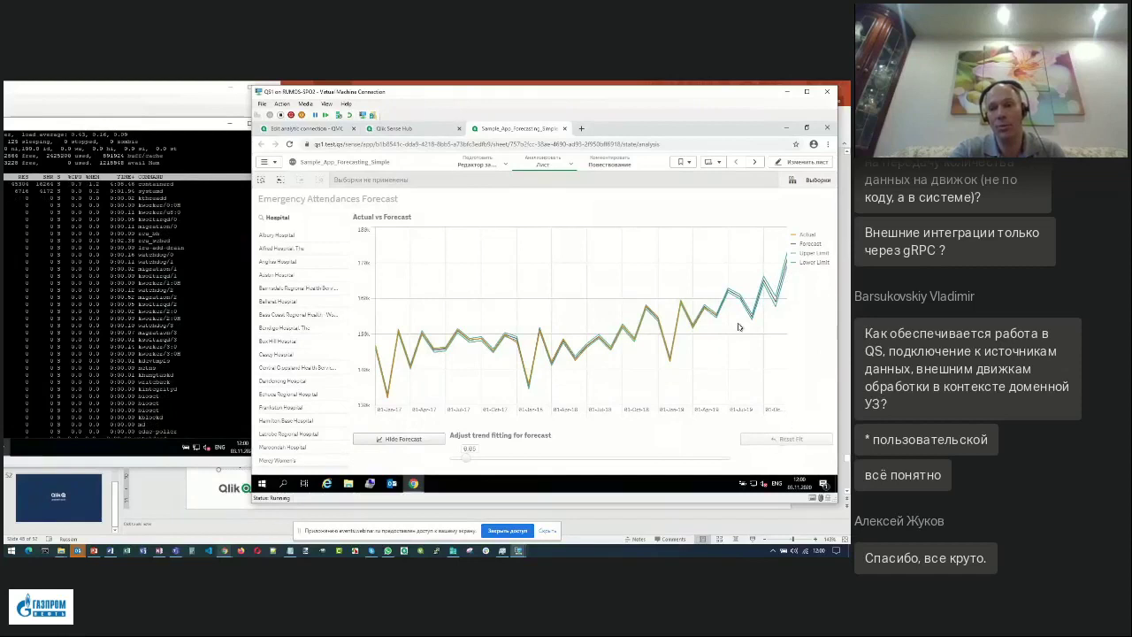
pyautogui.click(472, 461)
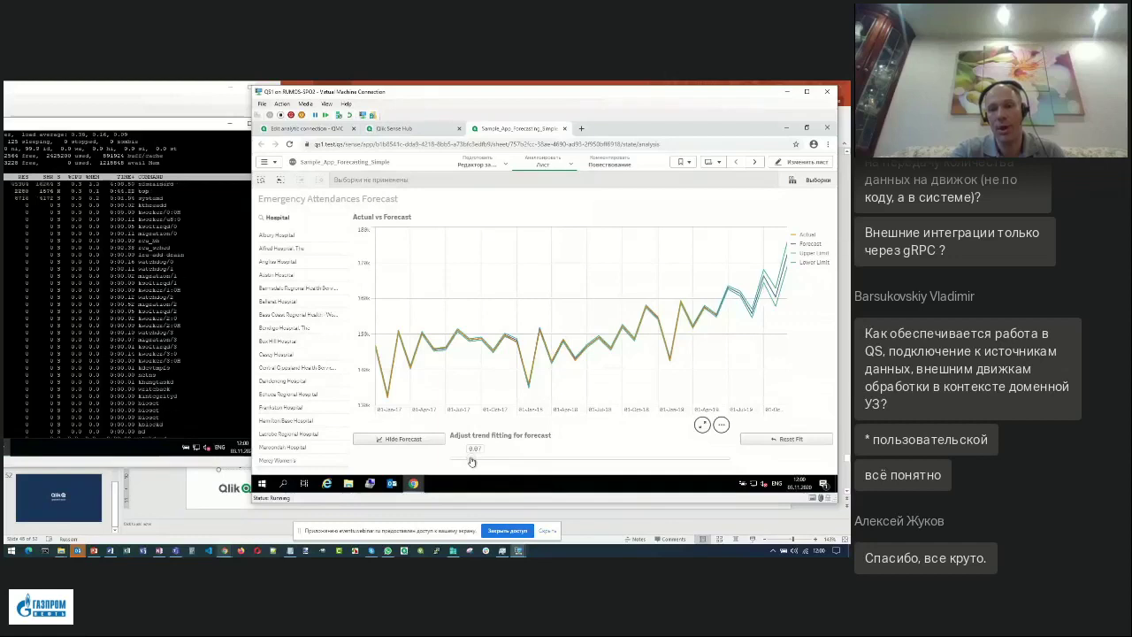
pyautogui.moveTo(471, 461); pyautogui.dragTo(466, 461)
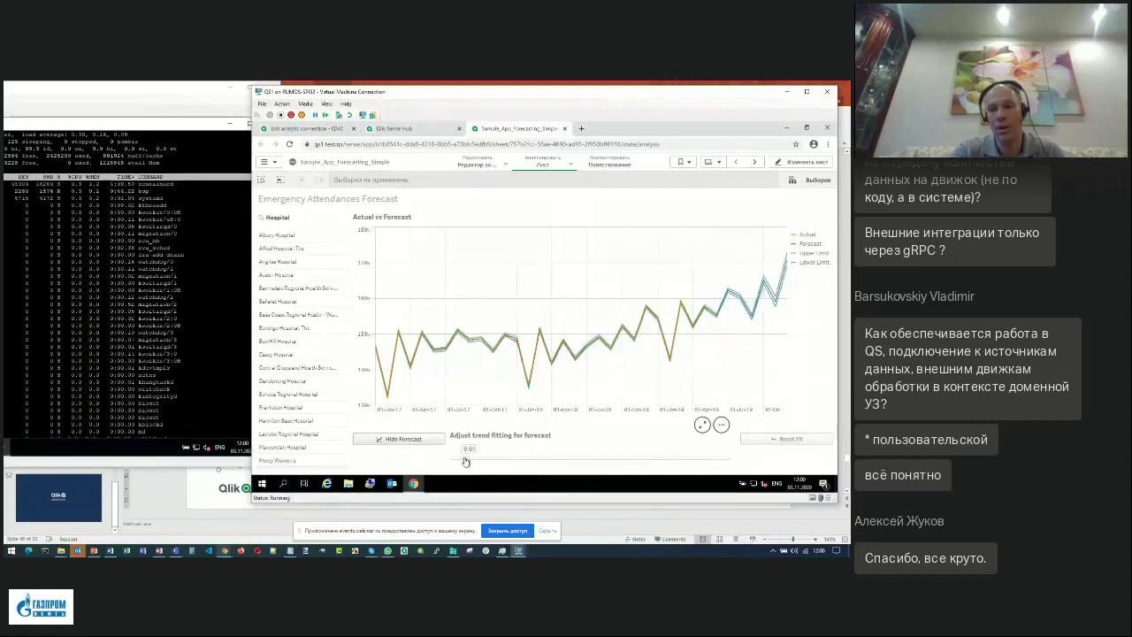
pyautogui.moveTo(466, 461); pyautogui.dragTo(471, 463)
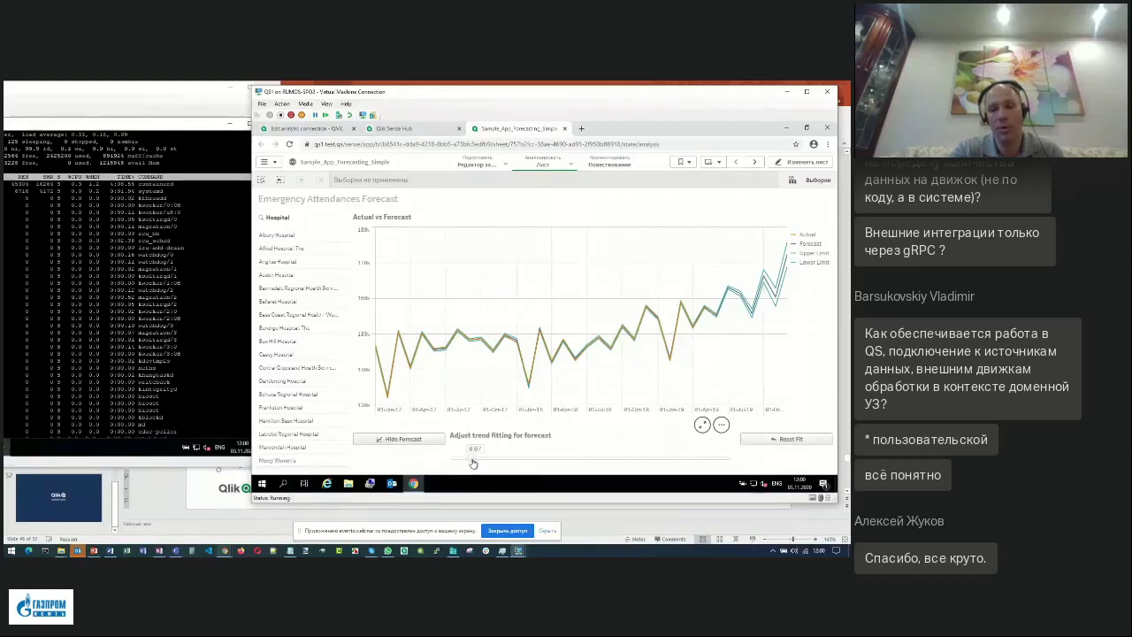
pyautogui.moveTo(473, 463); pyautogui.dragTo(491, 461)
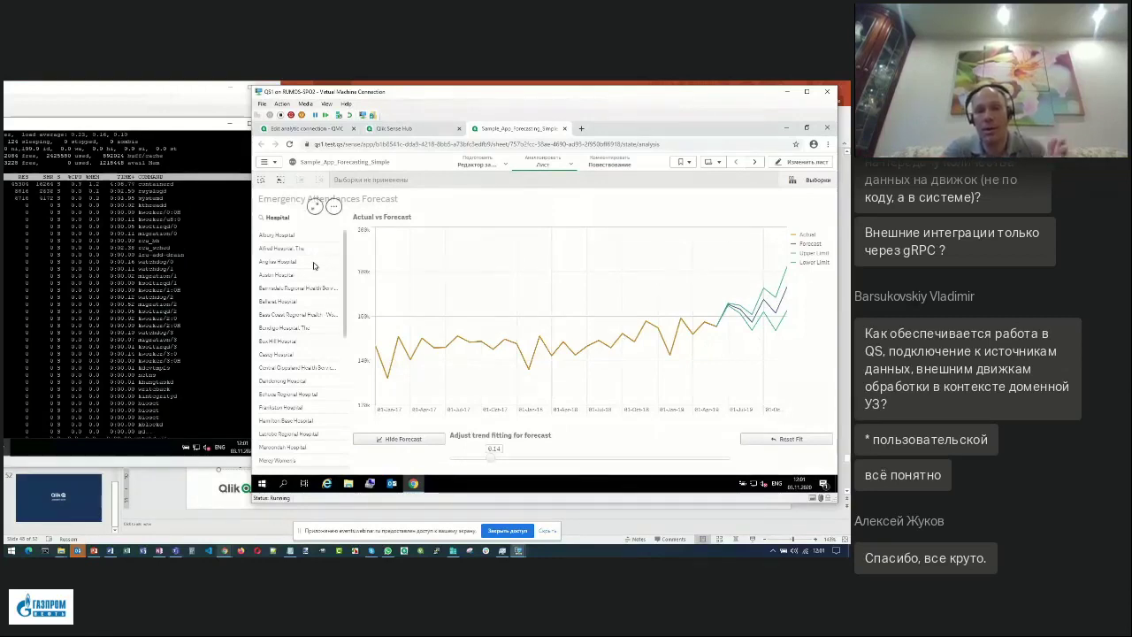
# Select five hospitals from Anglesea to Bass Coast, then bring the qlik-py-tools GitHub page forward.
pyautogui.moveTo(297, 262); pyautogui.dragTo(298, 316)
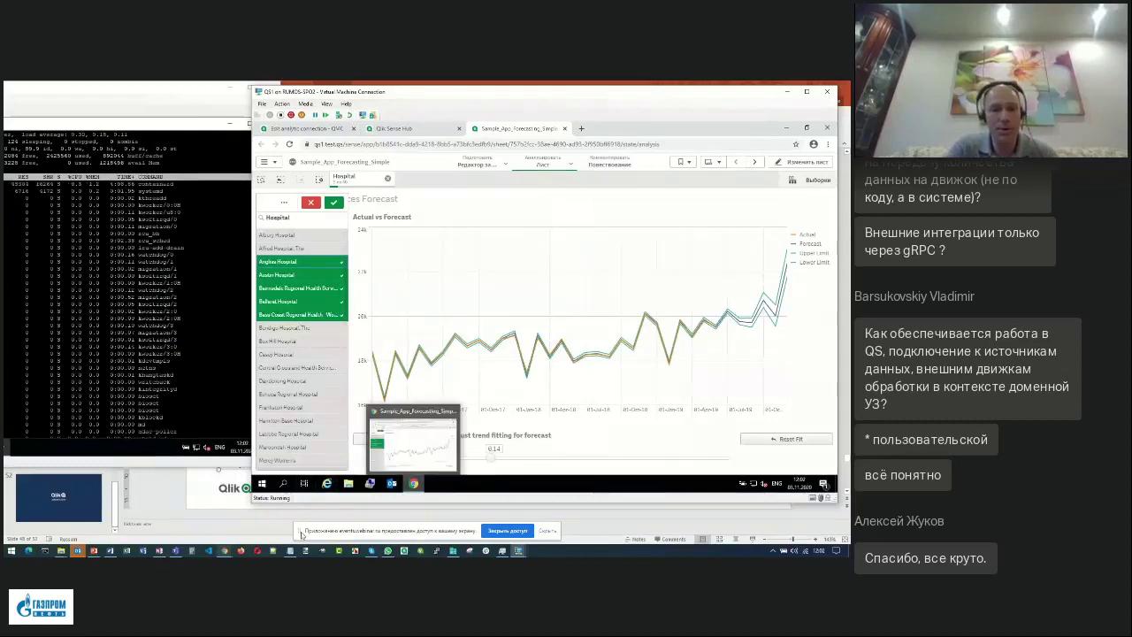
pyautogui.moveTo(226, 551)
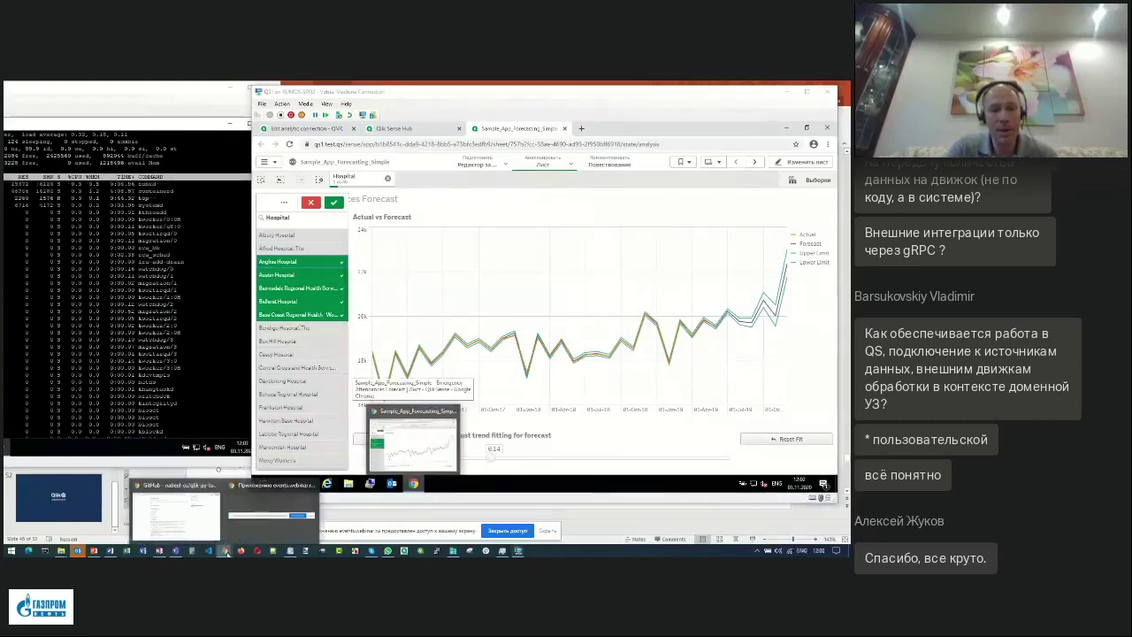
pyautogui.click(208, 529)
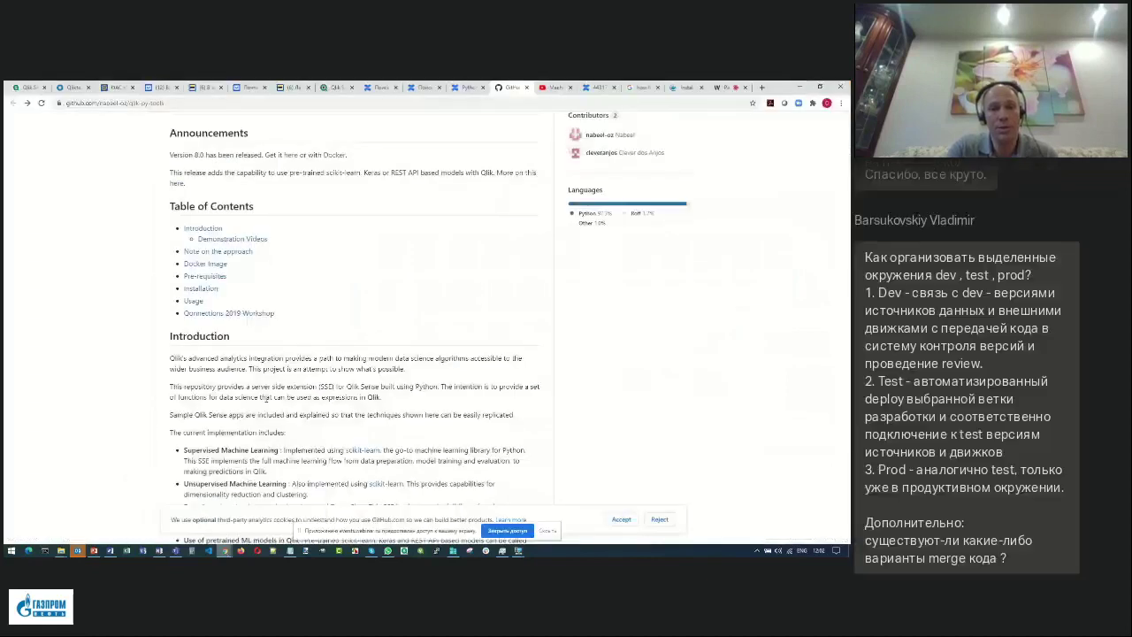
# Open the repository's docs folder and scroll down to the Sample-App .qvf files.
pyautogui.scroll(5, 277, 388)
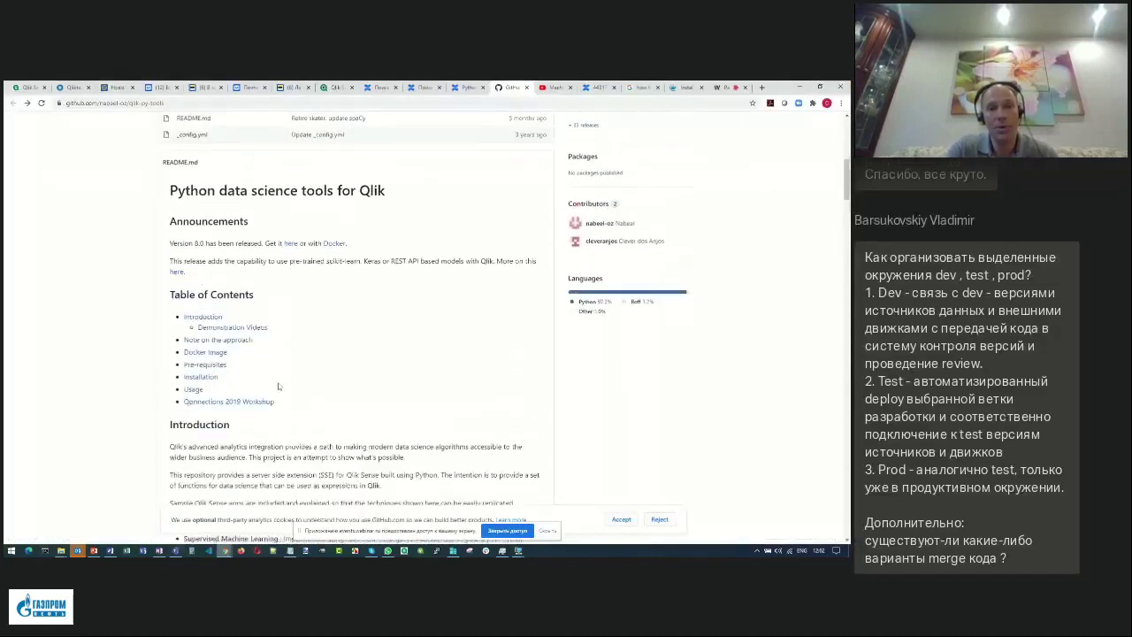
pyautogui.scroll(3, 278, 387)
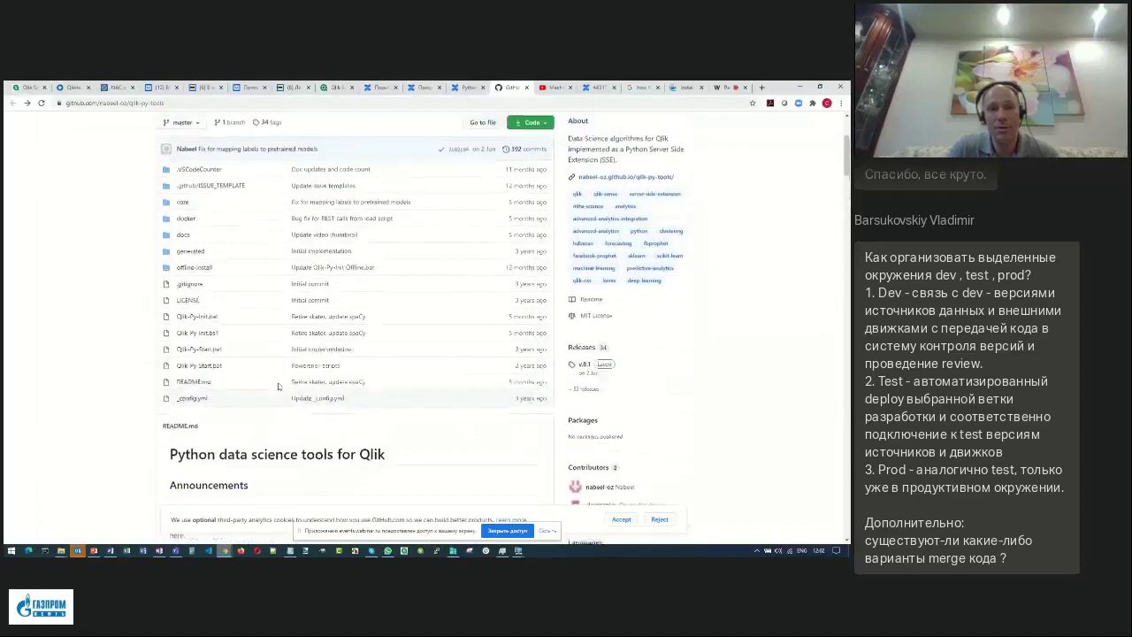
pyautogui.click(186, 236)
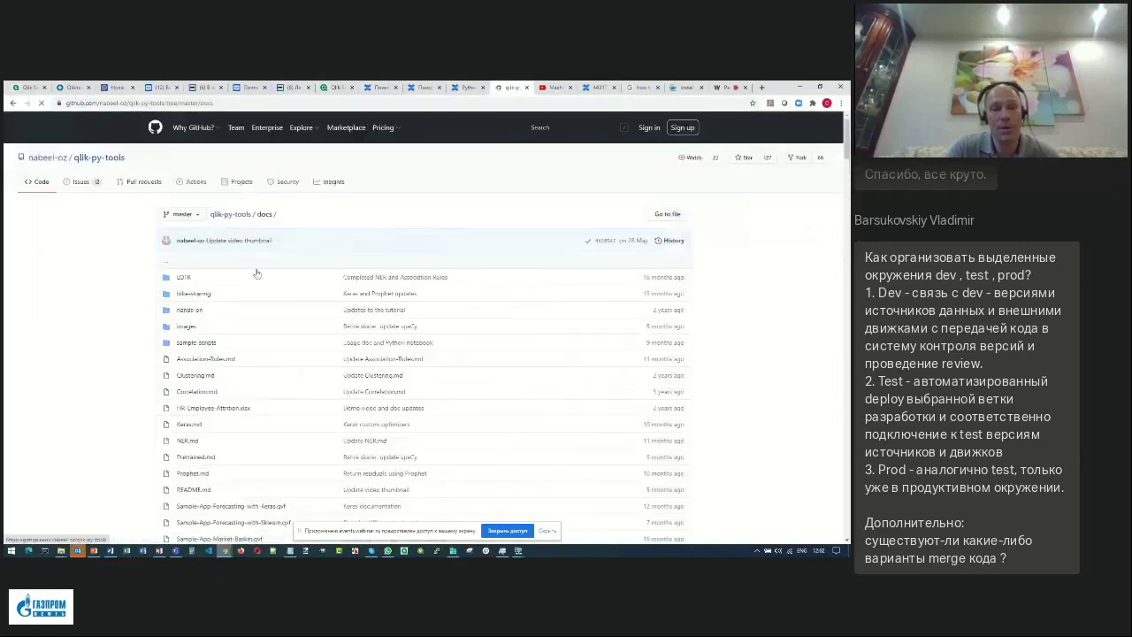
pyautogui.scroll(-3, 261, 291)
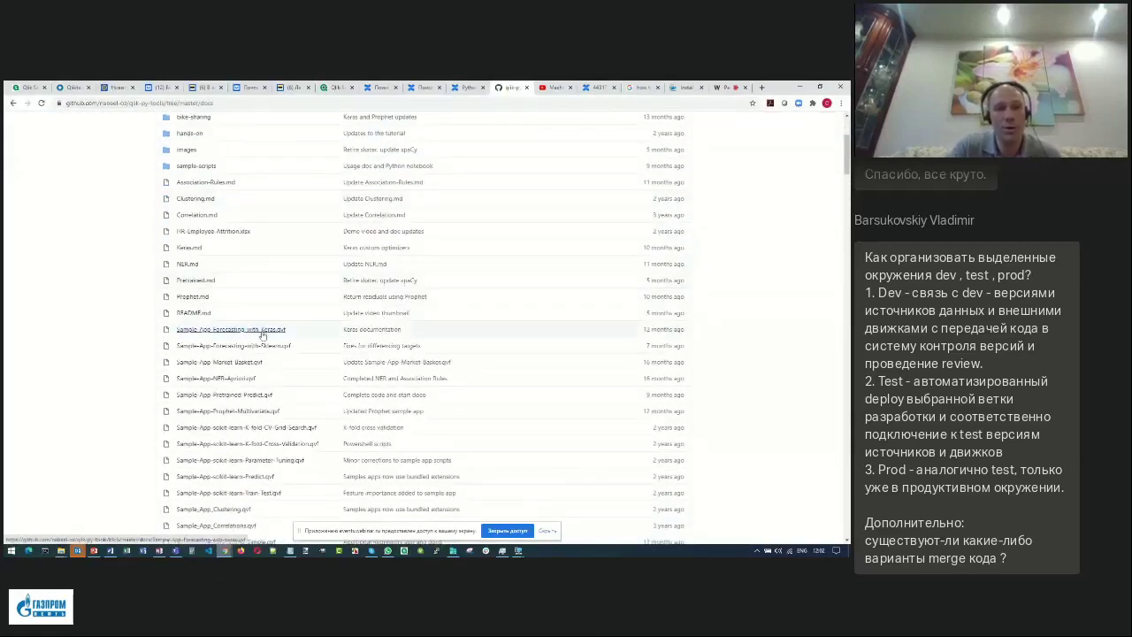
pyautogui.scroll(-2, 261, 329)
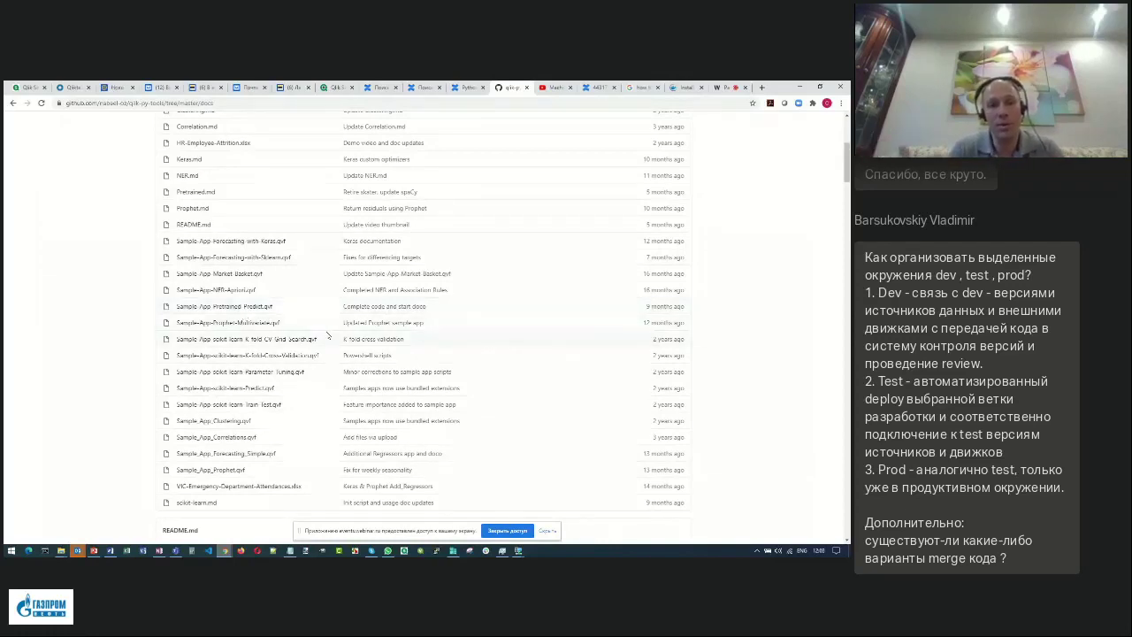
pyautogui.hotkey('alt', 'Tab')
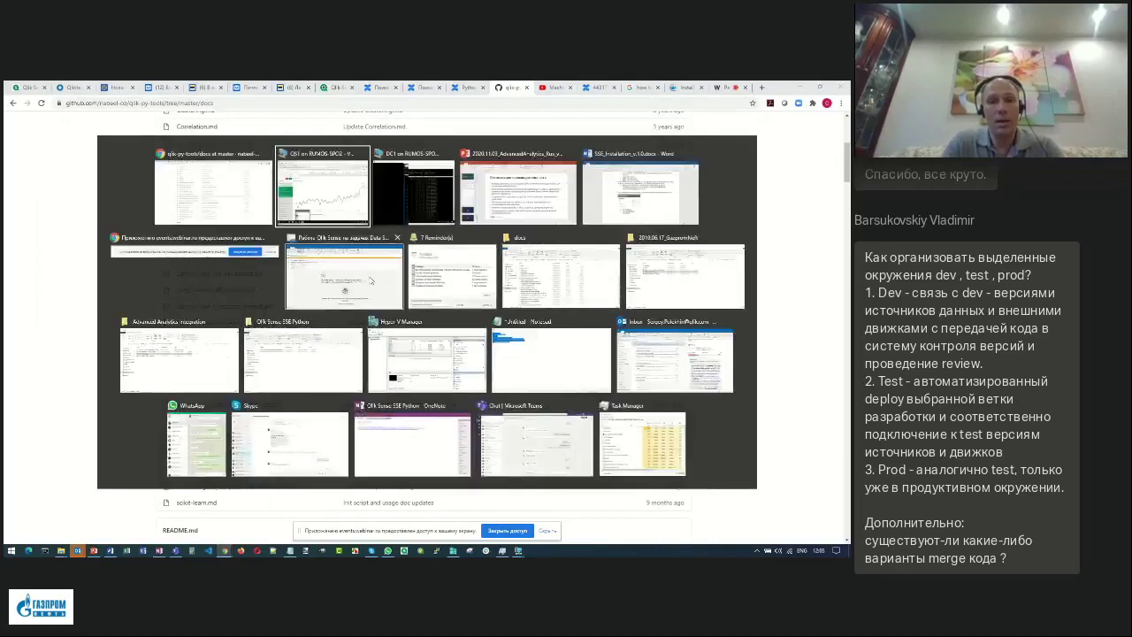
# Dismiss the window switcher and switch to the Webinar.ru broadcast page.
pyautogui.click(212, 188)
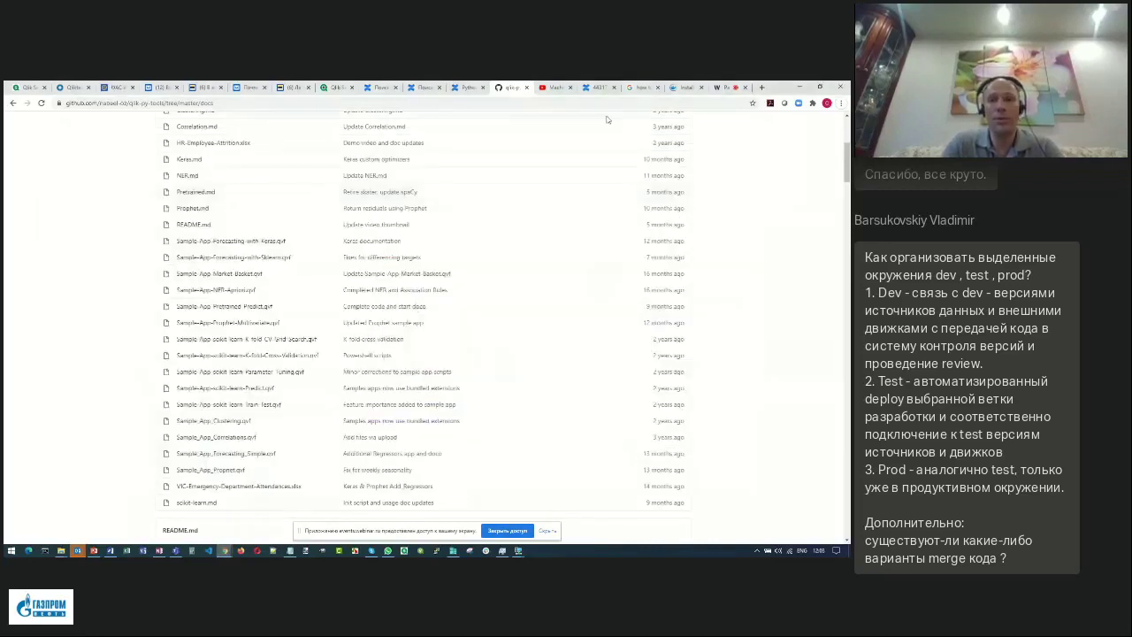
pyautogui.click(720, 89)
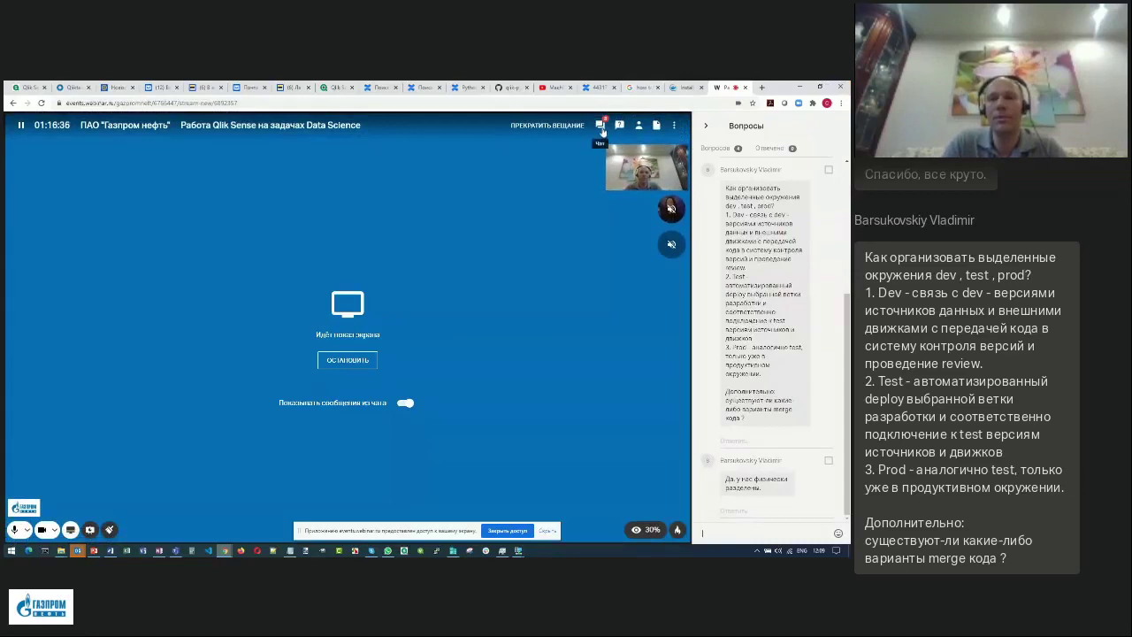
# Switch the Webinar.ru side panel from the Questions list to the Chat messages.
pyautogui.click(601, 126)
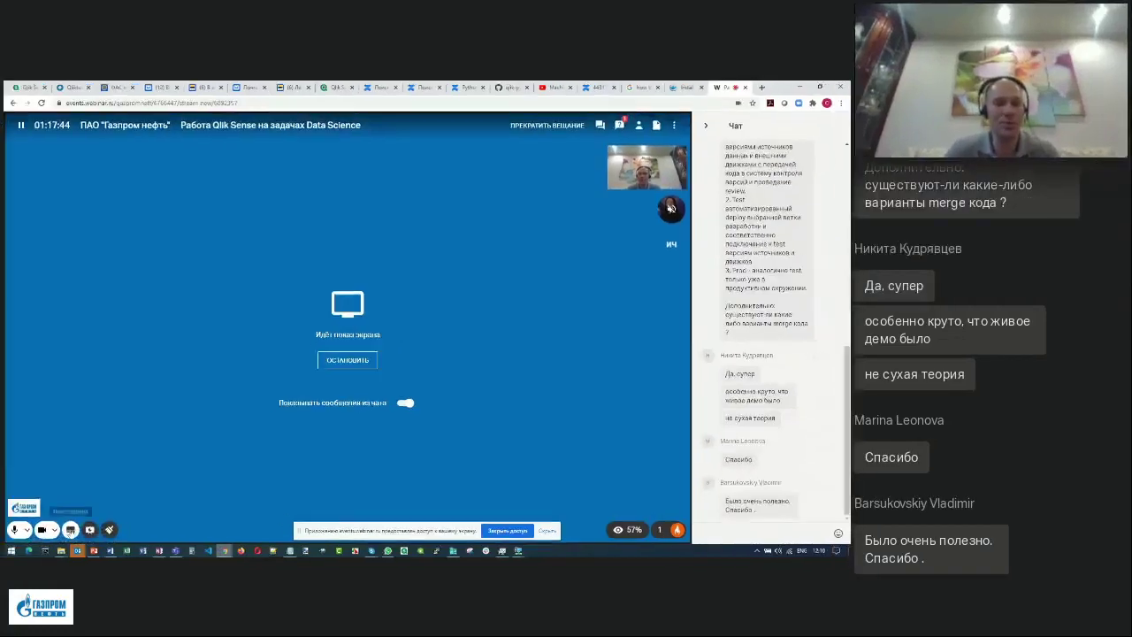
# Bring the PowerPoint deck forward and select the title slide (slide 1).
pyautogui.click(101, 553)
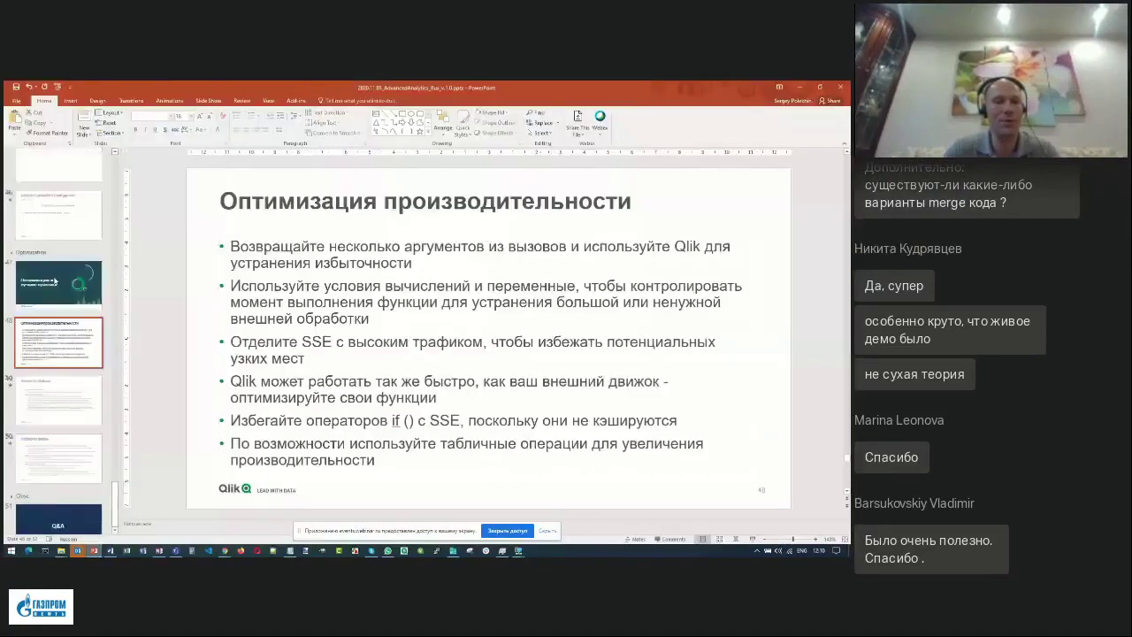
pyautogui.scroll(3, 55, 278)
pyautogui.scroll(15, 55, 278)
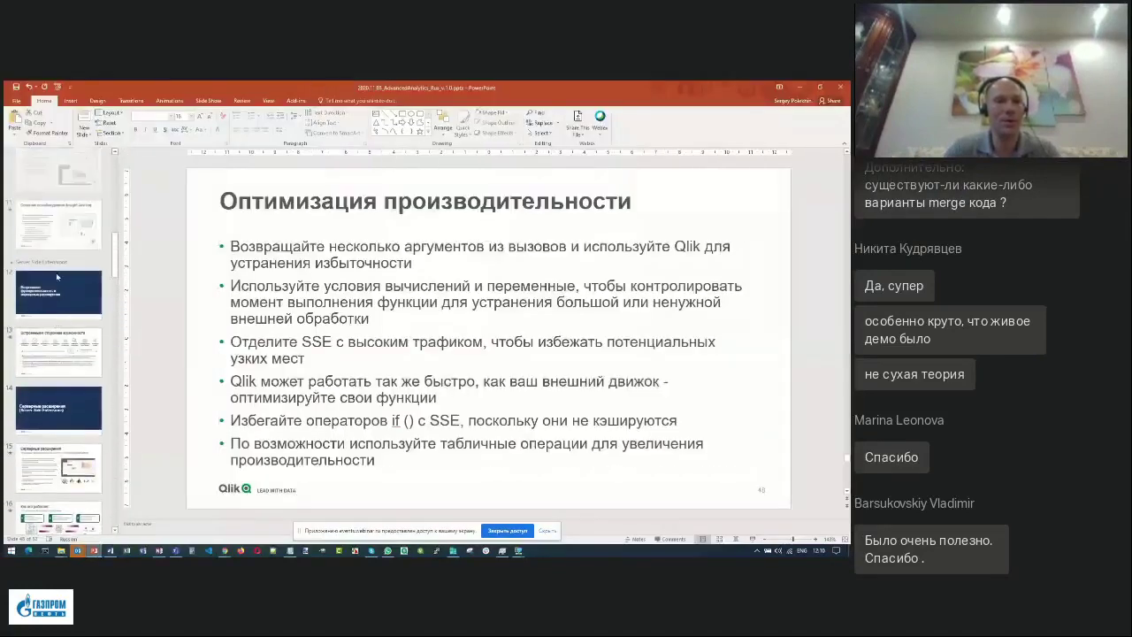
pyautogui.click(58, 193)
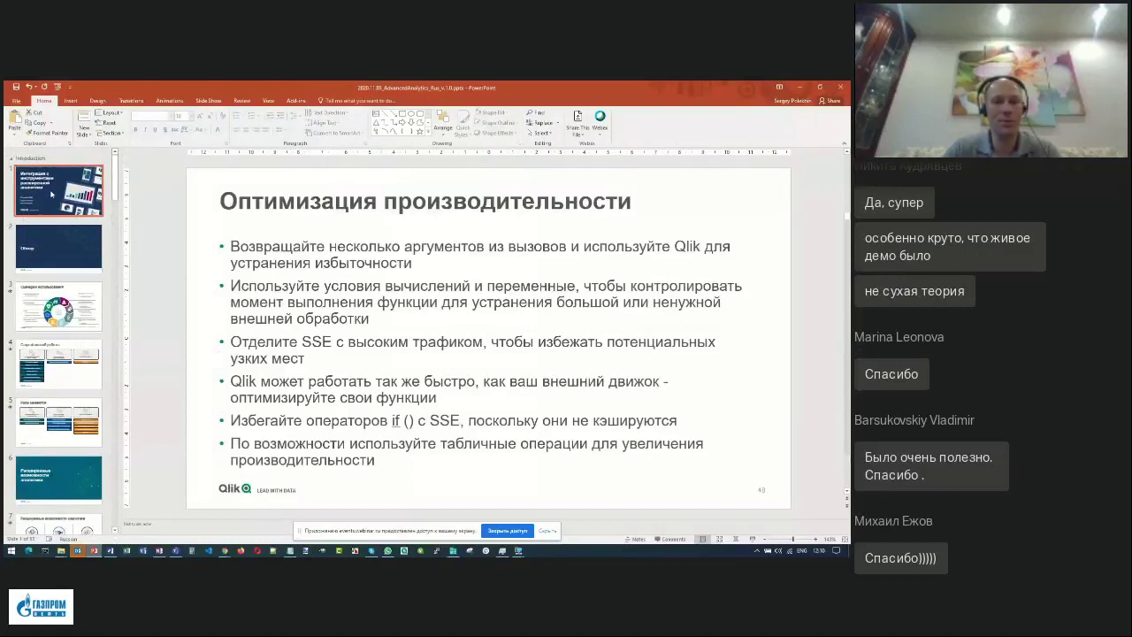
# Add the presenter's e-mail address after his name, separated by a colon and a tab.
pyautogui.click(312, 408)
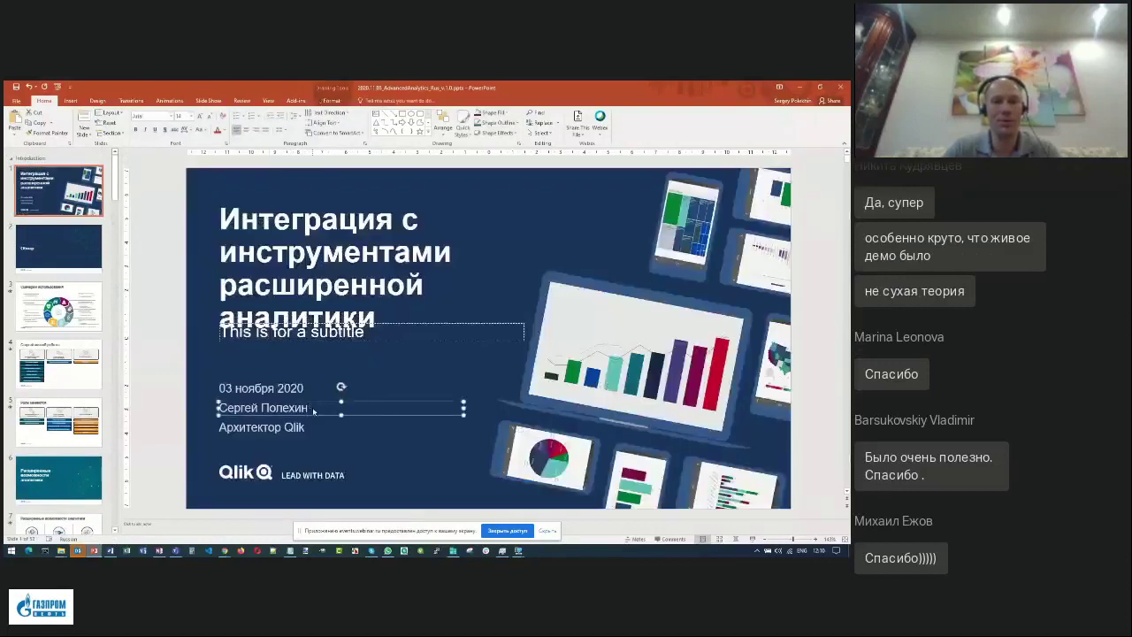
pyautogui.hotkey('alt', 'shift')
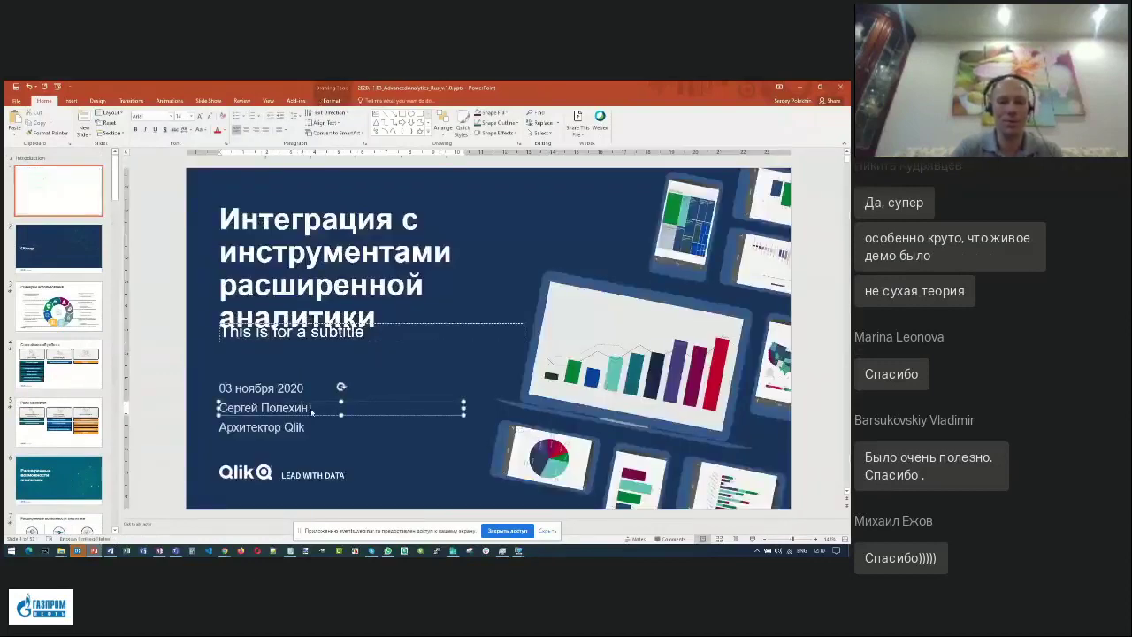
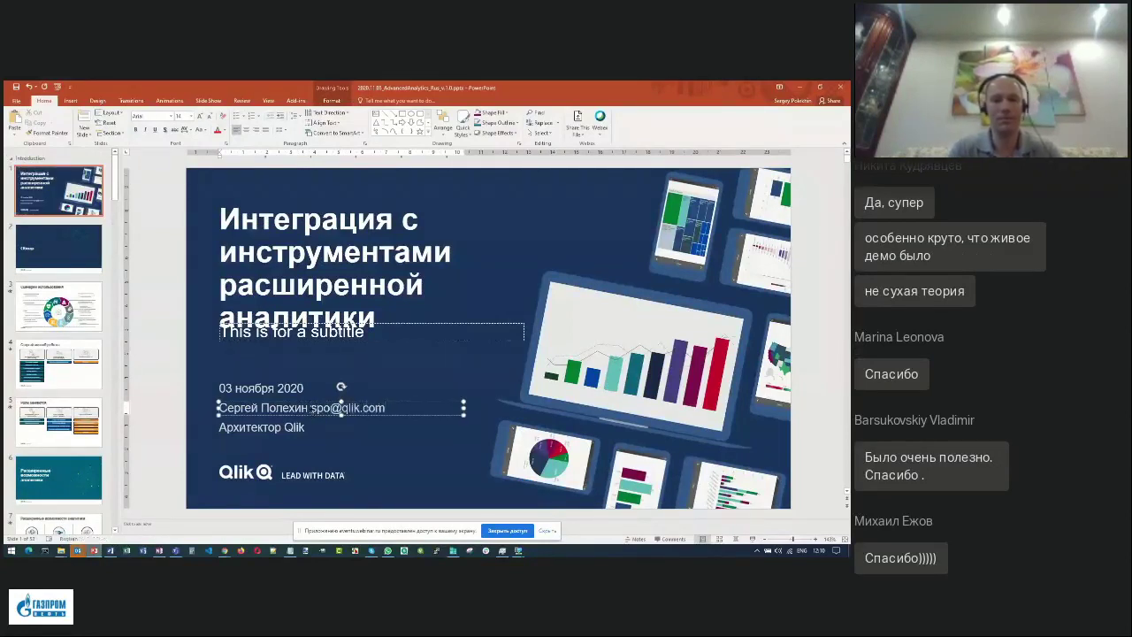
pyautogui.click(311, 408)
pyautogui.write(':')
pyautogui.press('Tab')
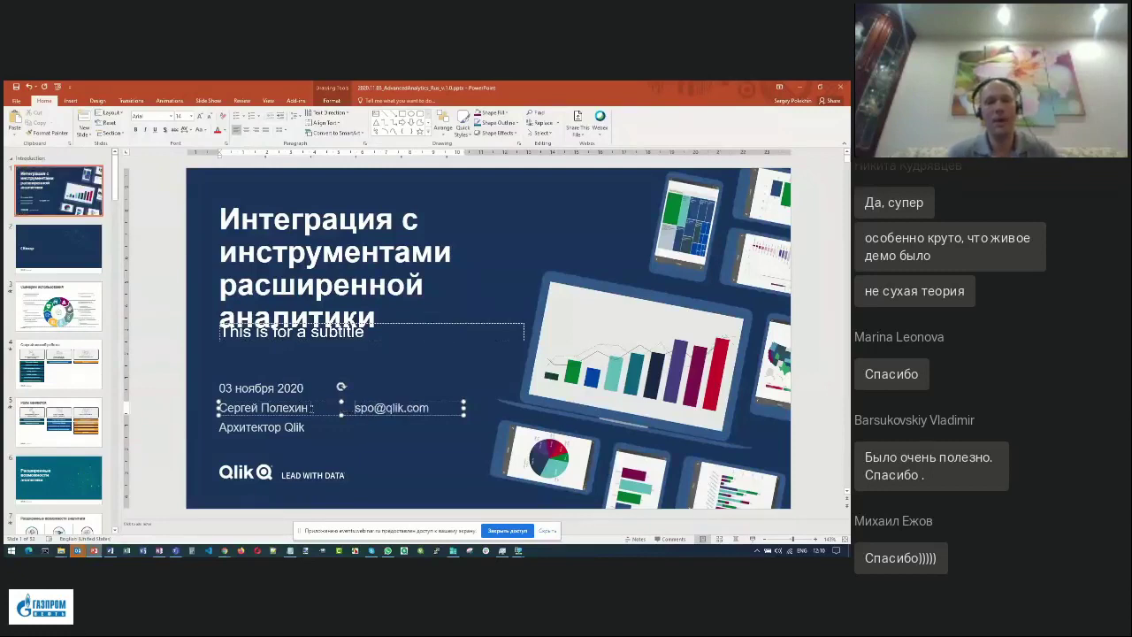